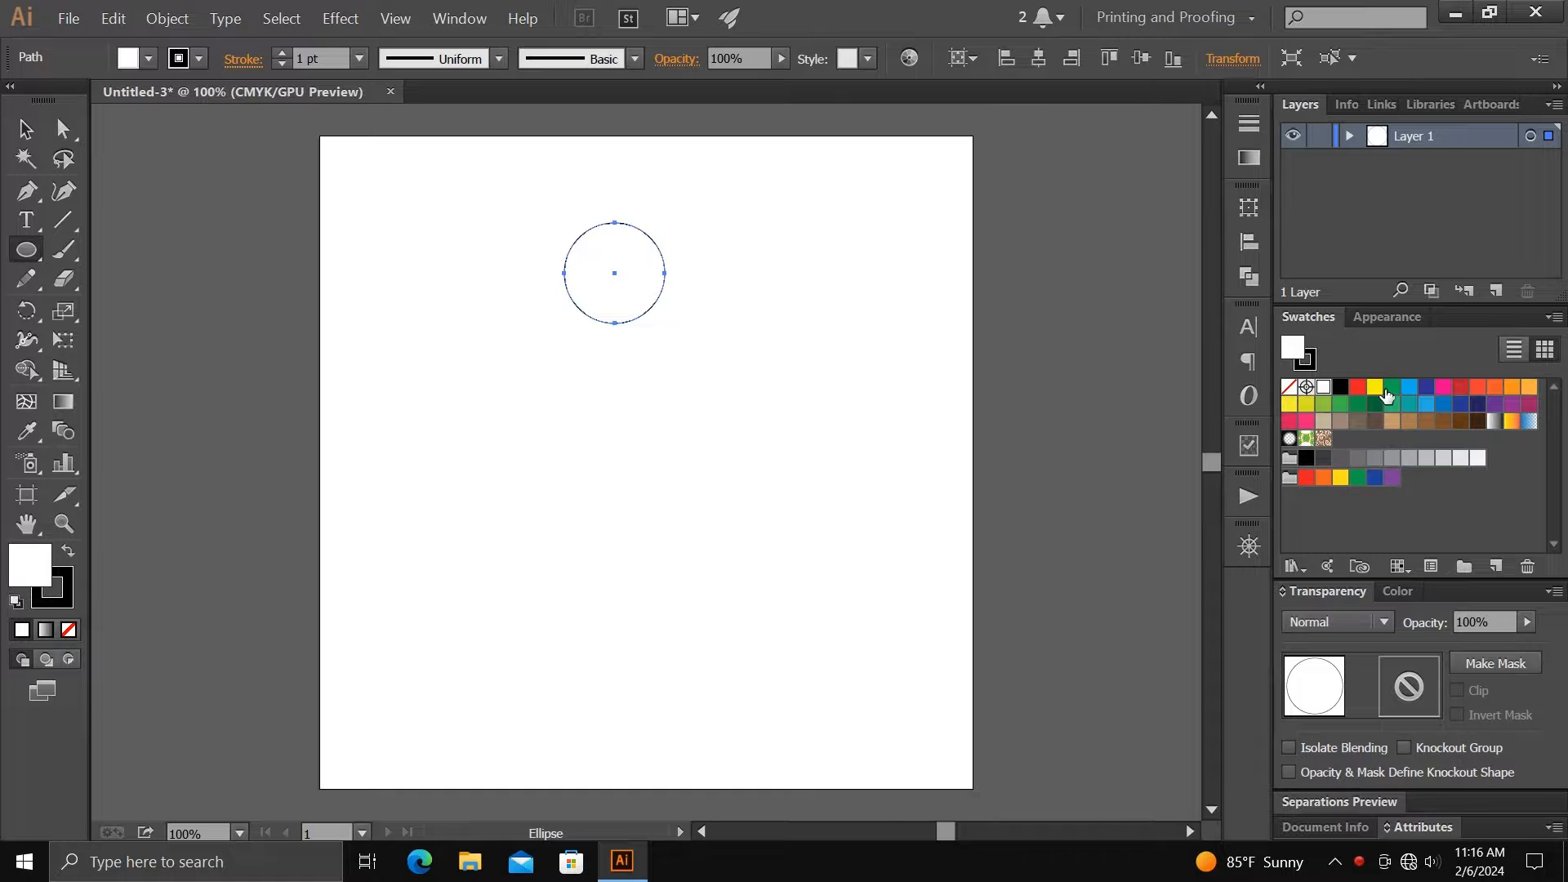
Fill the circle with the bright cyan-blue swatch and remove its stroke
click(1408, 388)
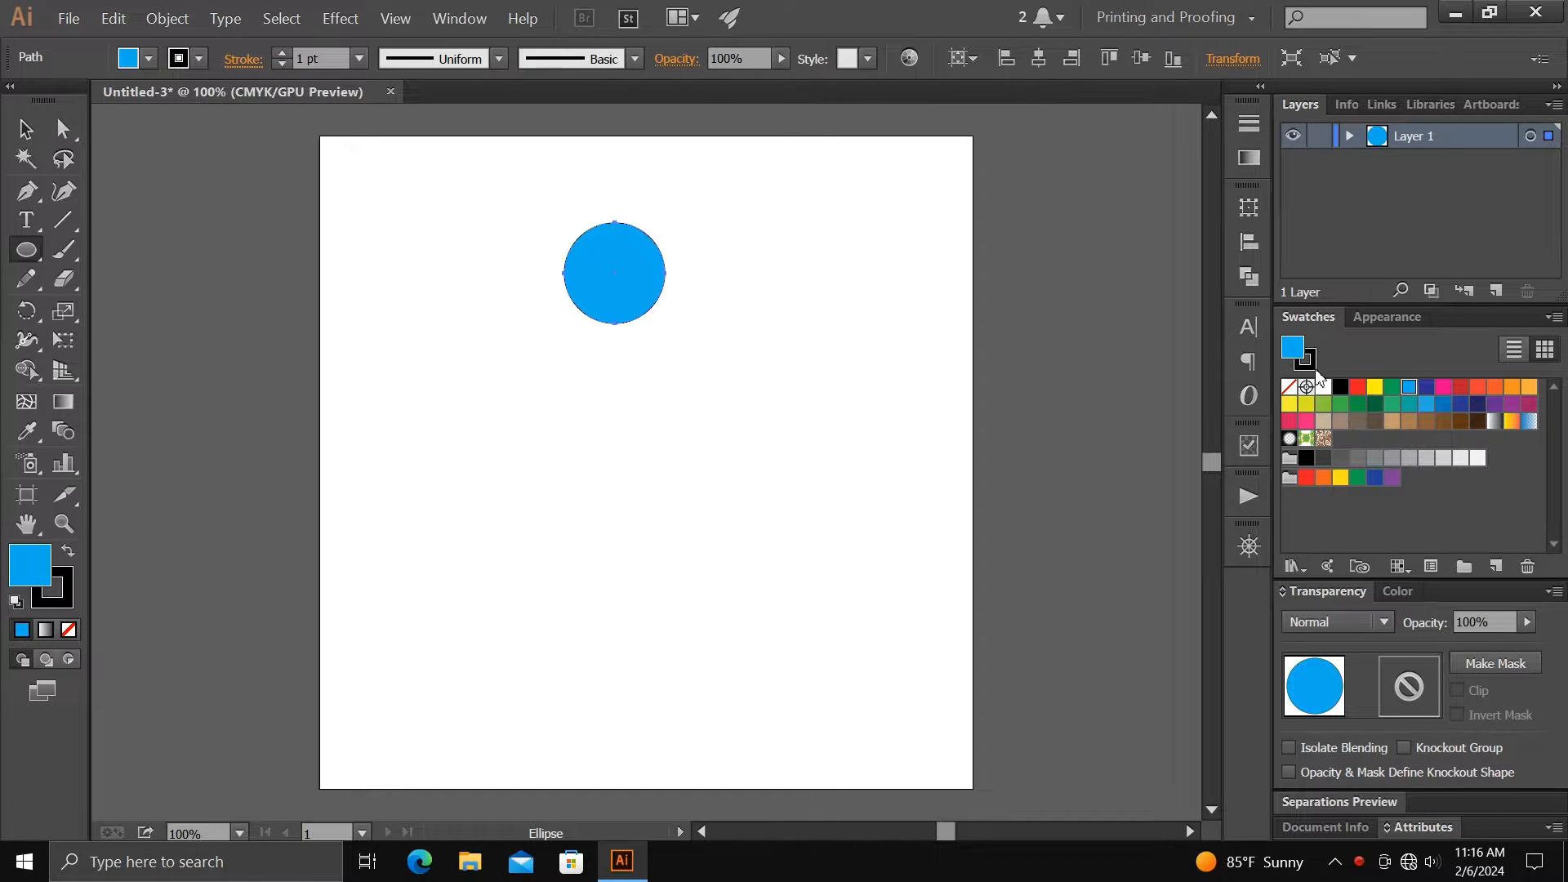
click(1309, 362)
click(1290, 388)
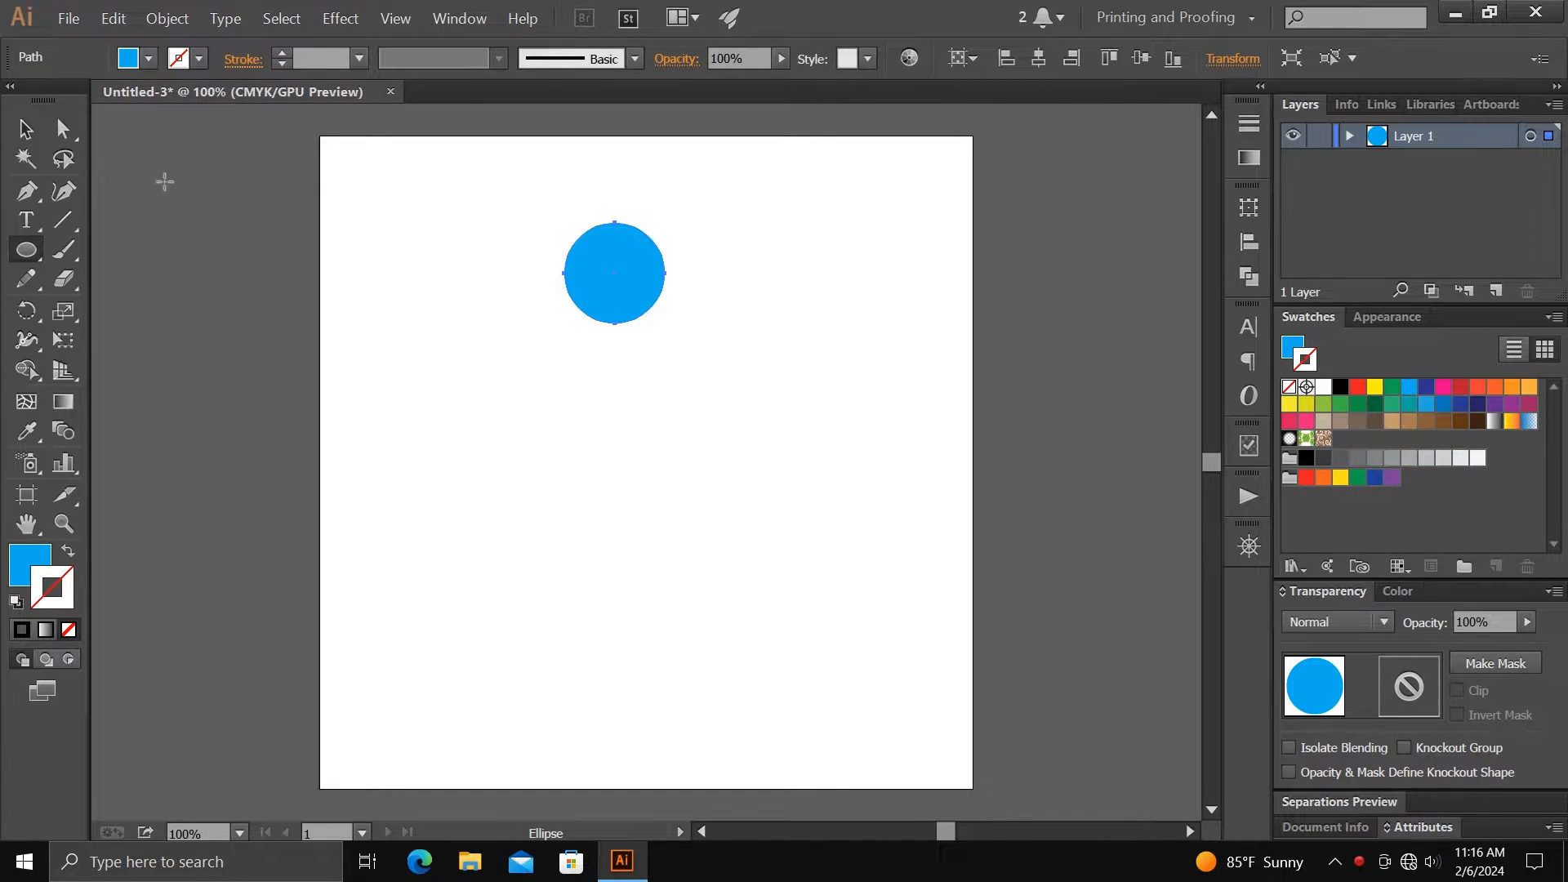
Draw five stacked rectangles beneath the circle: thin collar, tall body, narrow bar, wide base about 282 by 57 pt, and a thin strip
click(26, 250)
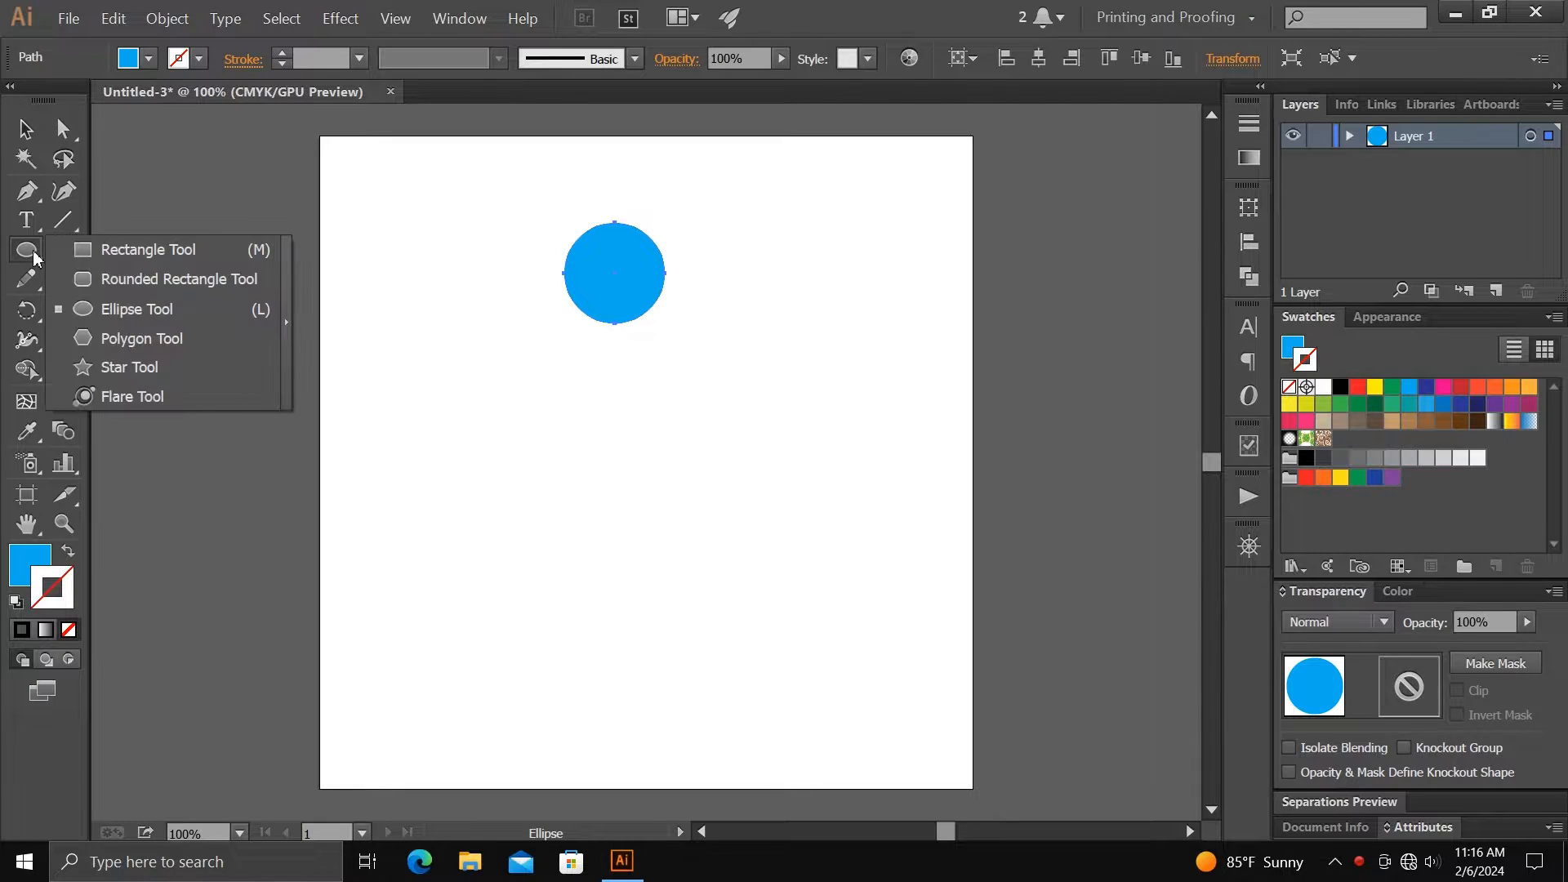
click(112, 255)
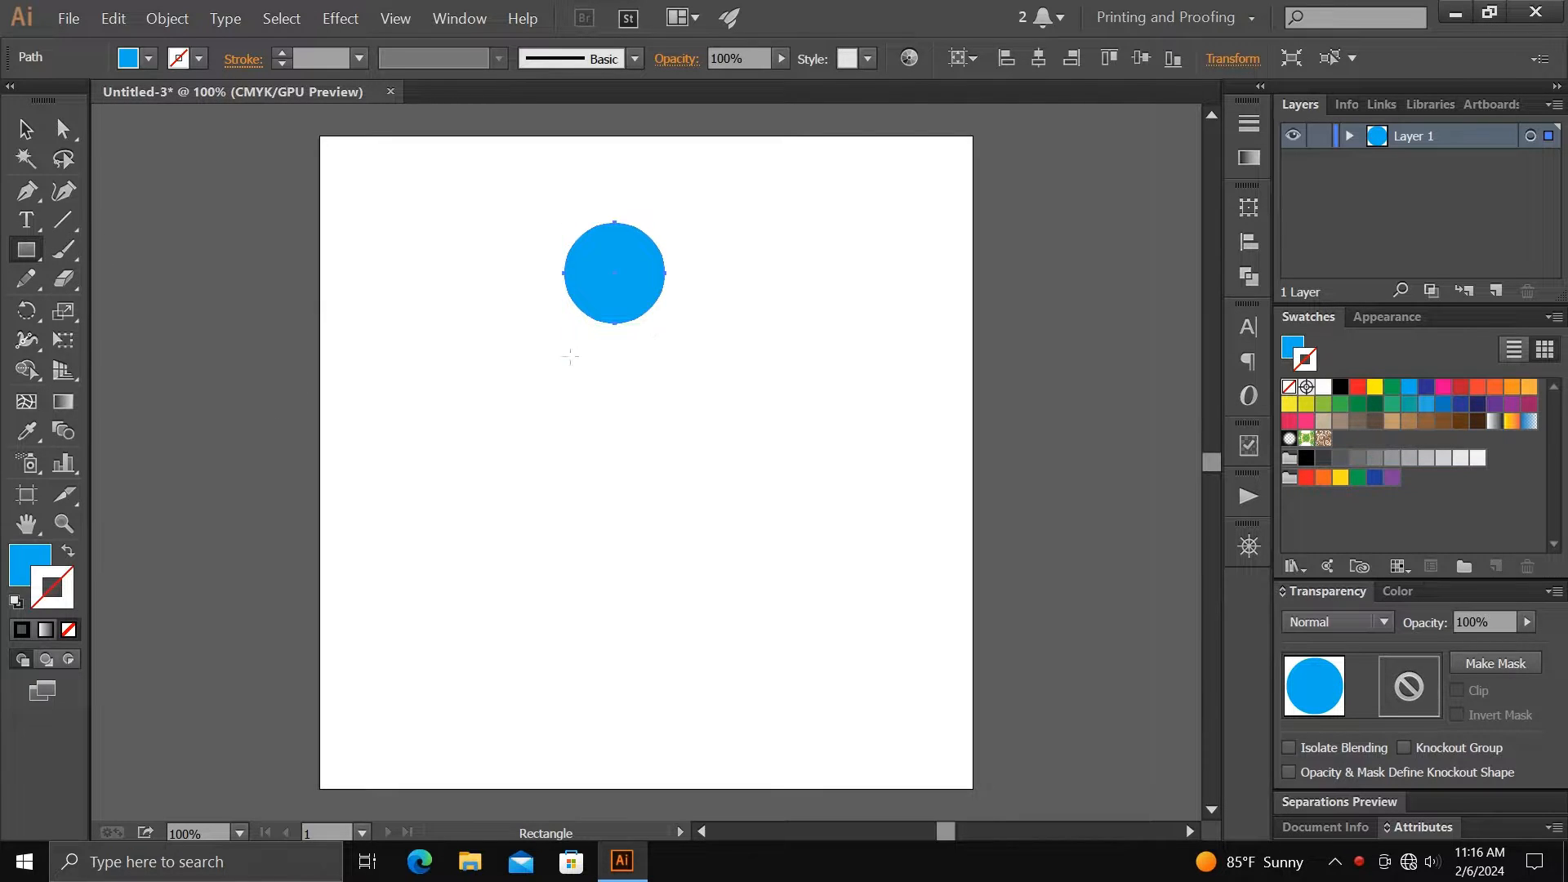
drag(573, 344, 675, 608)
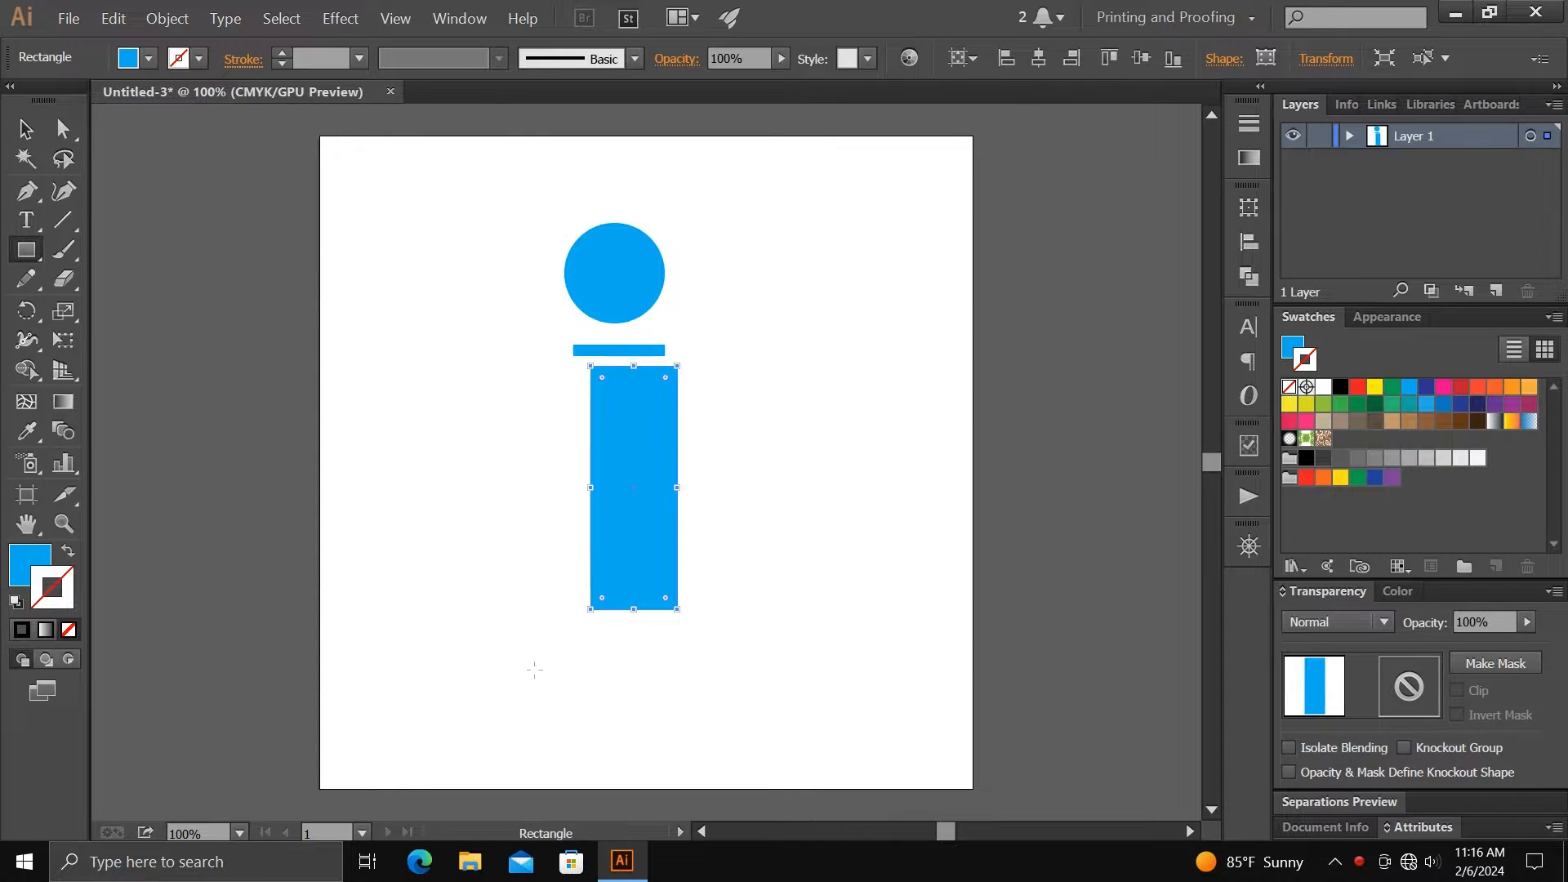
drag(564, 630, 693, 647)
drag(522, 683, 752, 730)
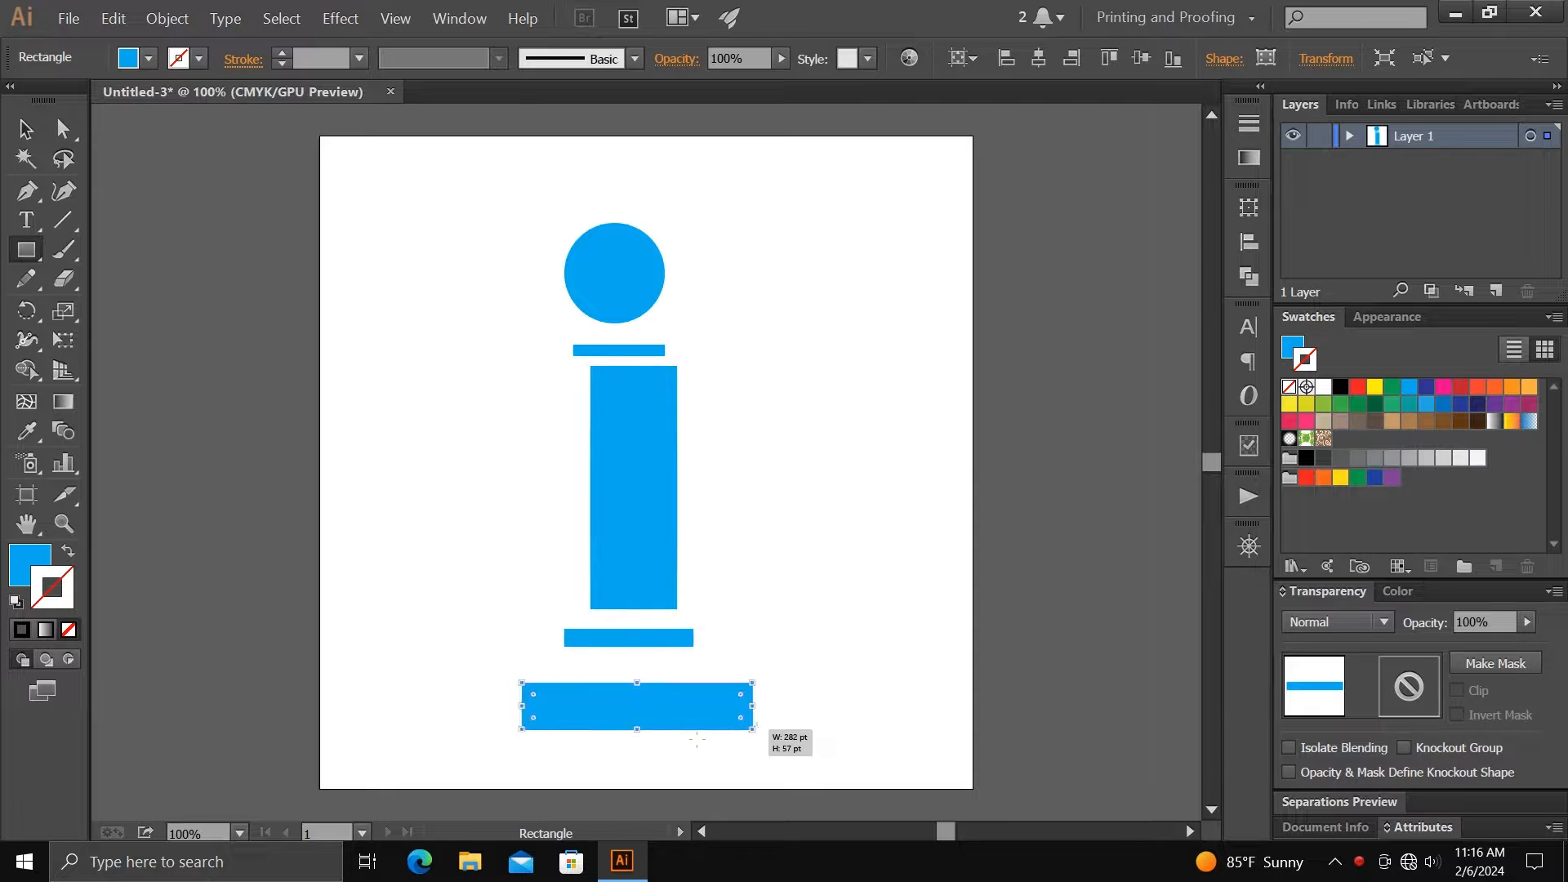
drag(522, 747, 752, 755)
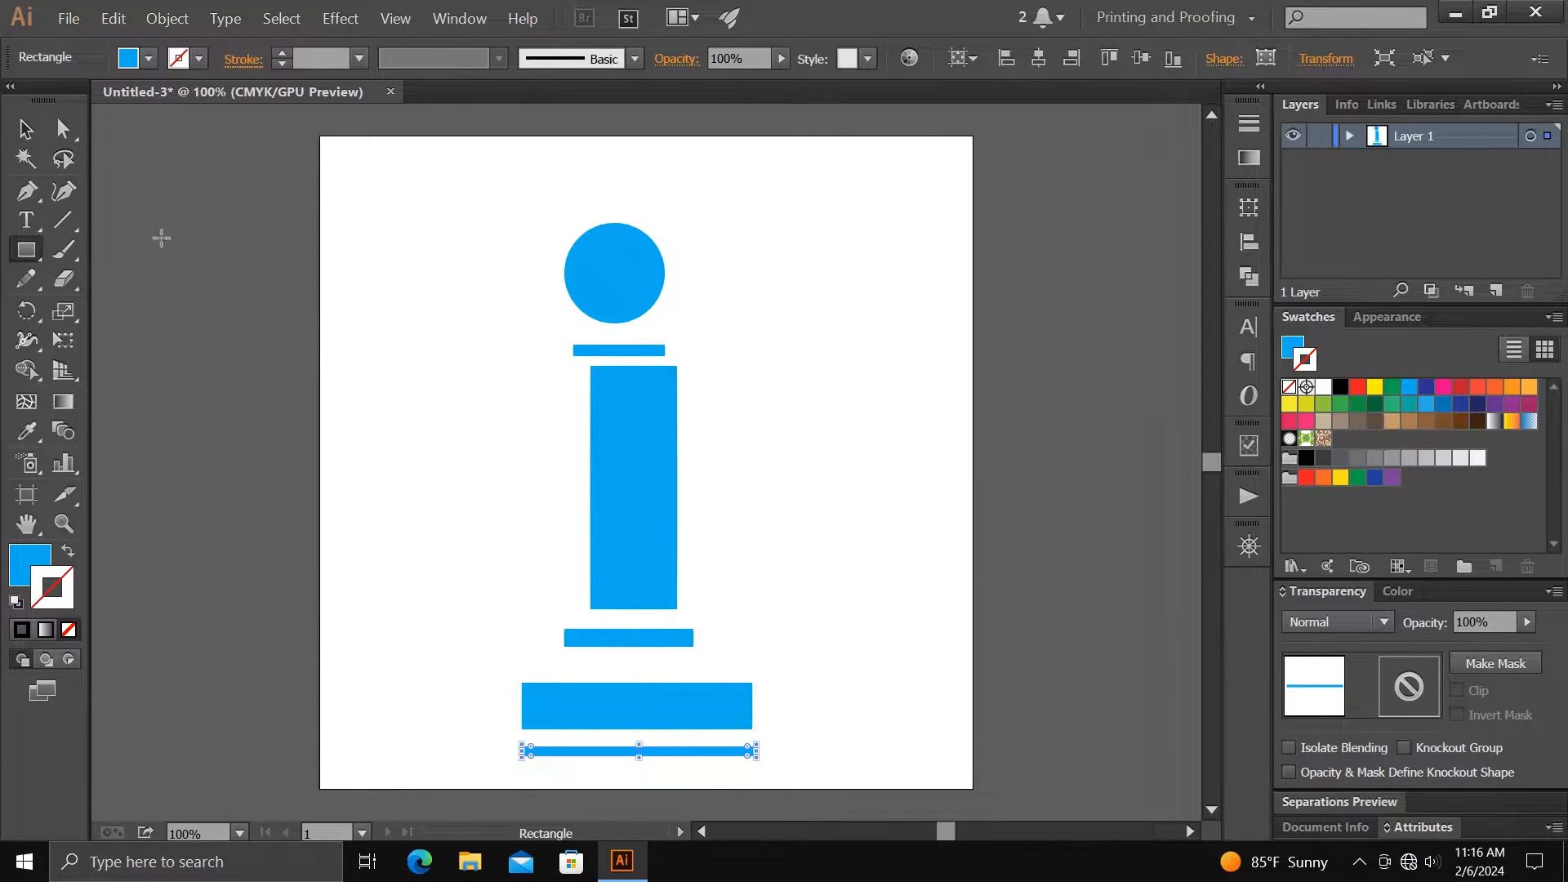
Align the circle and all five rectangles to a common horizontal center
click(25, 128)
click(481, 357)
drag(544, 209, 671, 671)
click(955, 58)
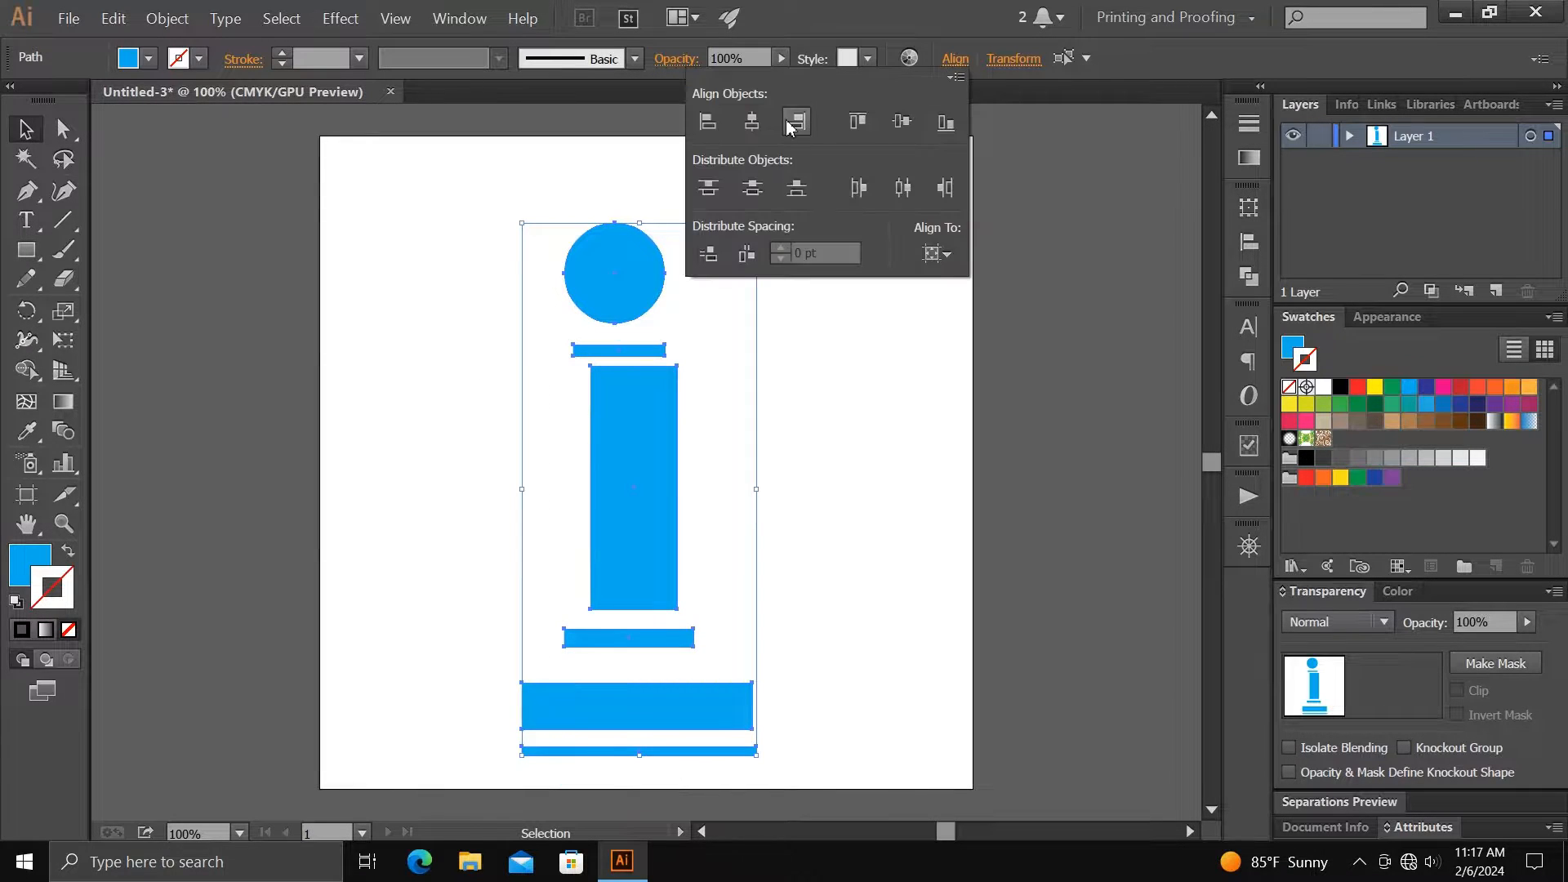
click(752, 128)
click(860, 372)
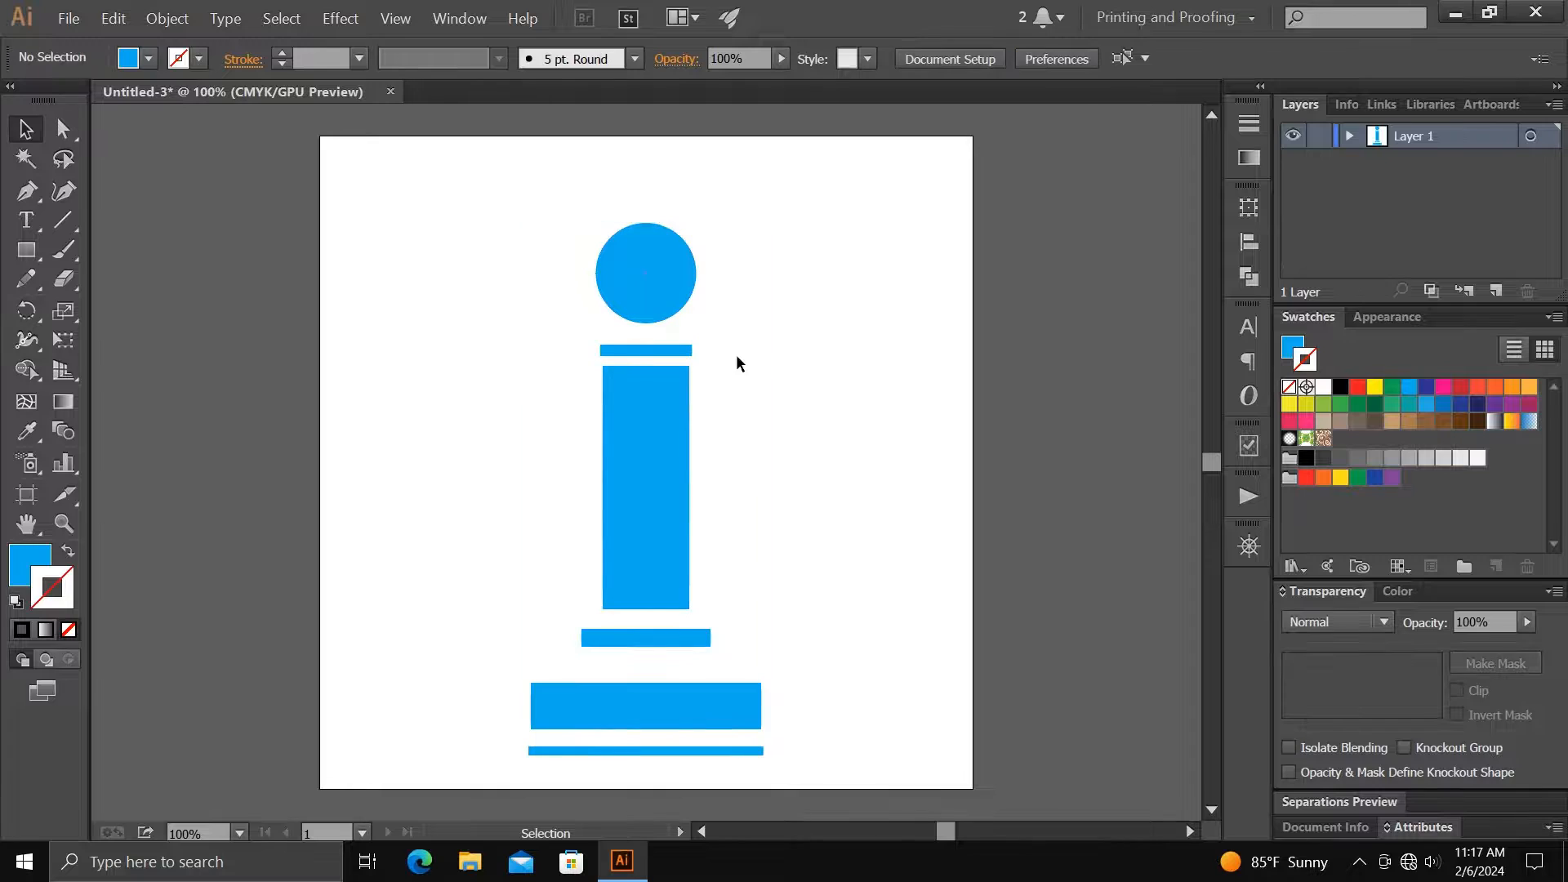
Move the collar bar up close to the circle, round its ends and widen it to match the circle's width
click(669, 350)
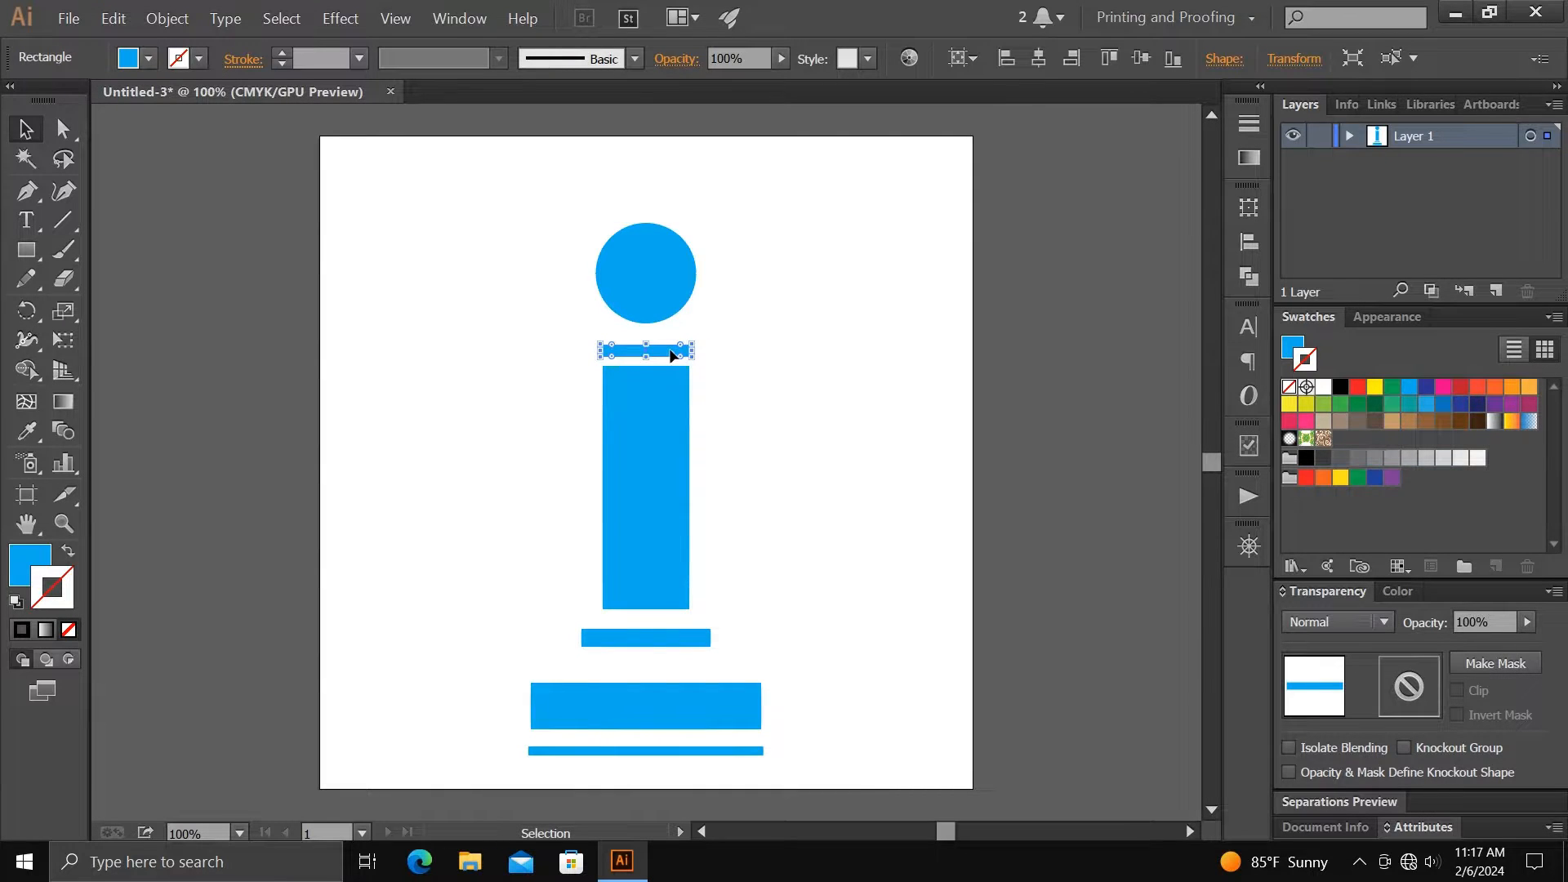
drag(670, 354, 719, 343)
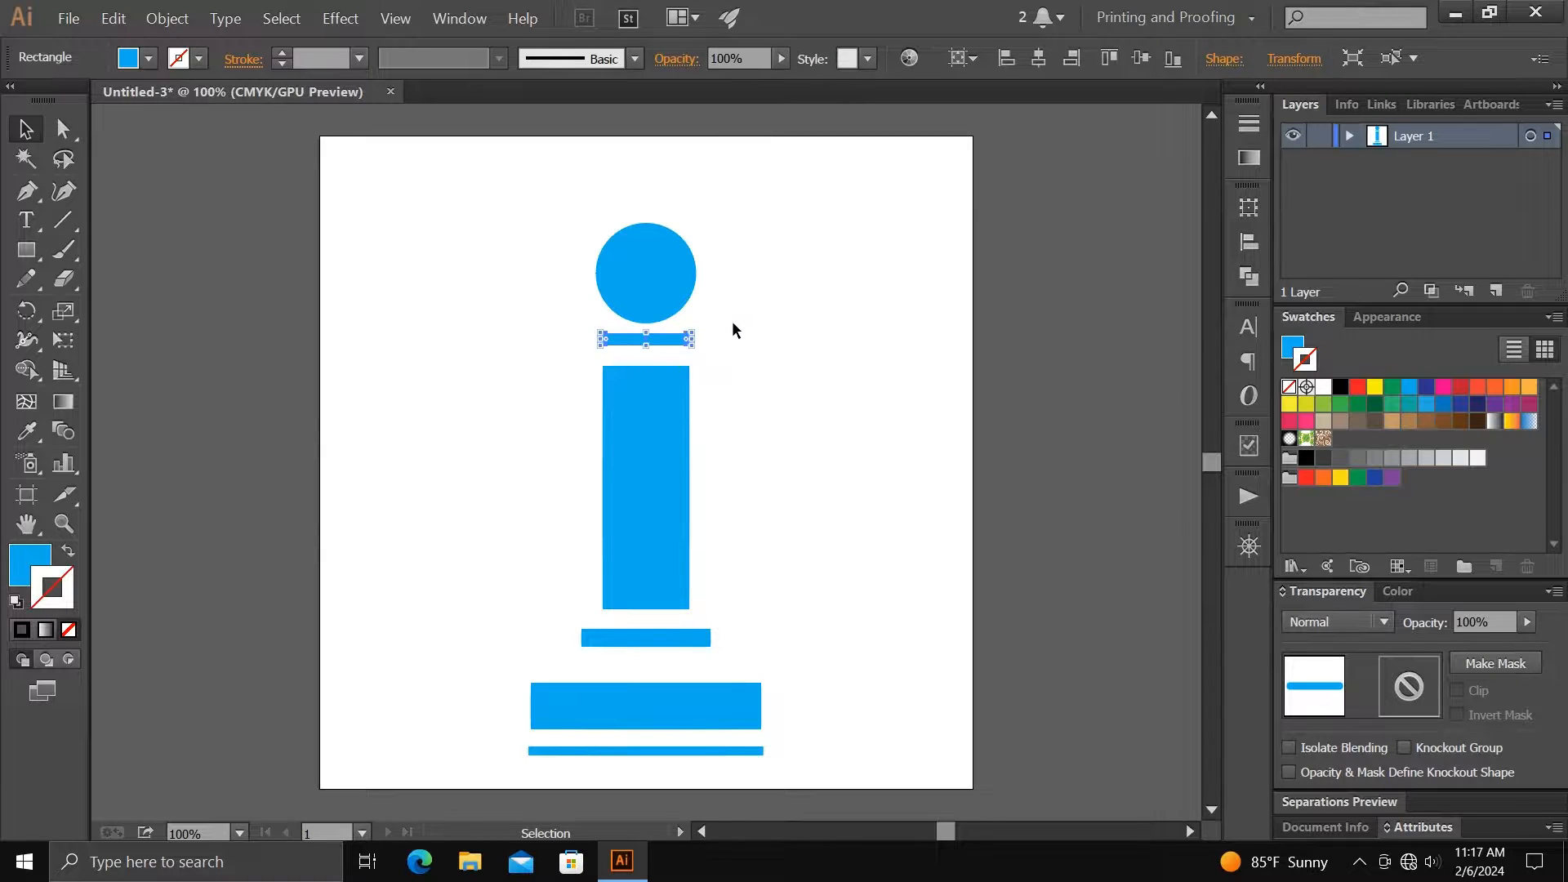
click(827, 359)
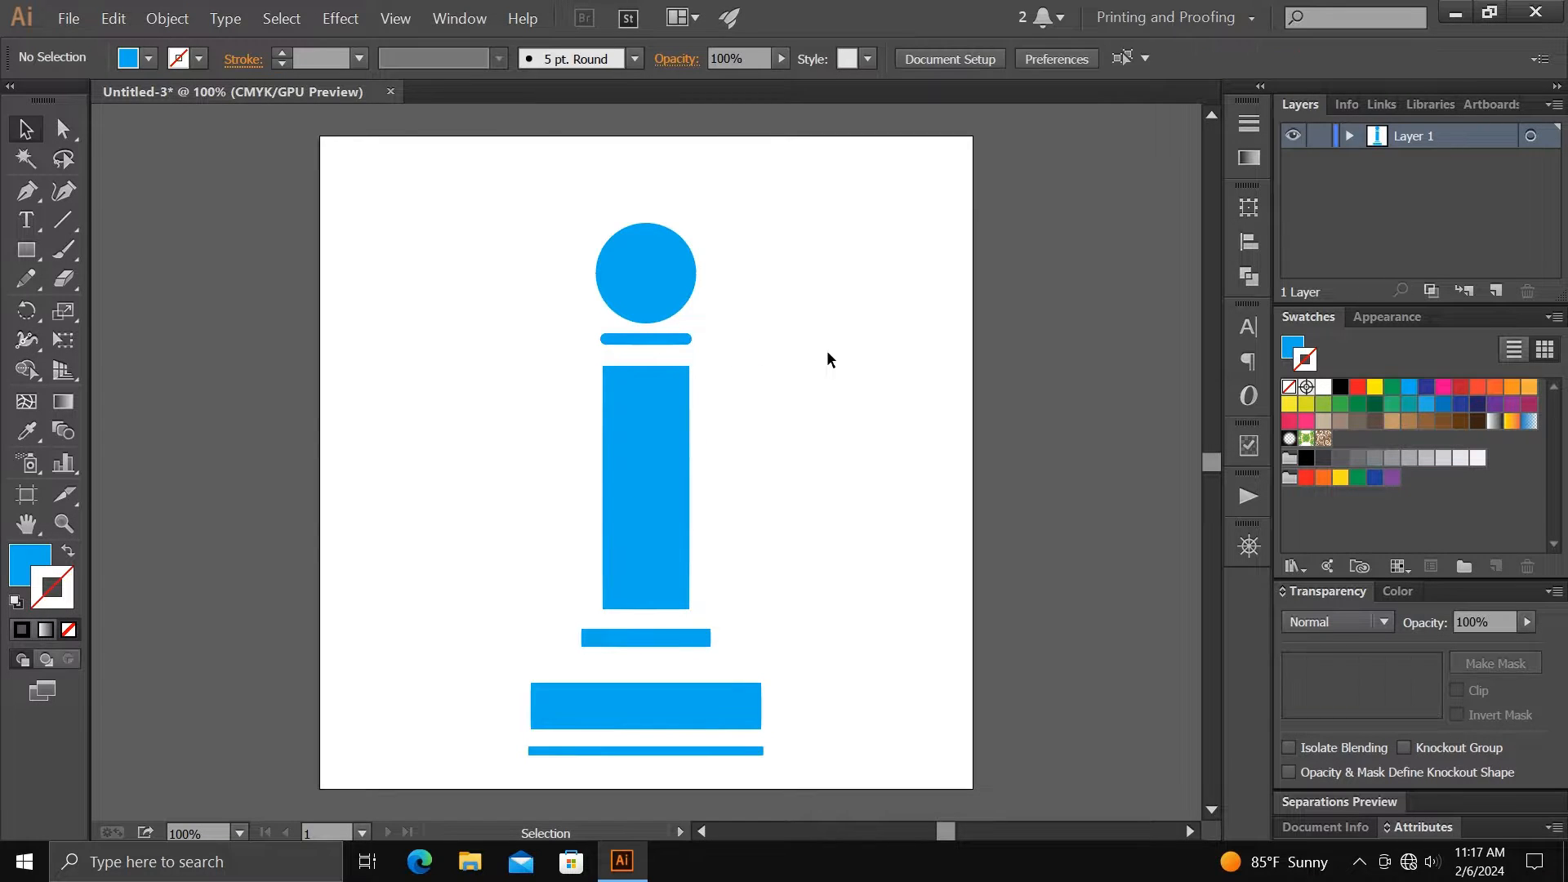
click(635, 265)
click(683, 340)
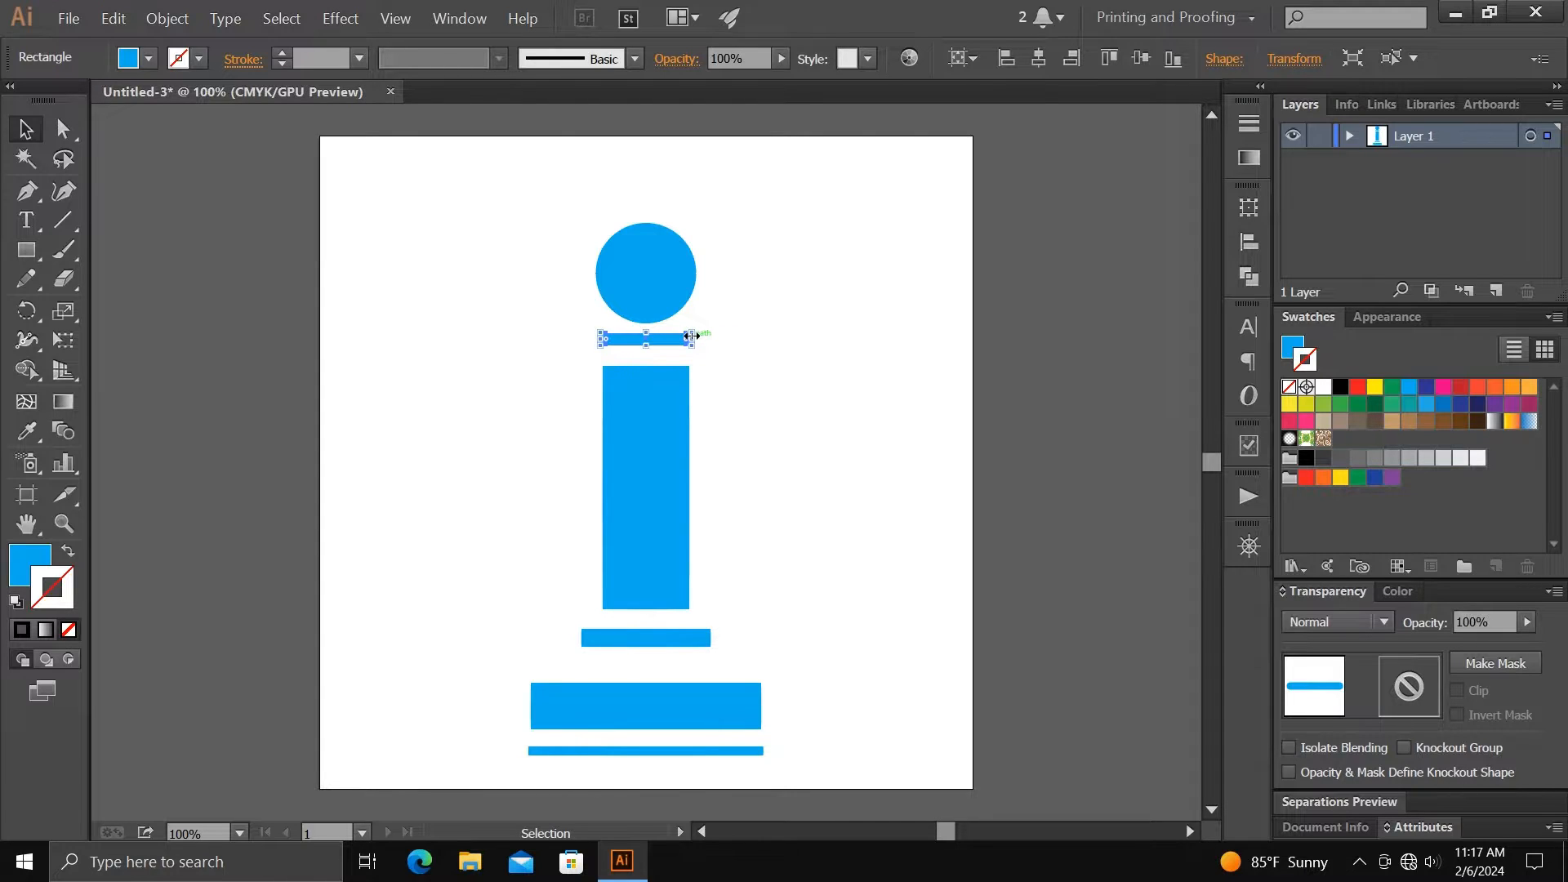
drag(692, 337, 696, 340)
click(544, 287)
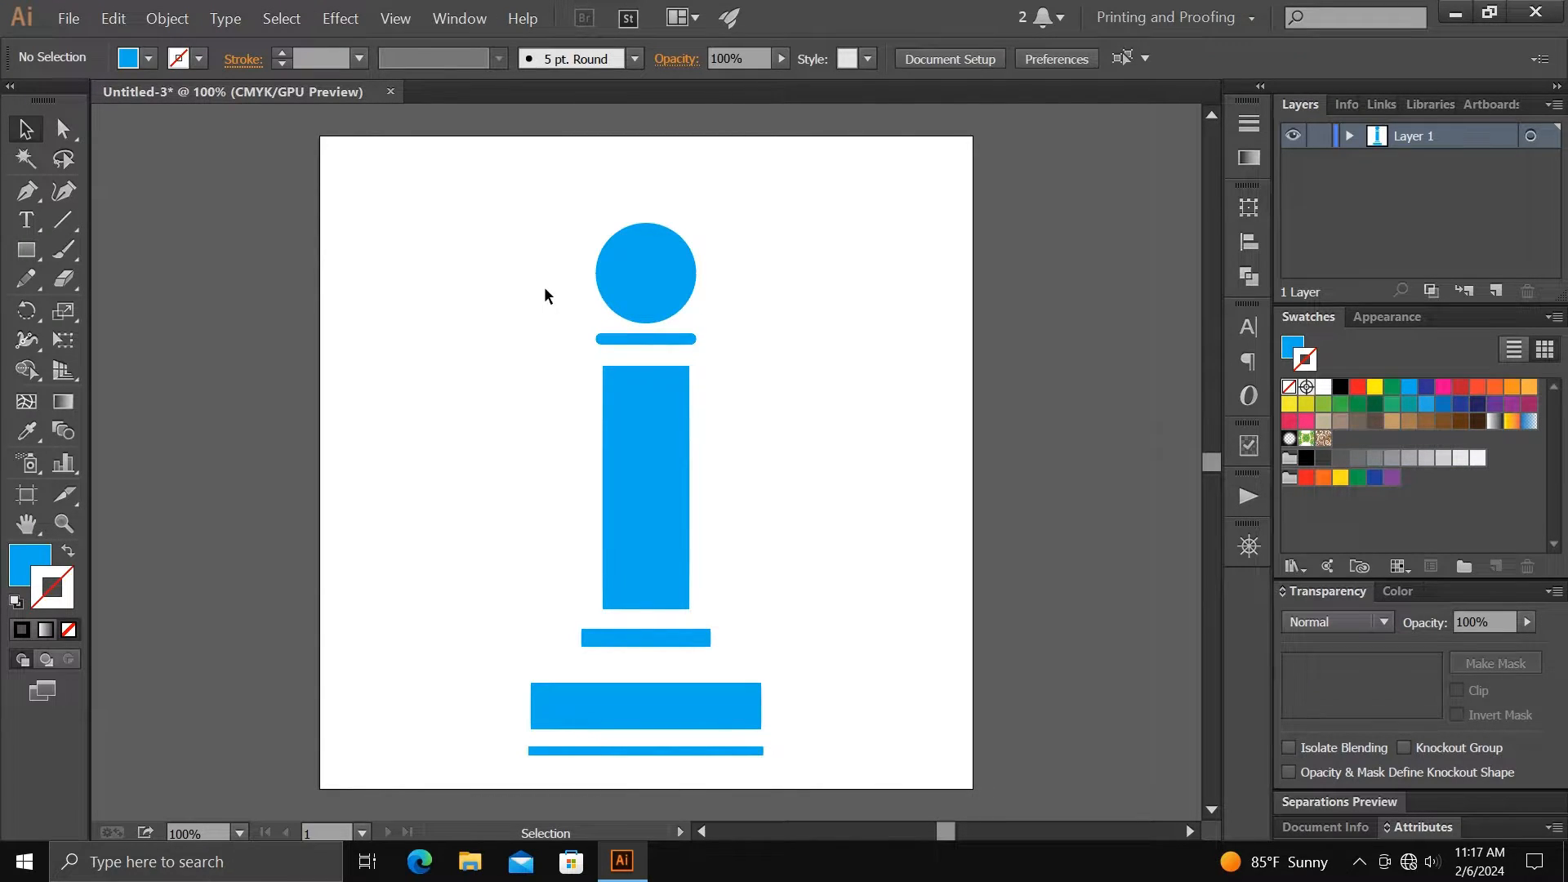
Draw a closed neck shape with the Pen tool between the circle and the collar bar, curving its left side
click(34, 183)
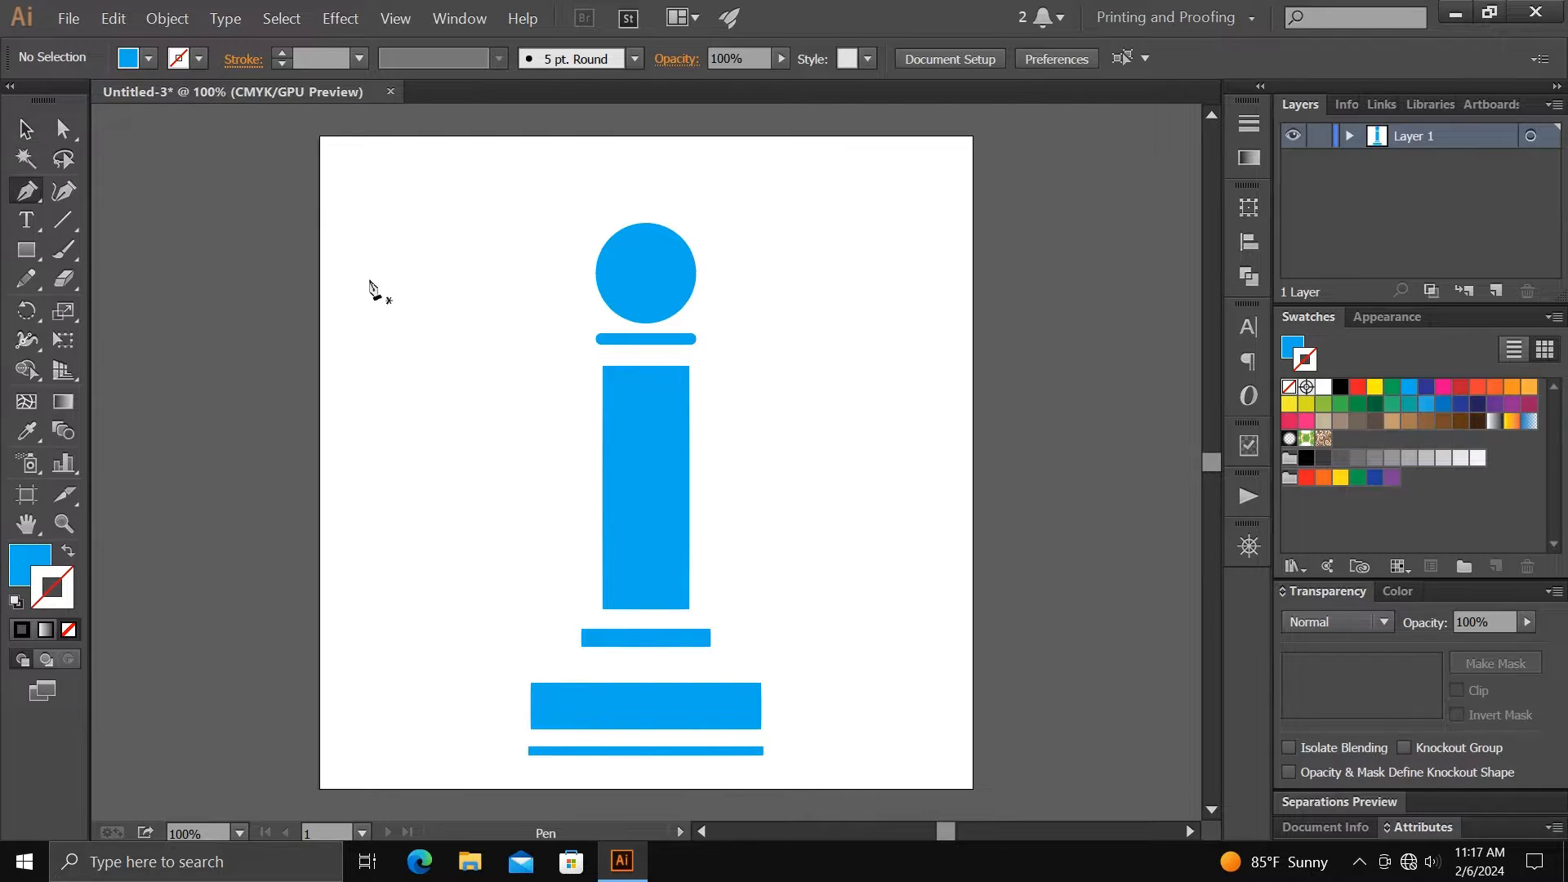
click(599, 338)
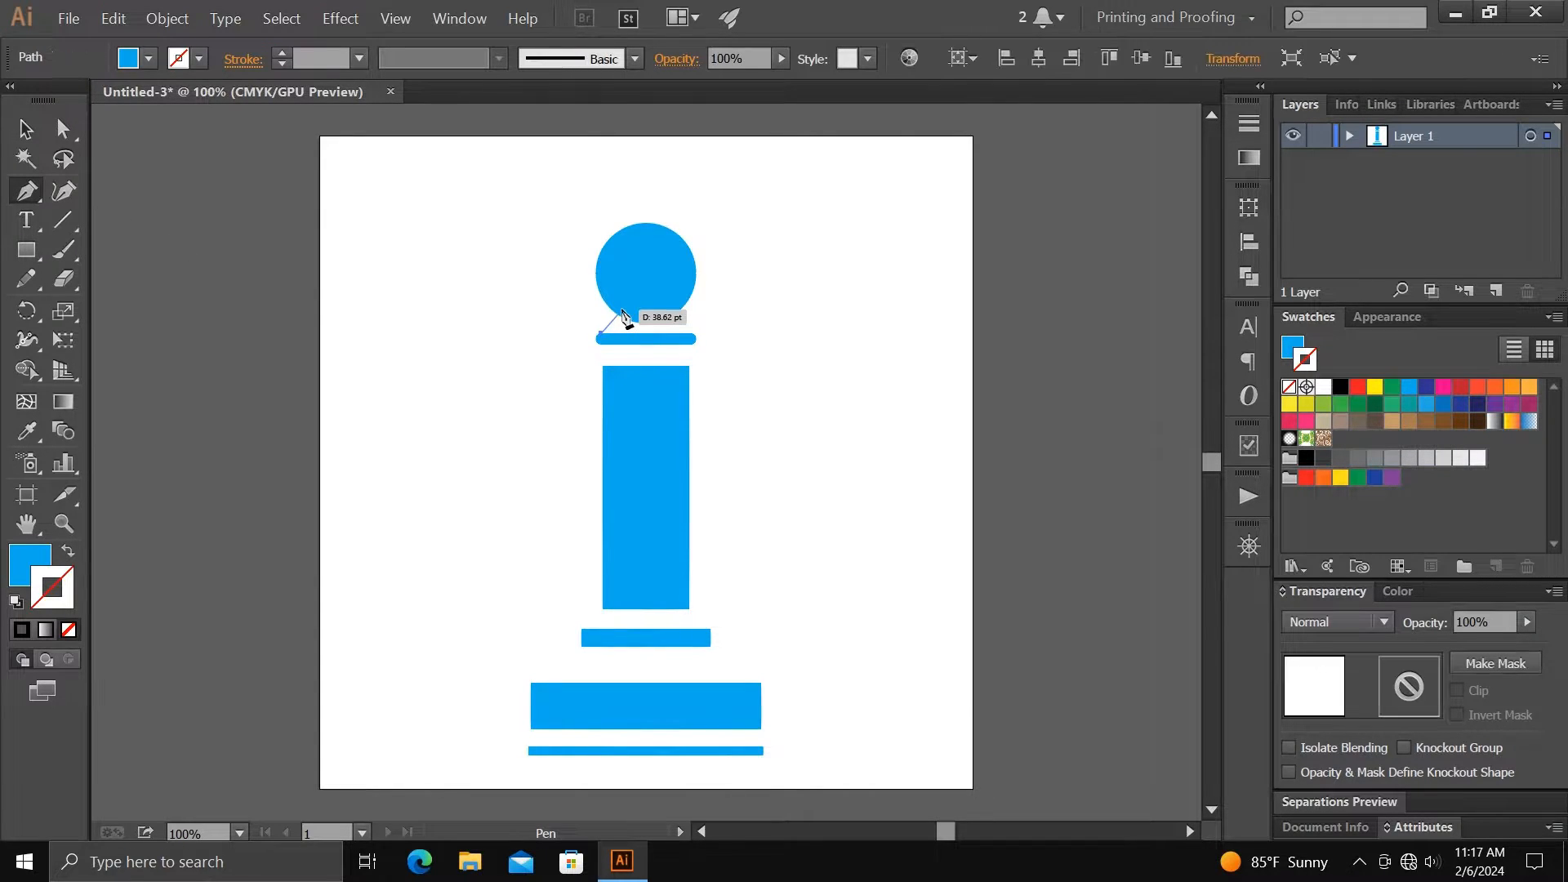
drag(618, 322, 631, 300)
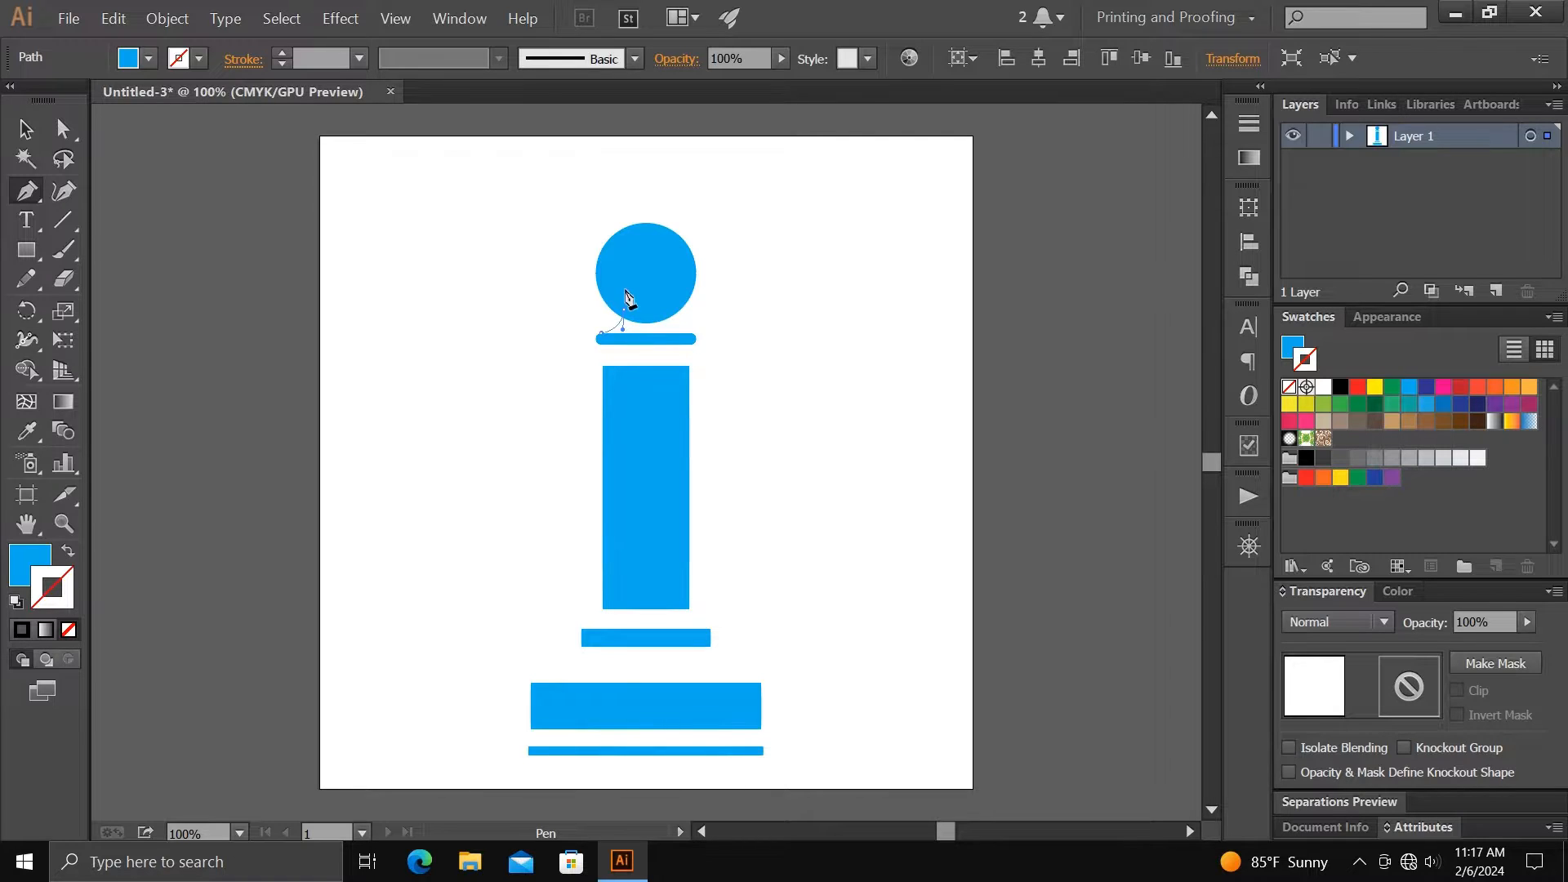
click(667, 299)
click(674, 333)
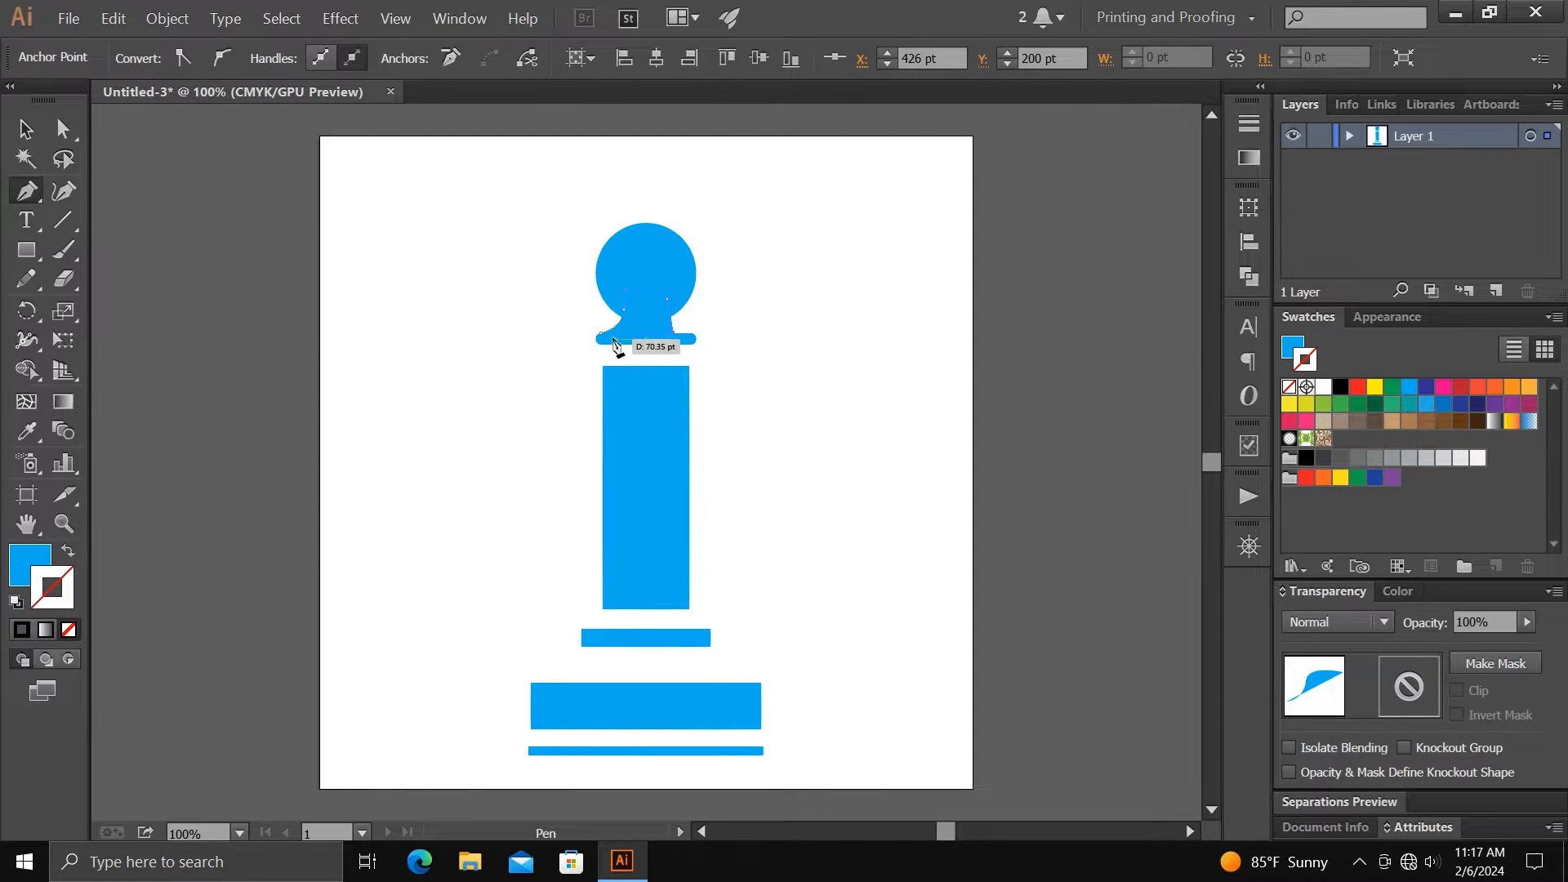
click(601, 337)
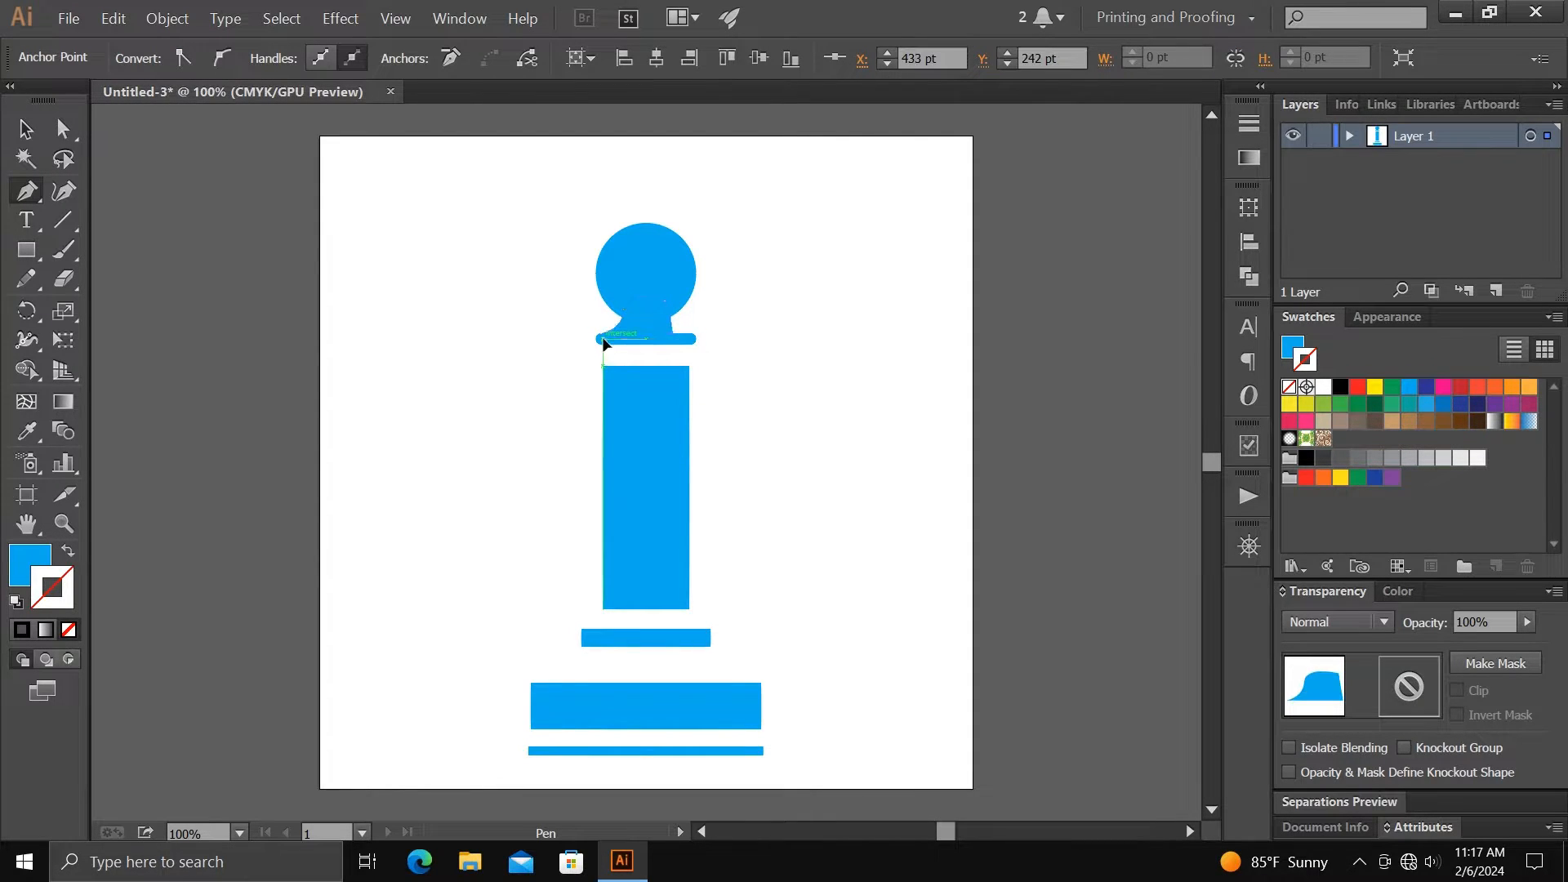
ctrl+click(542, 315)
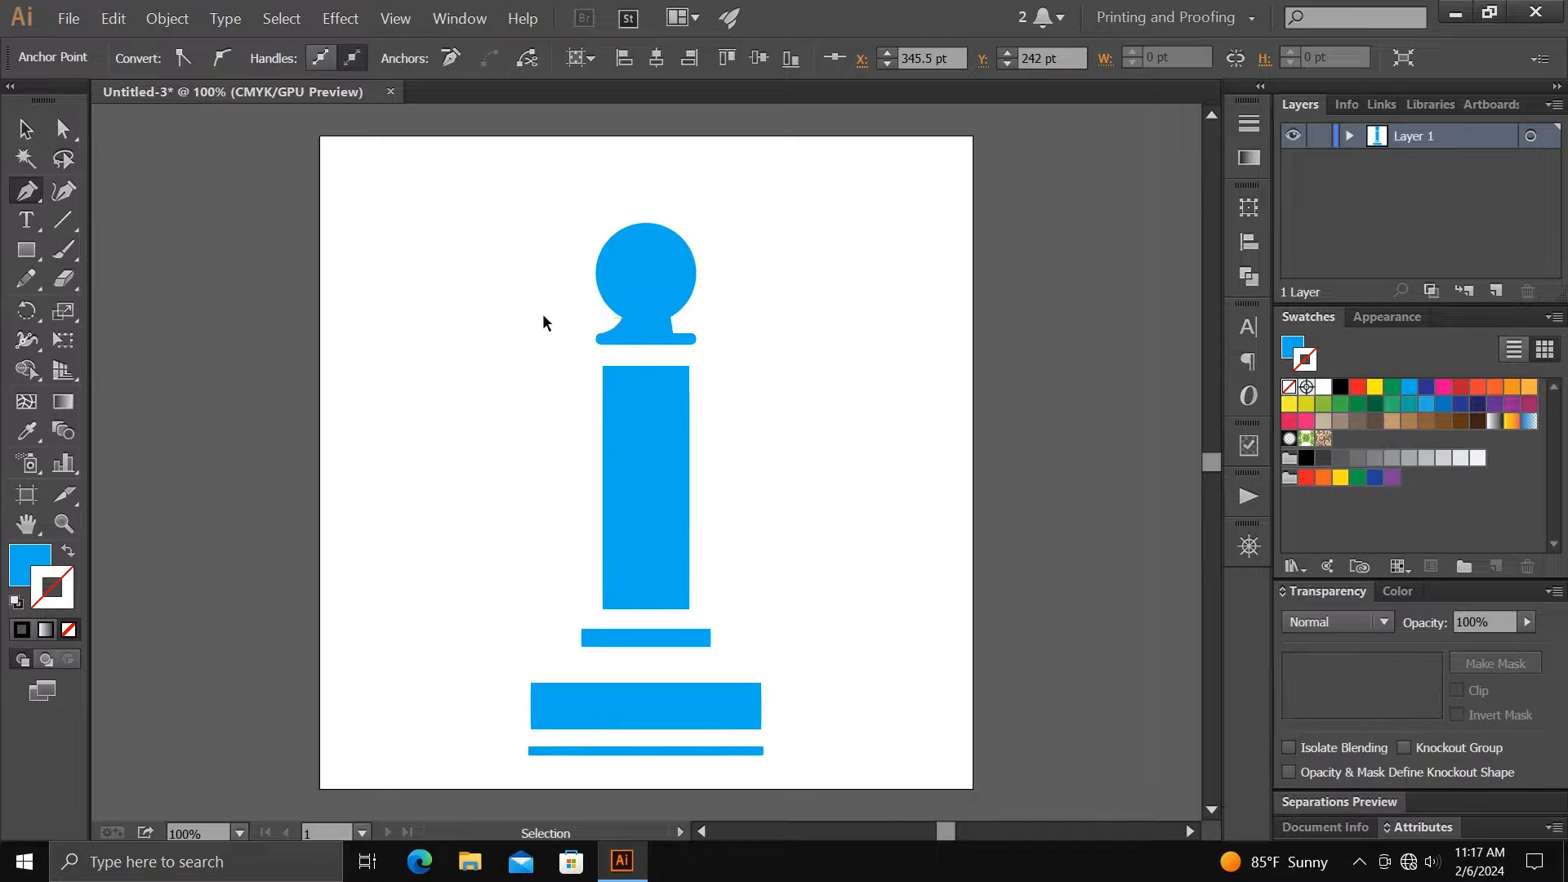
Move the tall body rectangle up toward the collar bar and shorten it from its lower edge
click(26, 128)
click(650, 539)
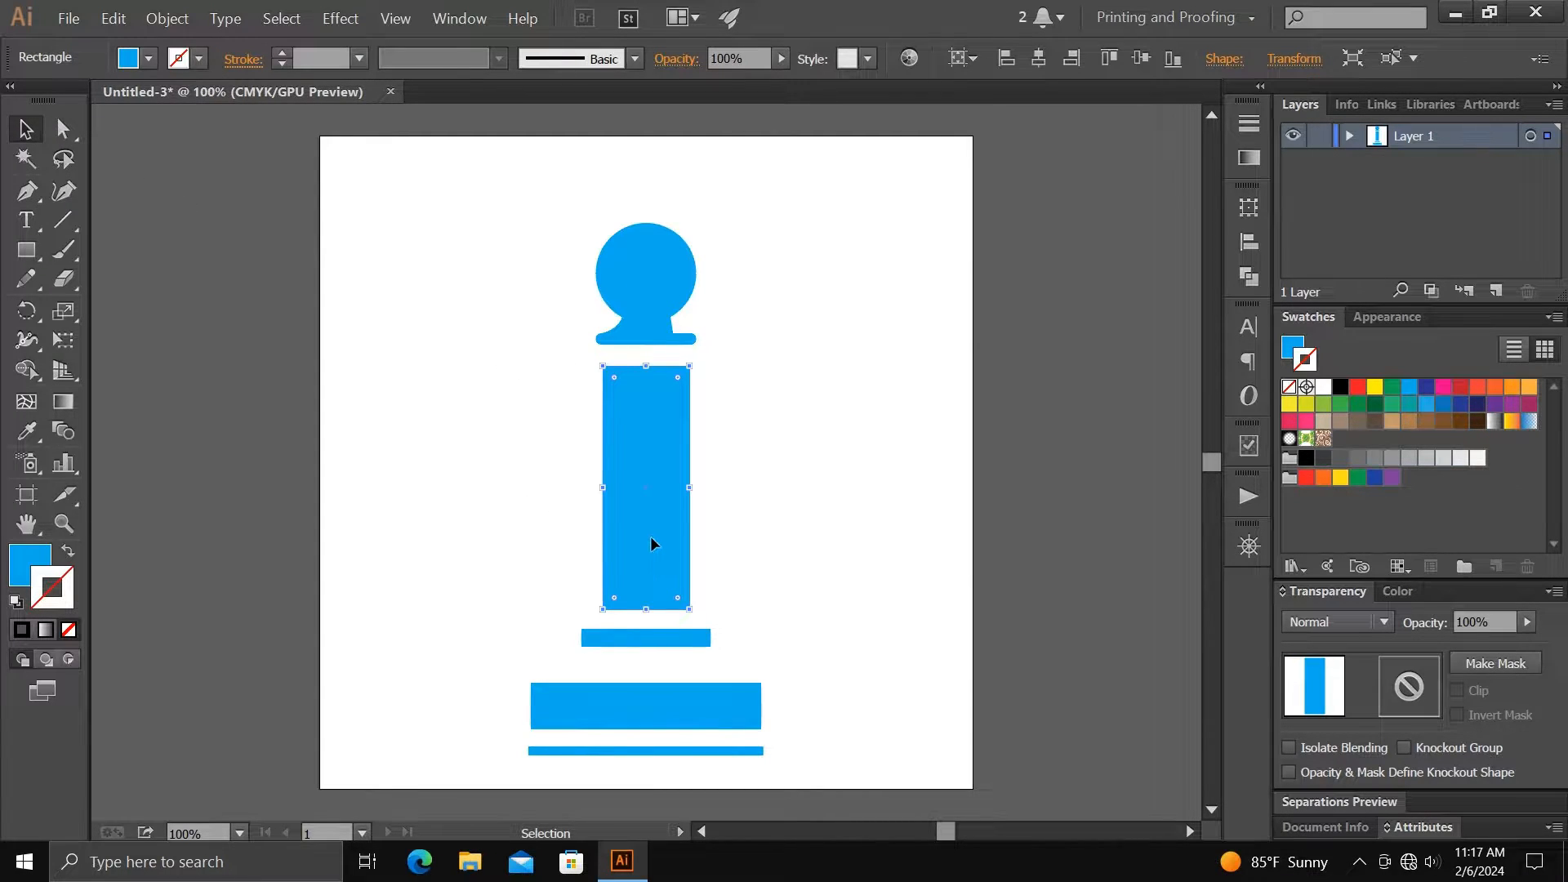
shift+click(650, 536)
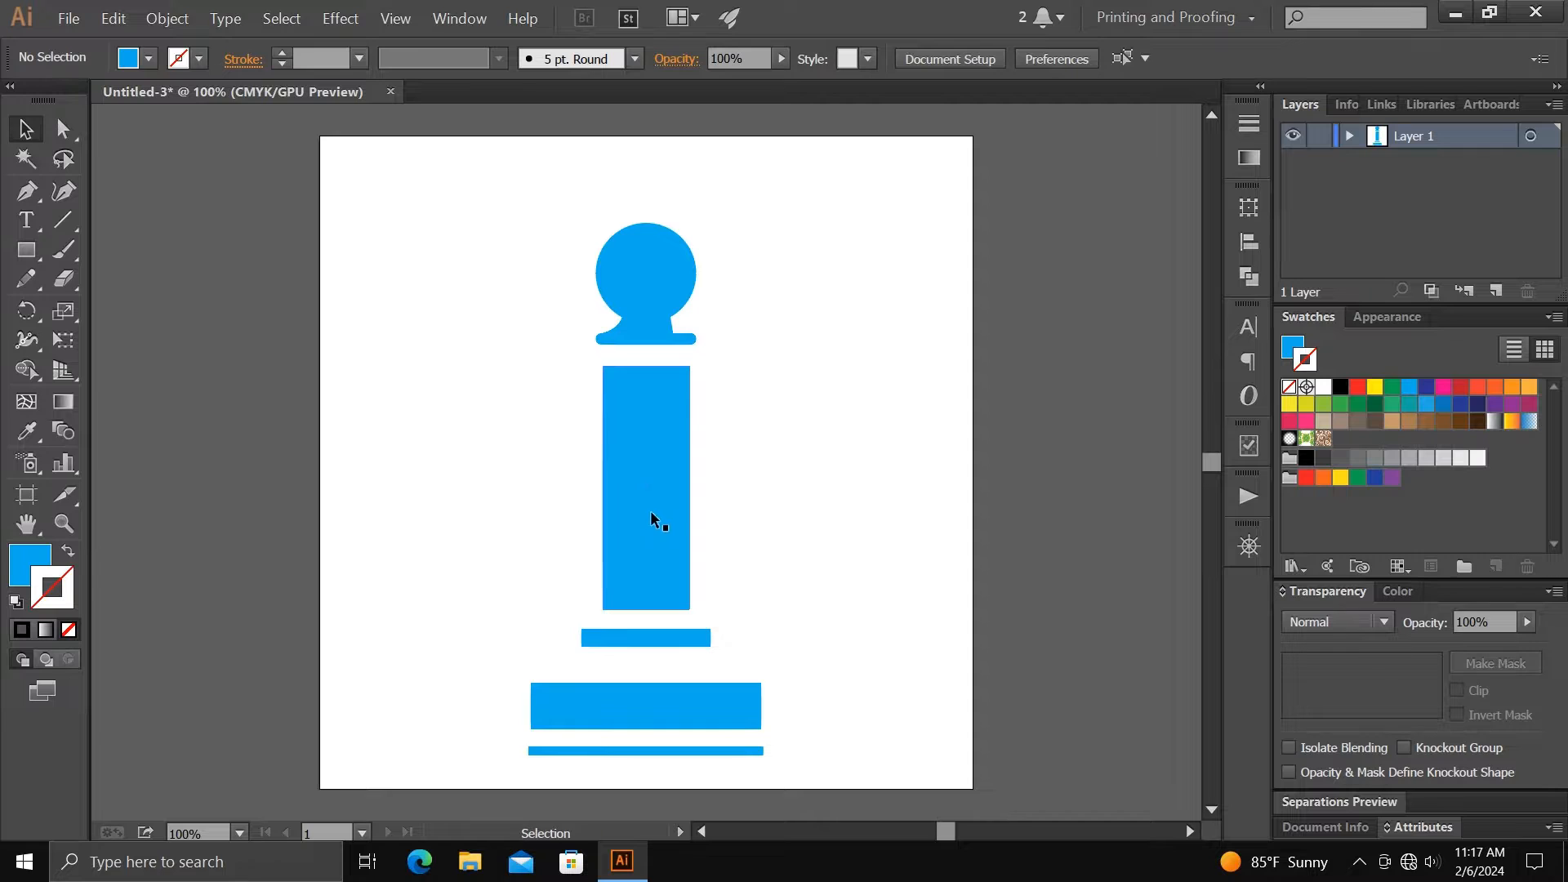
drag(650, 511, 651, 499)
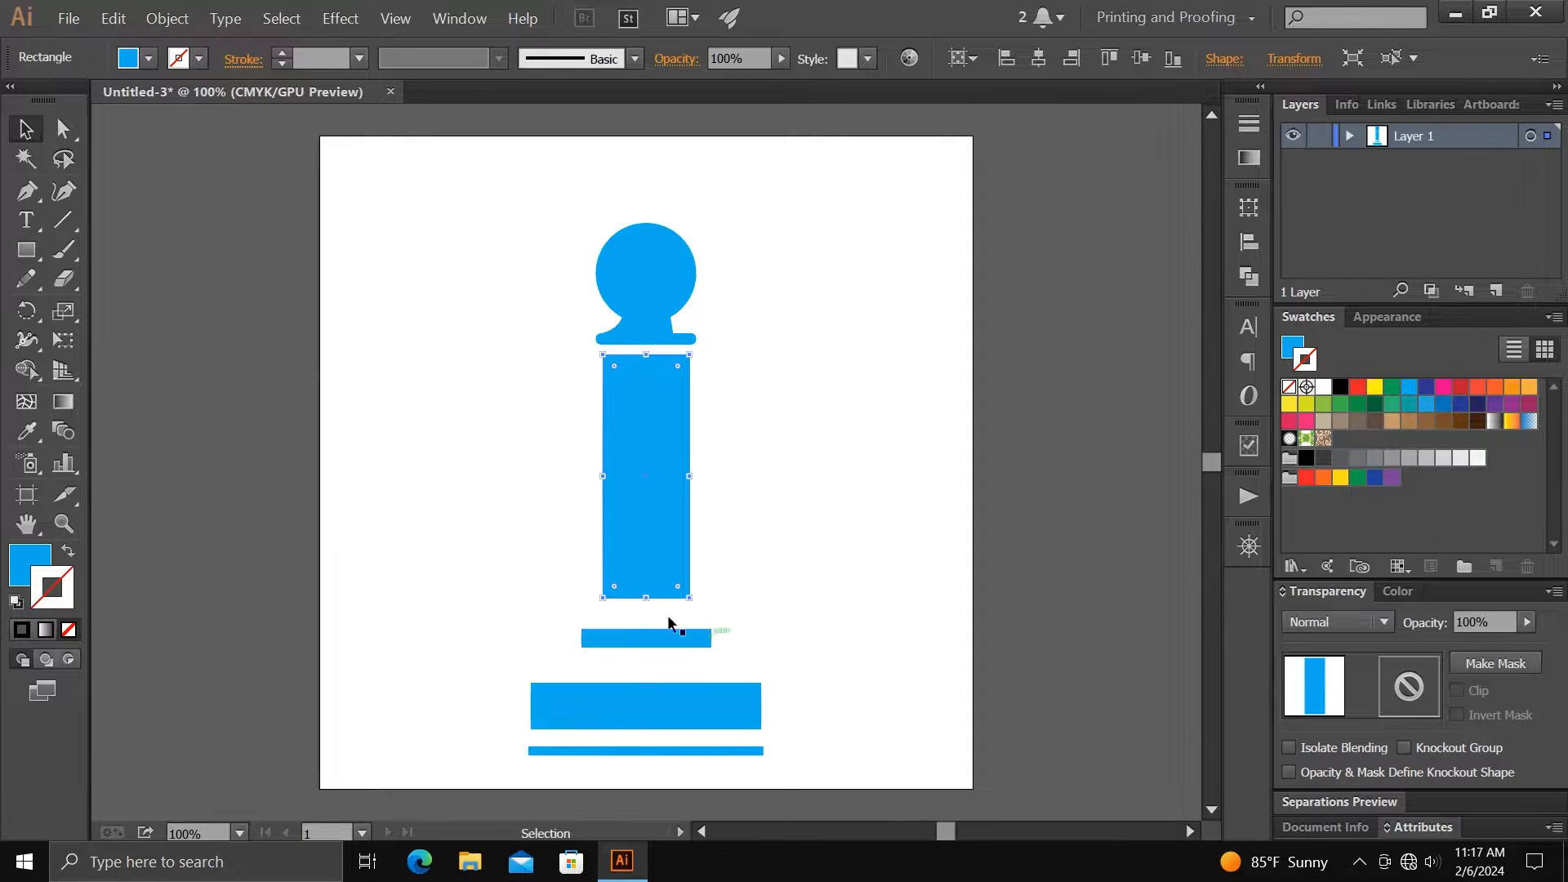
drag(646, 597, 646, 578)
click(497, 495)
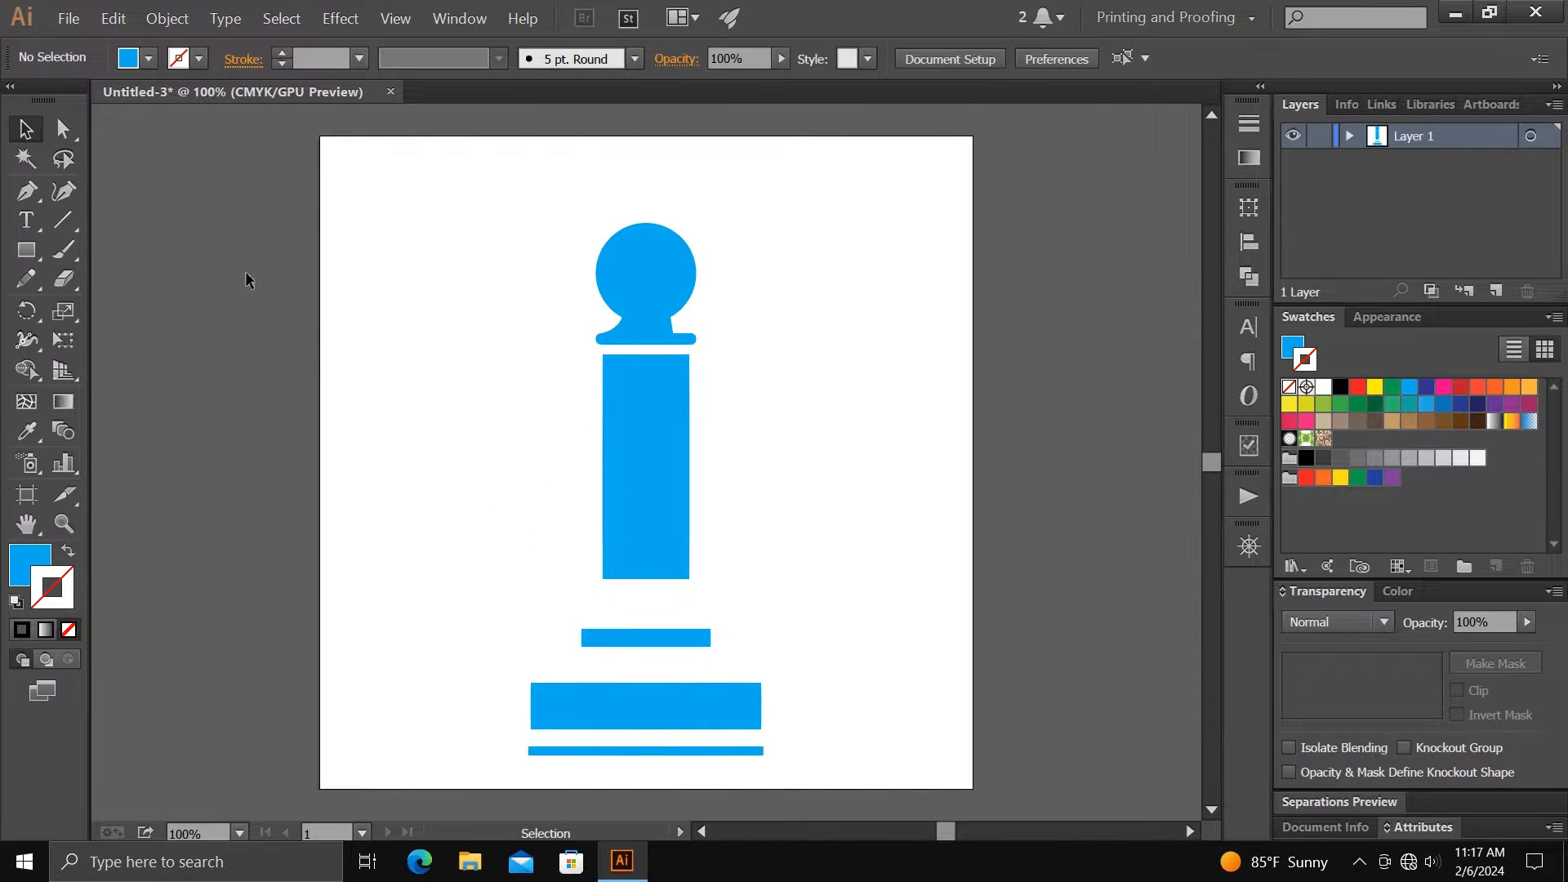
Shift the body rectangle's upper corners slightly to the right with the Curvature tool
click(663, 433)
click(63, 191)
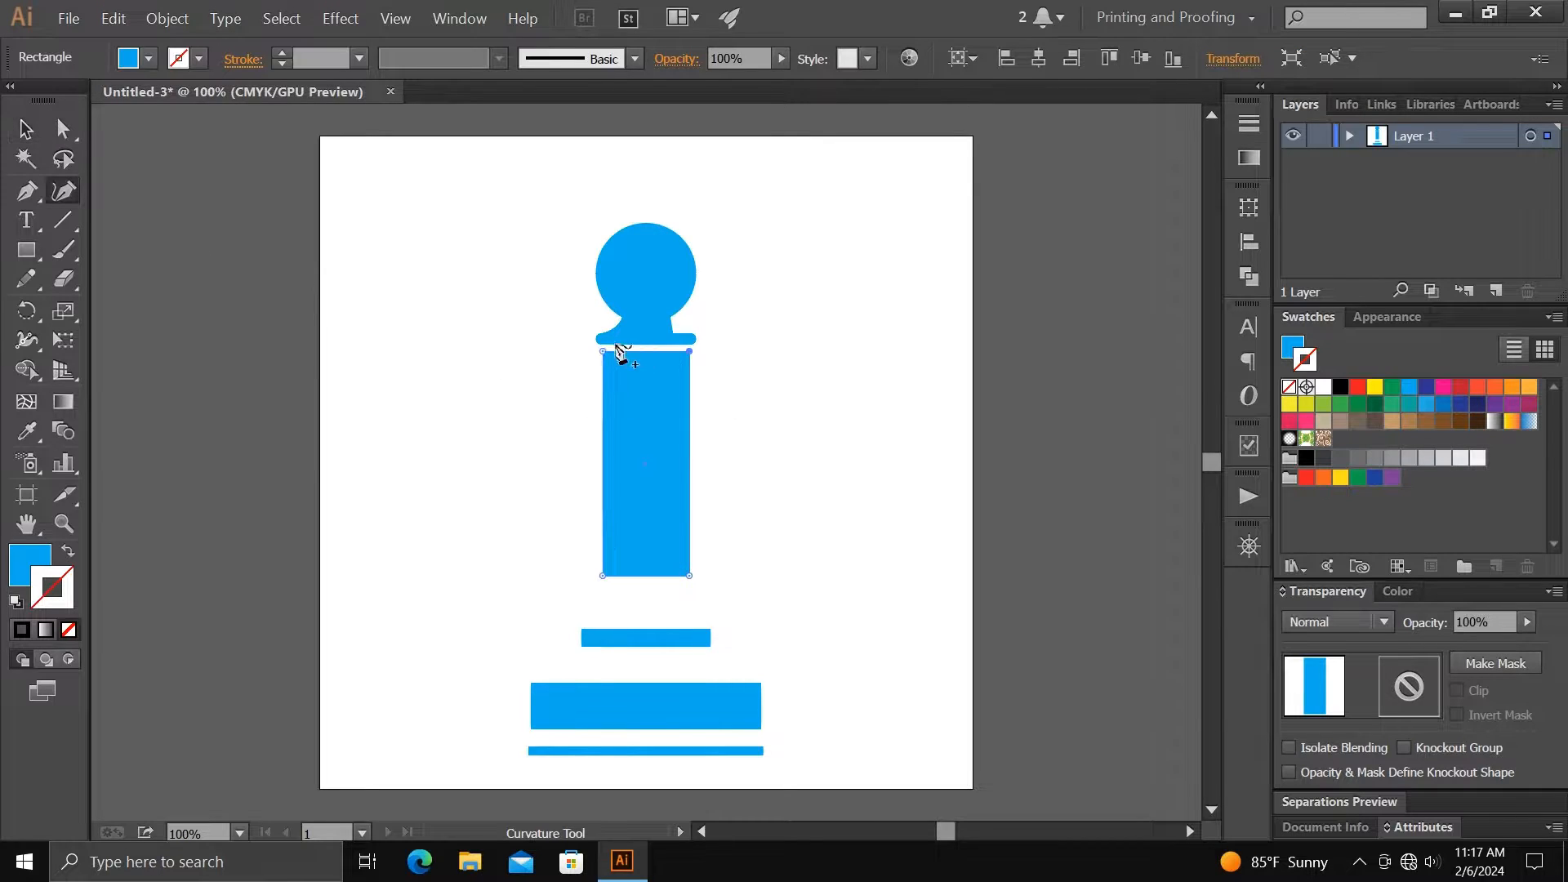
drag(603, 351, 694, 357)
Draw a closed shape with the Pen tool that joins the collar bar to the body's upper edge, curving on the left
click(26, 191)
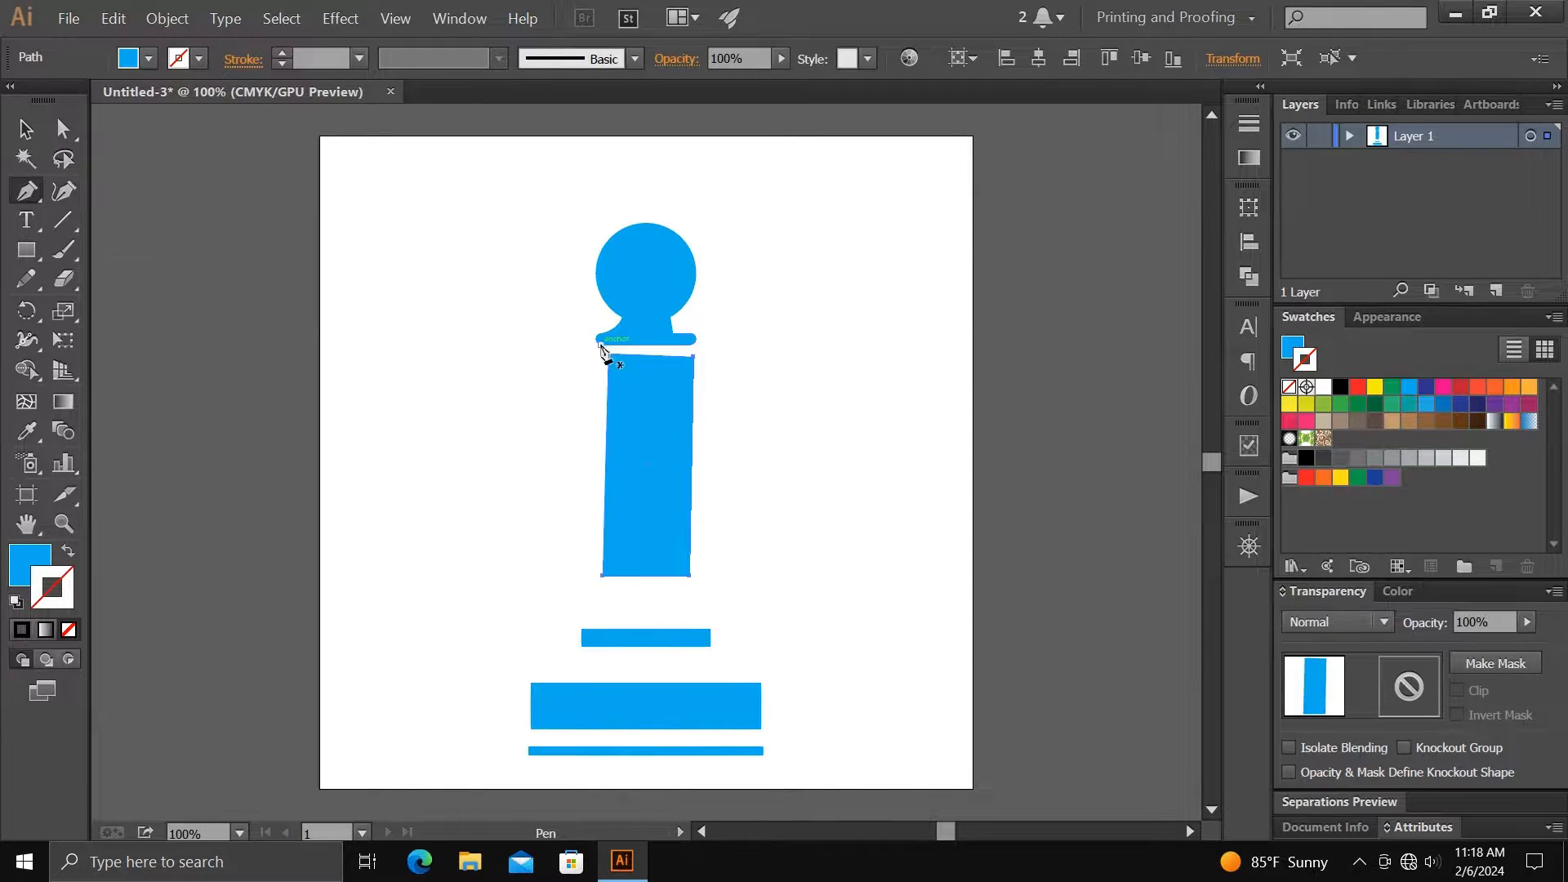
ctrl+click(544, 321)
click(599, 339)
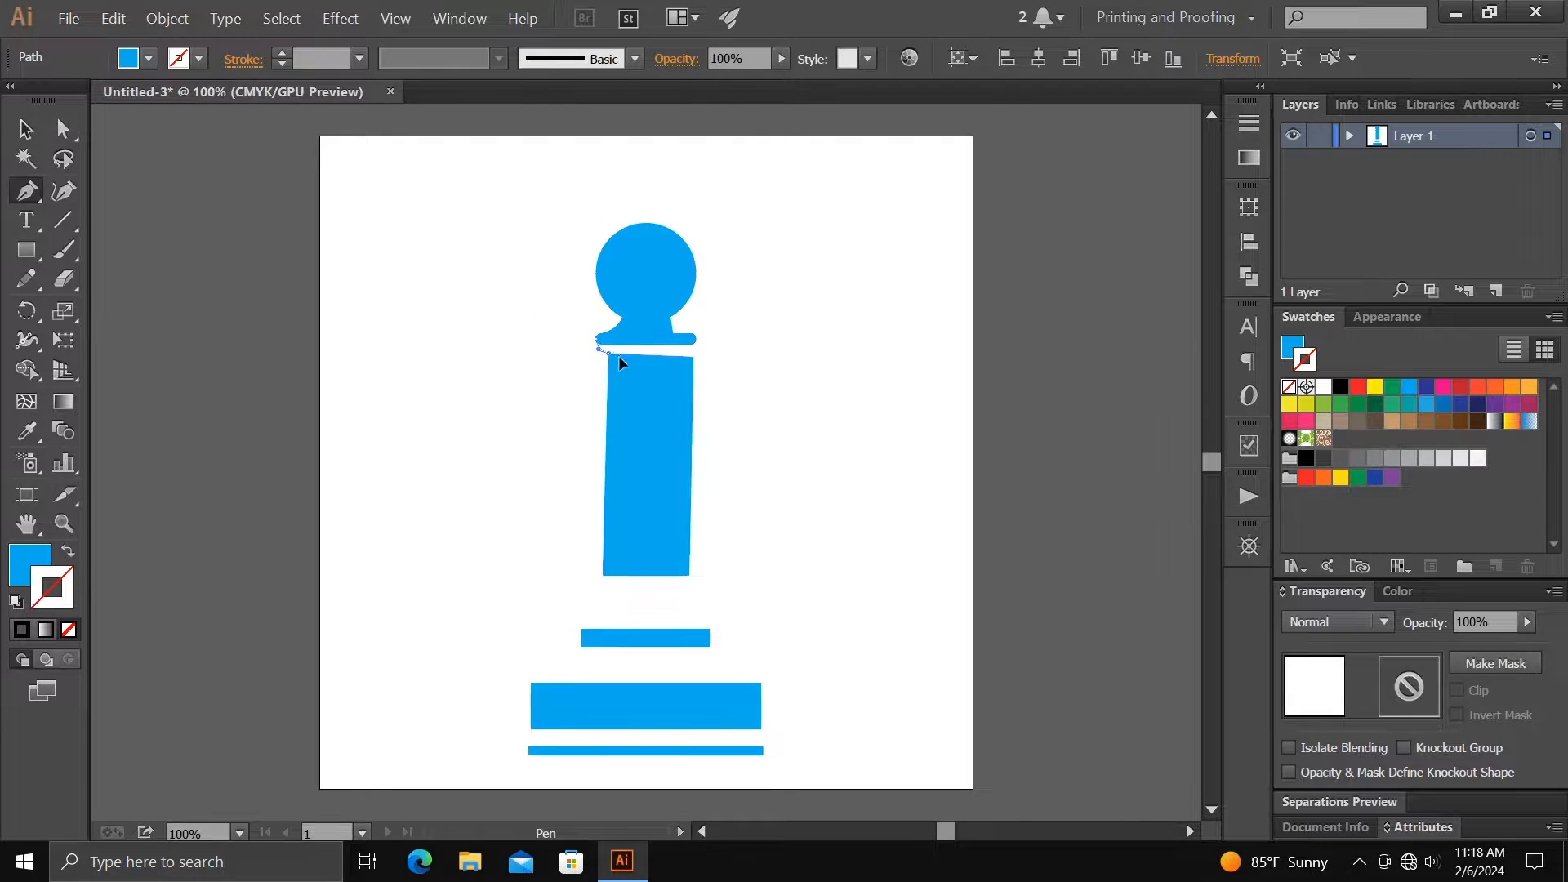
drag(619, 356, 656, 363)
click(654, 356)
click(682, 358)
click(683, 339)
click(597, 339)
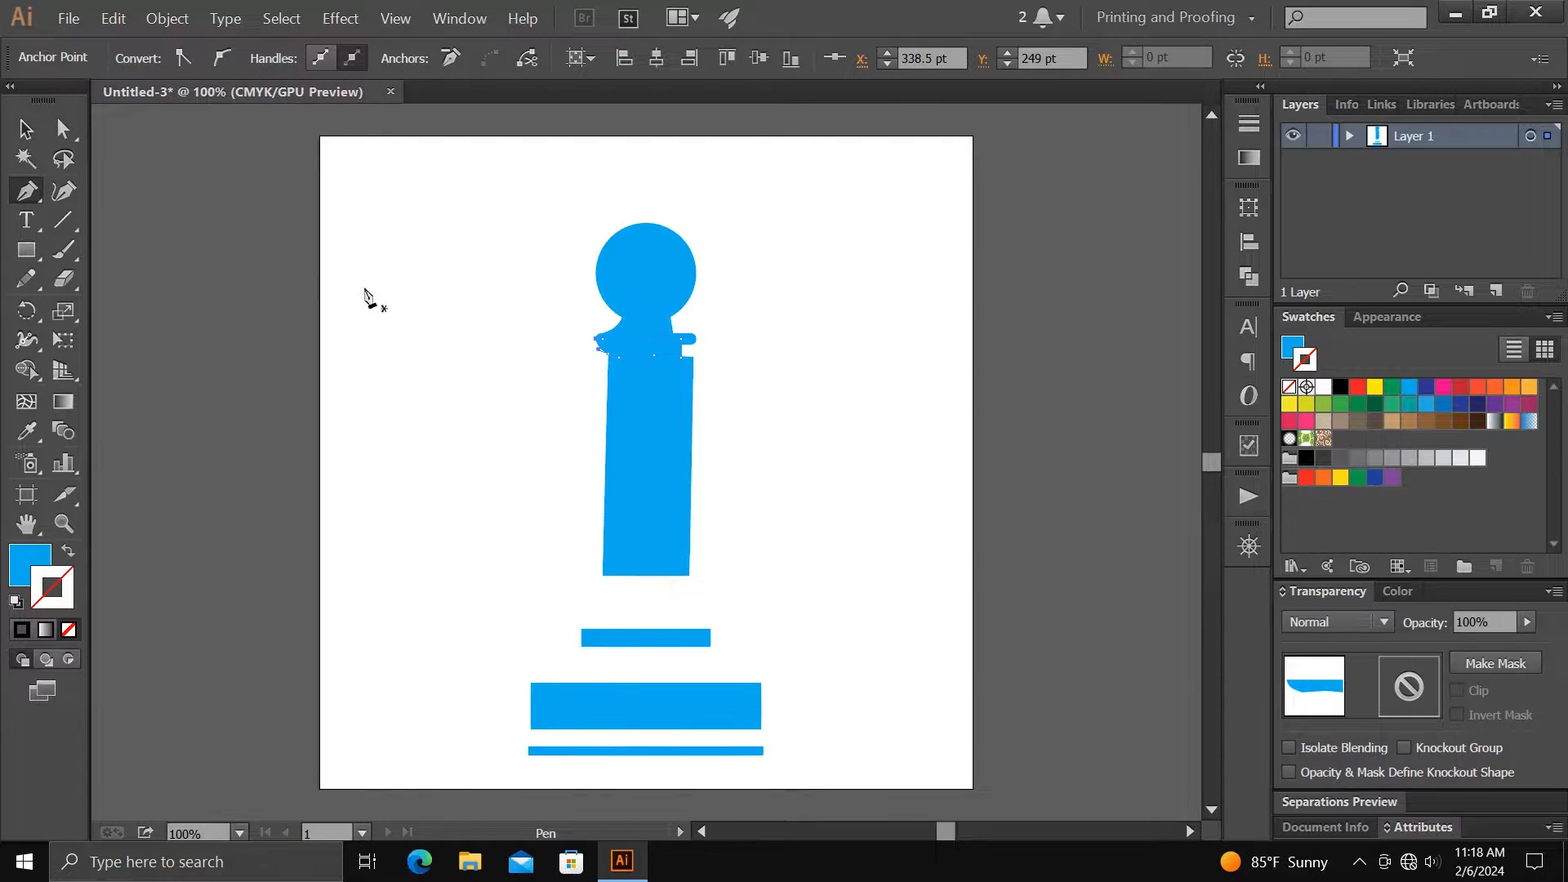
Pull the body's lower-left corner outward and bend its left side into a smooth flare with the Curvature tool
click(26, 129)
click(629, 424)
click(64, 192)
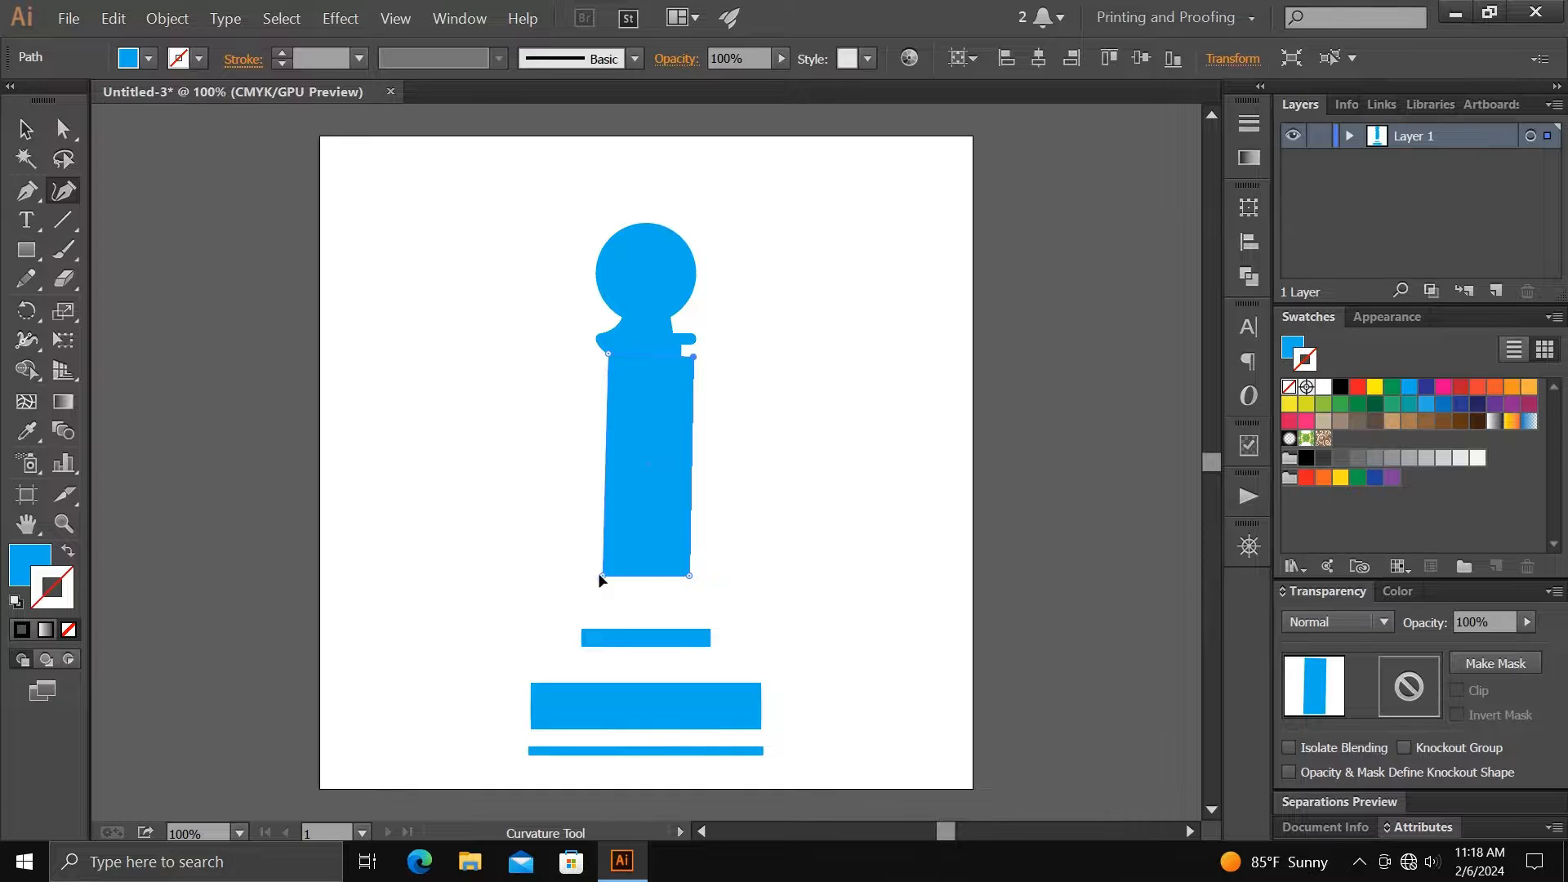
drag(599, 575, 584, 577)
mouse_move(595, 471)
mouse_down()
mouse_move(605, 426)
mouse_move(586, 496)
mouse_up()
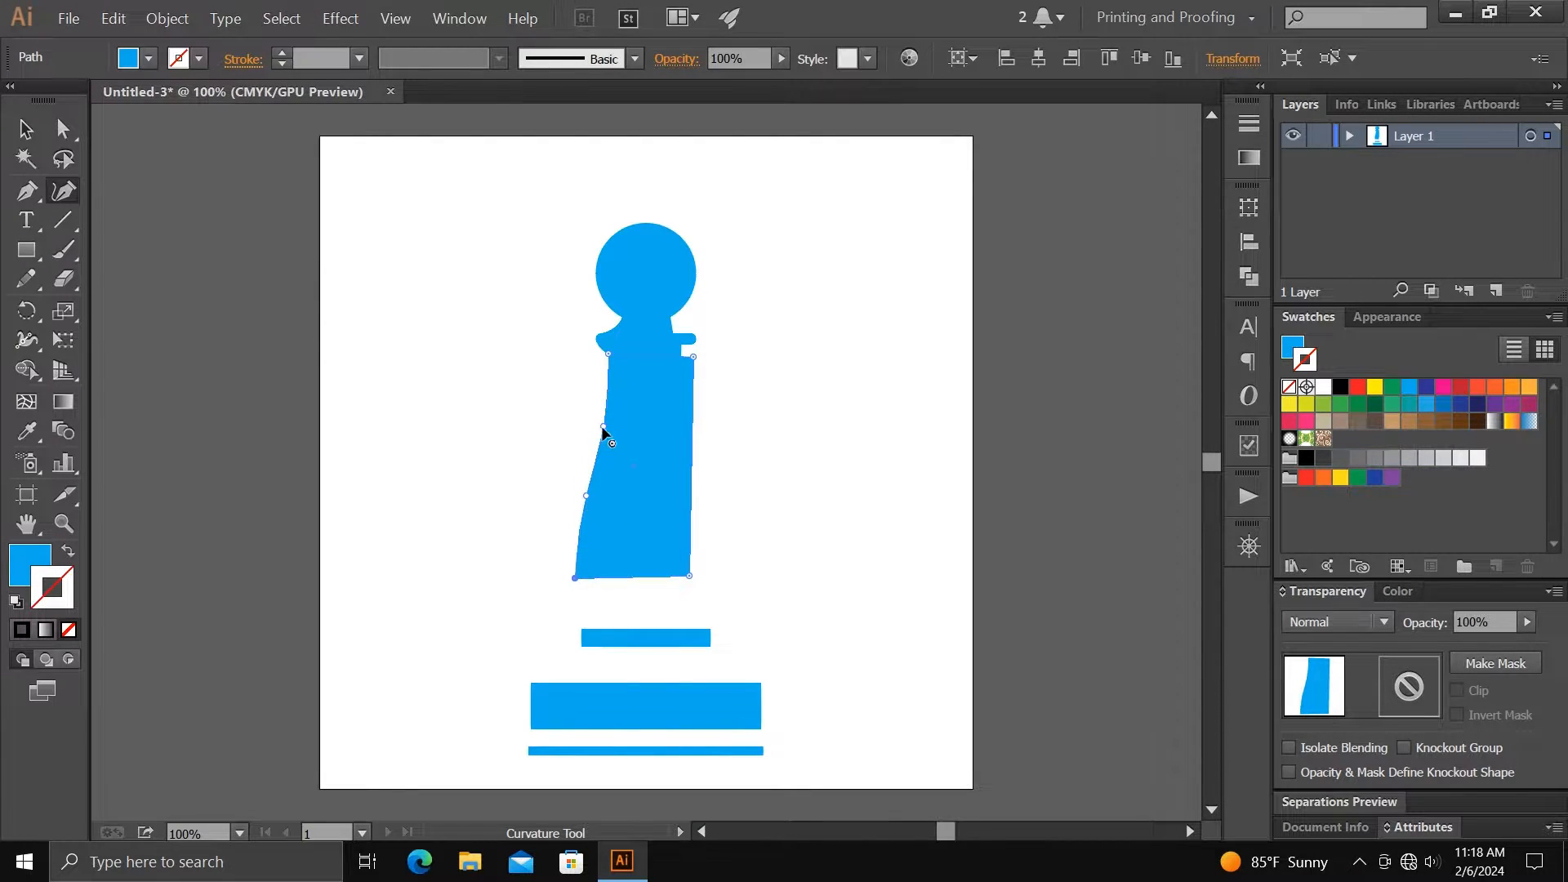
drag(605, 425, 602, 425)
drag(586, 495, 580, 506)
drag(600, 449, 597, 459)
drag(581, 514, 580, 519)
key(v)
click(322, 300)
Move the narrow bar up onto the body's lower end and the wide base bar up beneath it, rounding the corners of both bars
drag(672, 644, 663, 590)
click(503, 557)
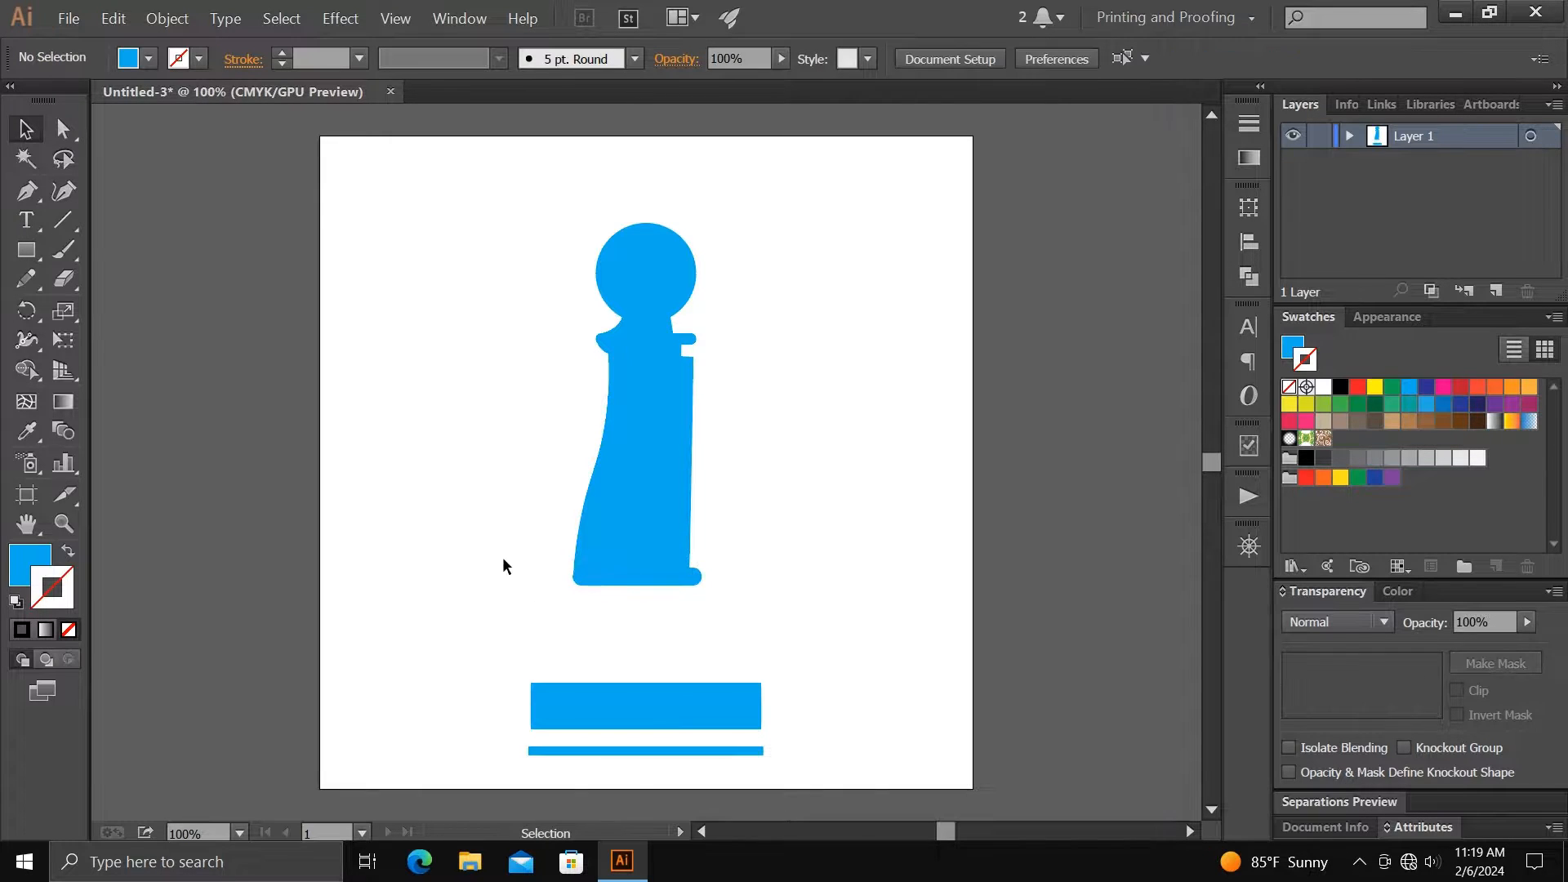
drag(680, 690, 681, 625)
drag(547, 635, 560, 634)
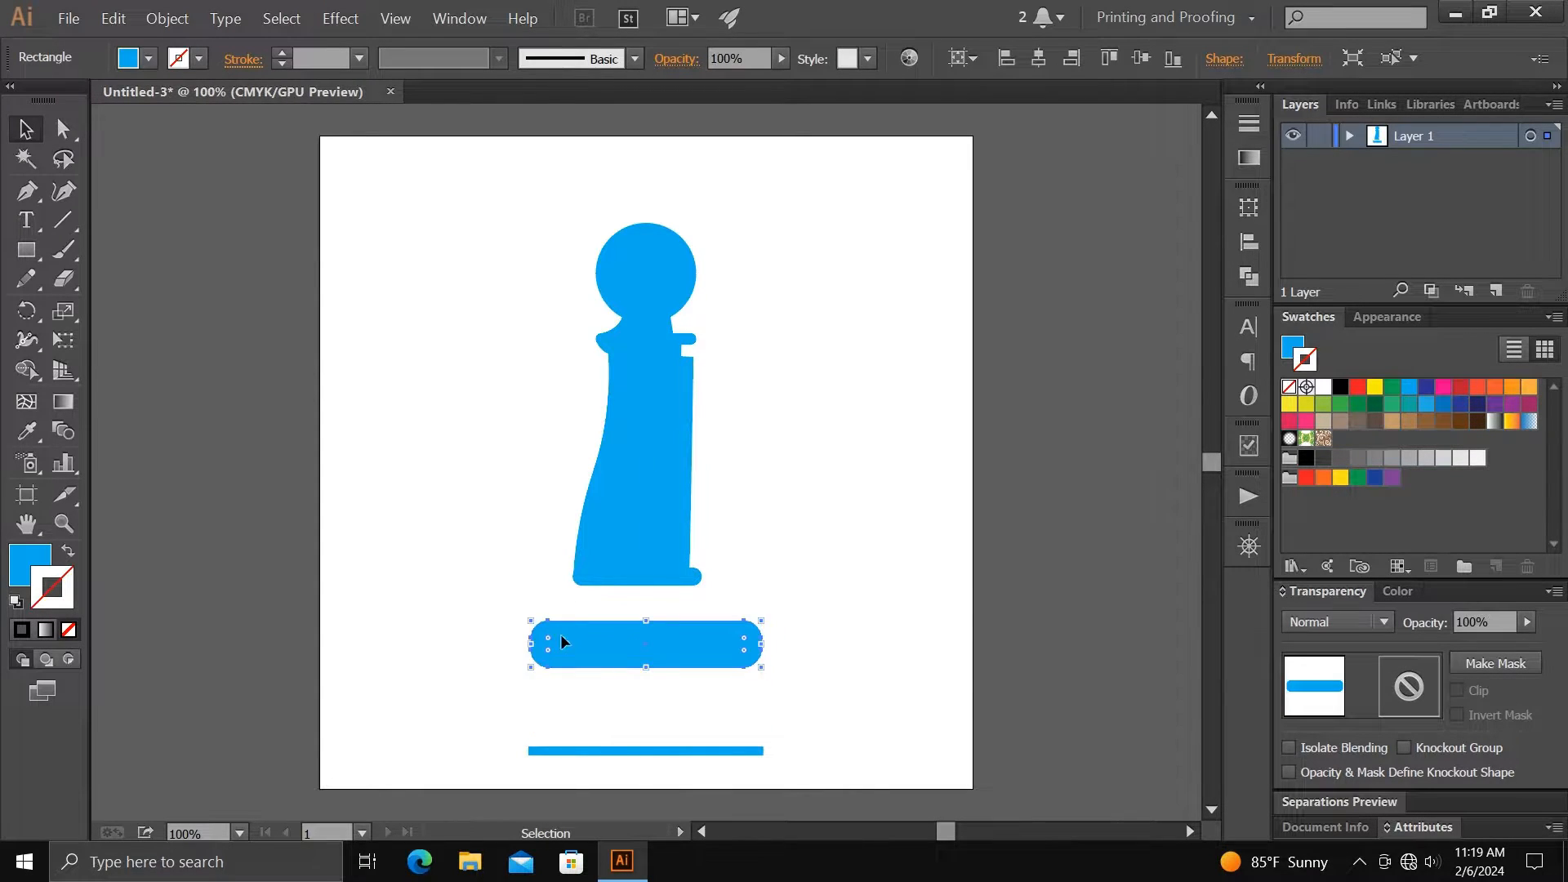
click(390, 429)
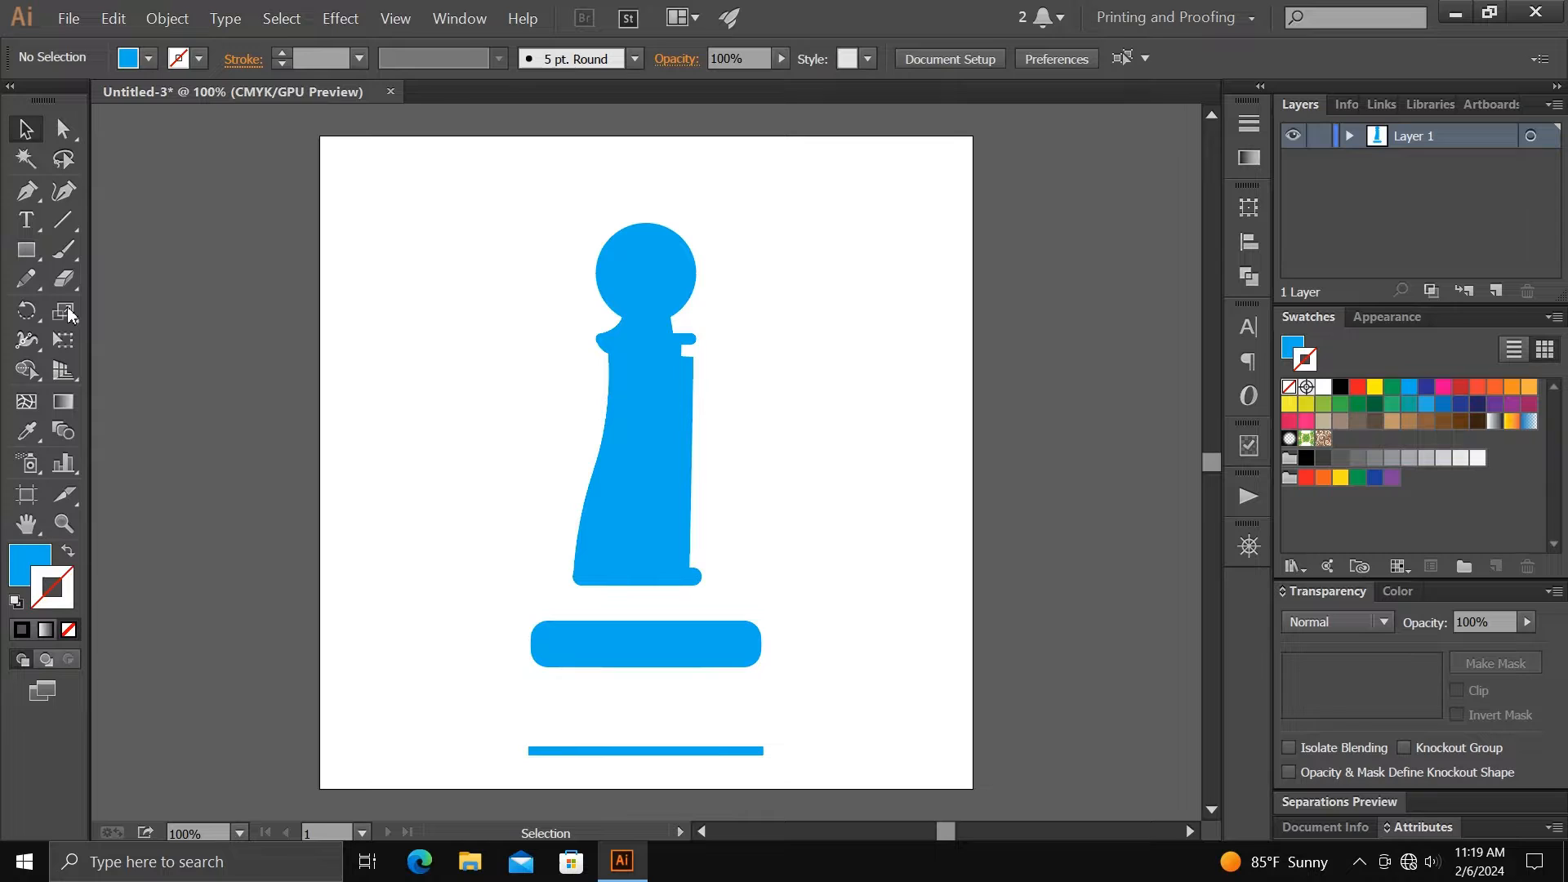
Draw a closed shape with the Pen tool that joins the body's lower end to the wide base bar, curving outward on the left
click(26, 190)
click(531, 638)
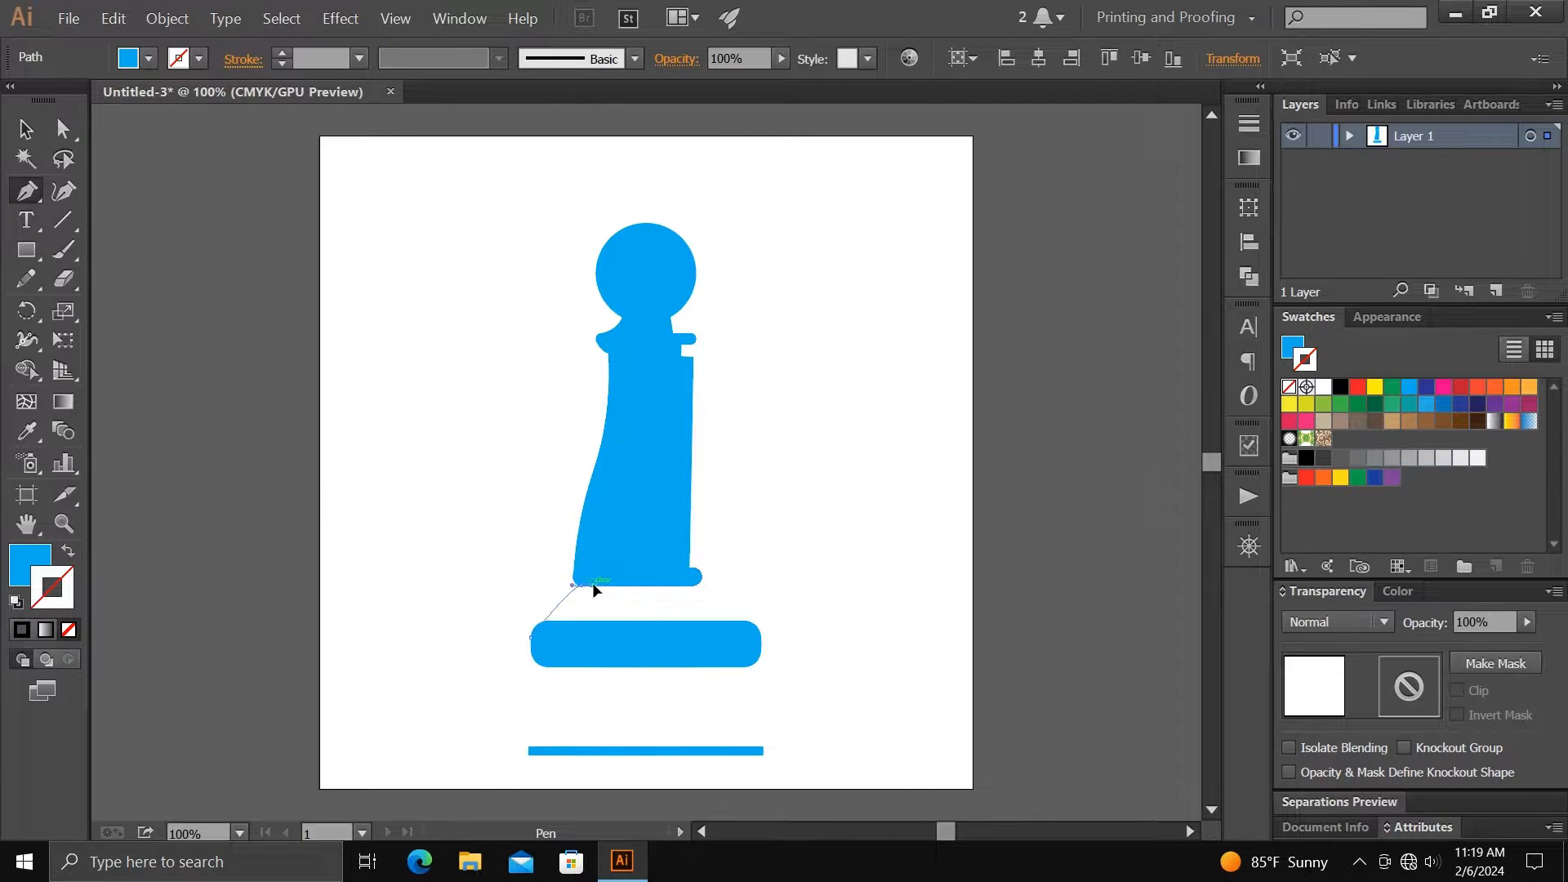
drag(620, 580, 626, 573)
click(681, 585)
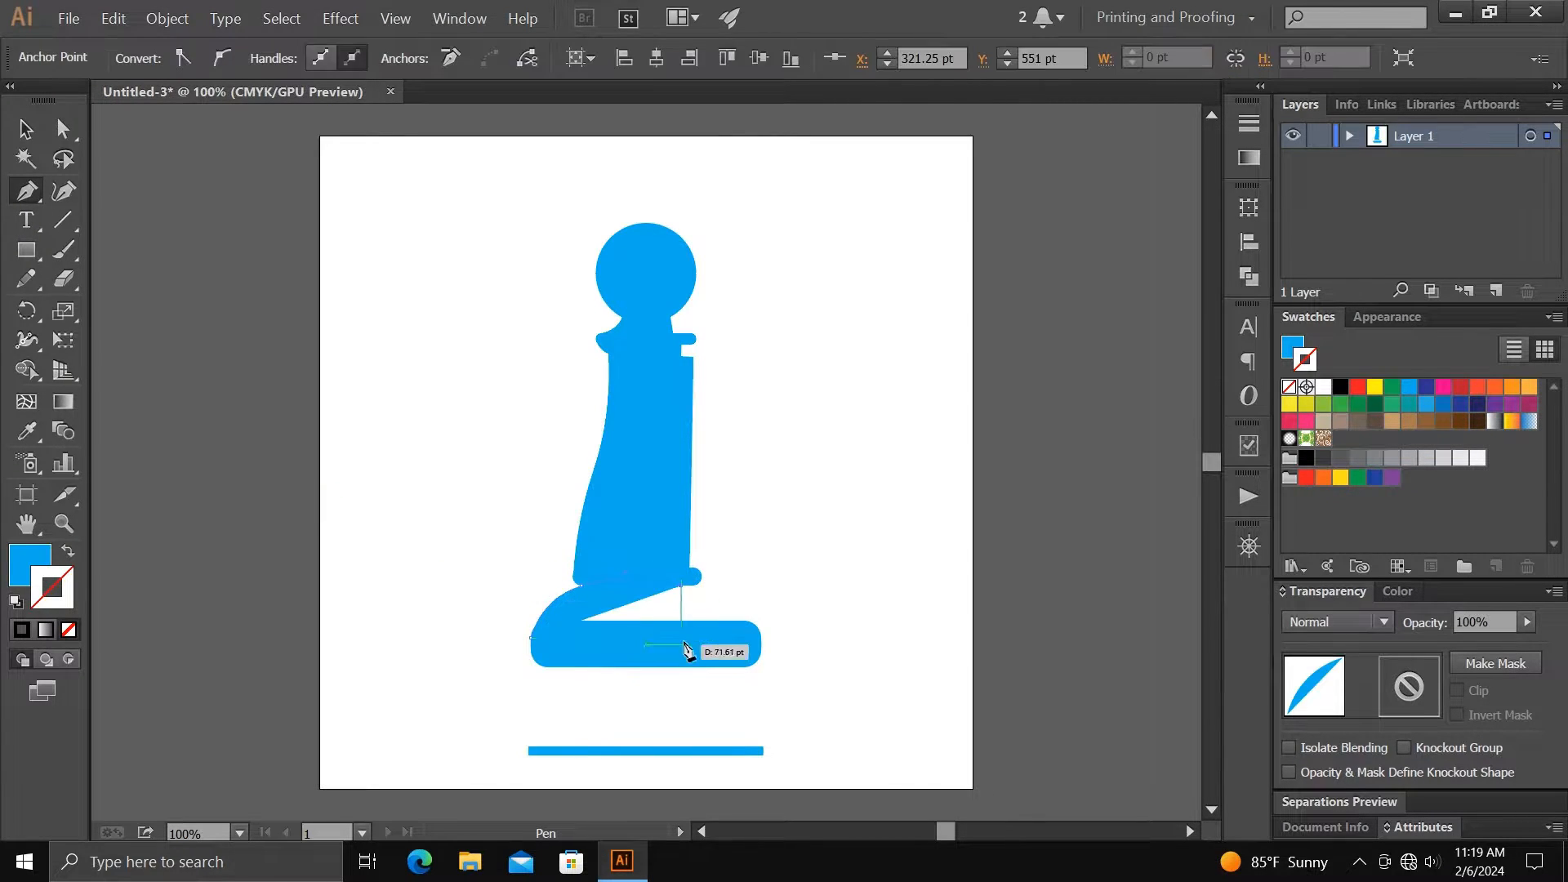
click(684, 644)
click(532, 638)
key(v)
Move the thin bottom bar up to just beneath the wide base bar and round its corners
click(677, 777)
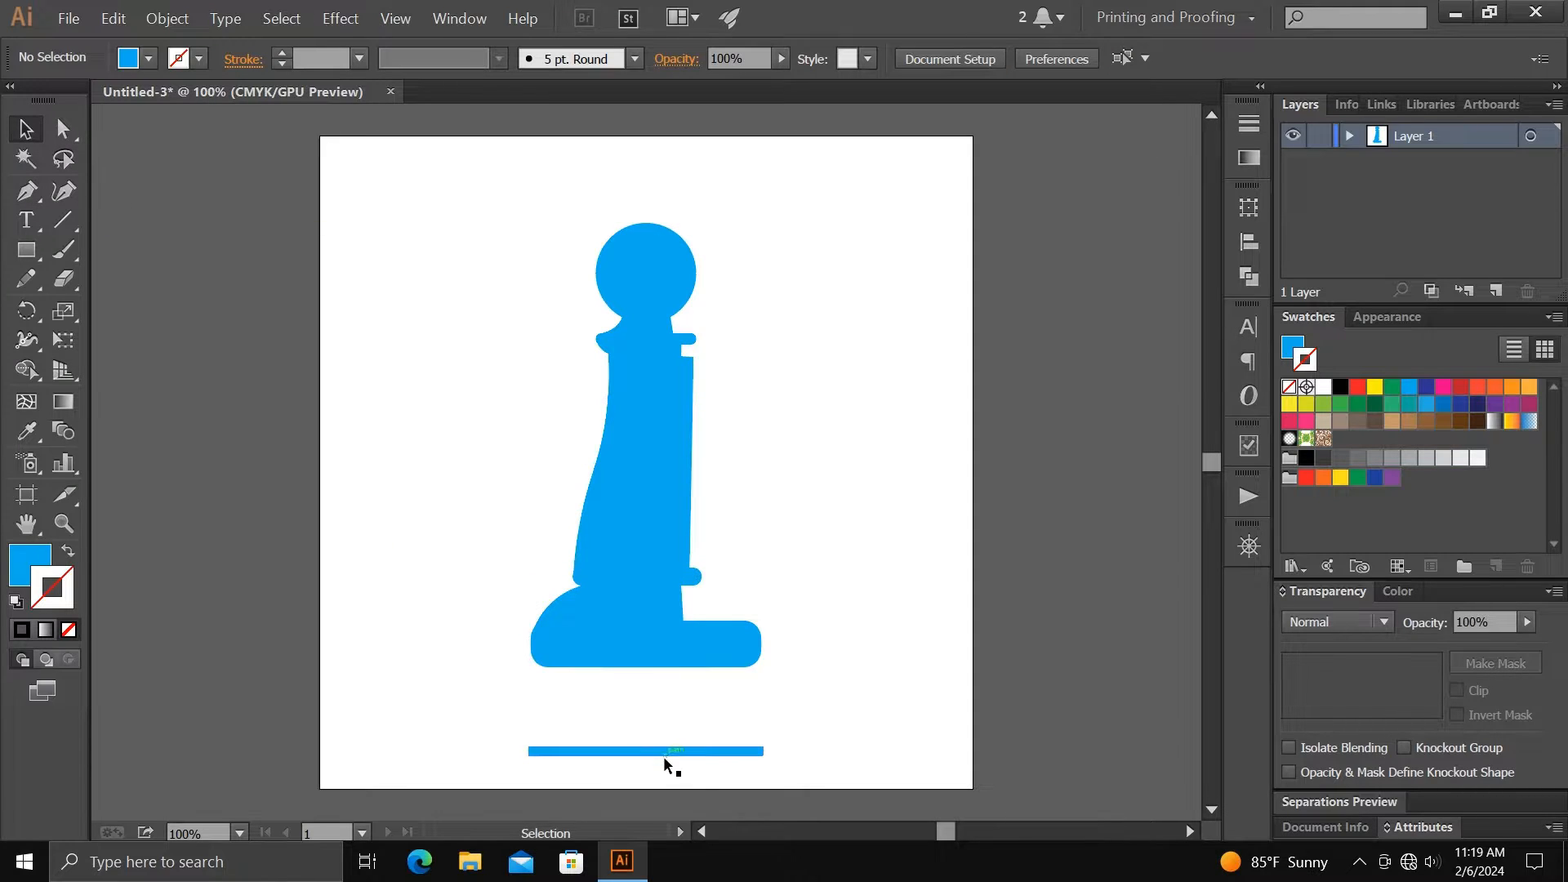
drag(663, 753, 562, 687)
click(449, 549)
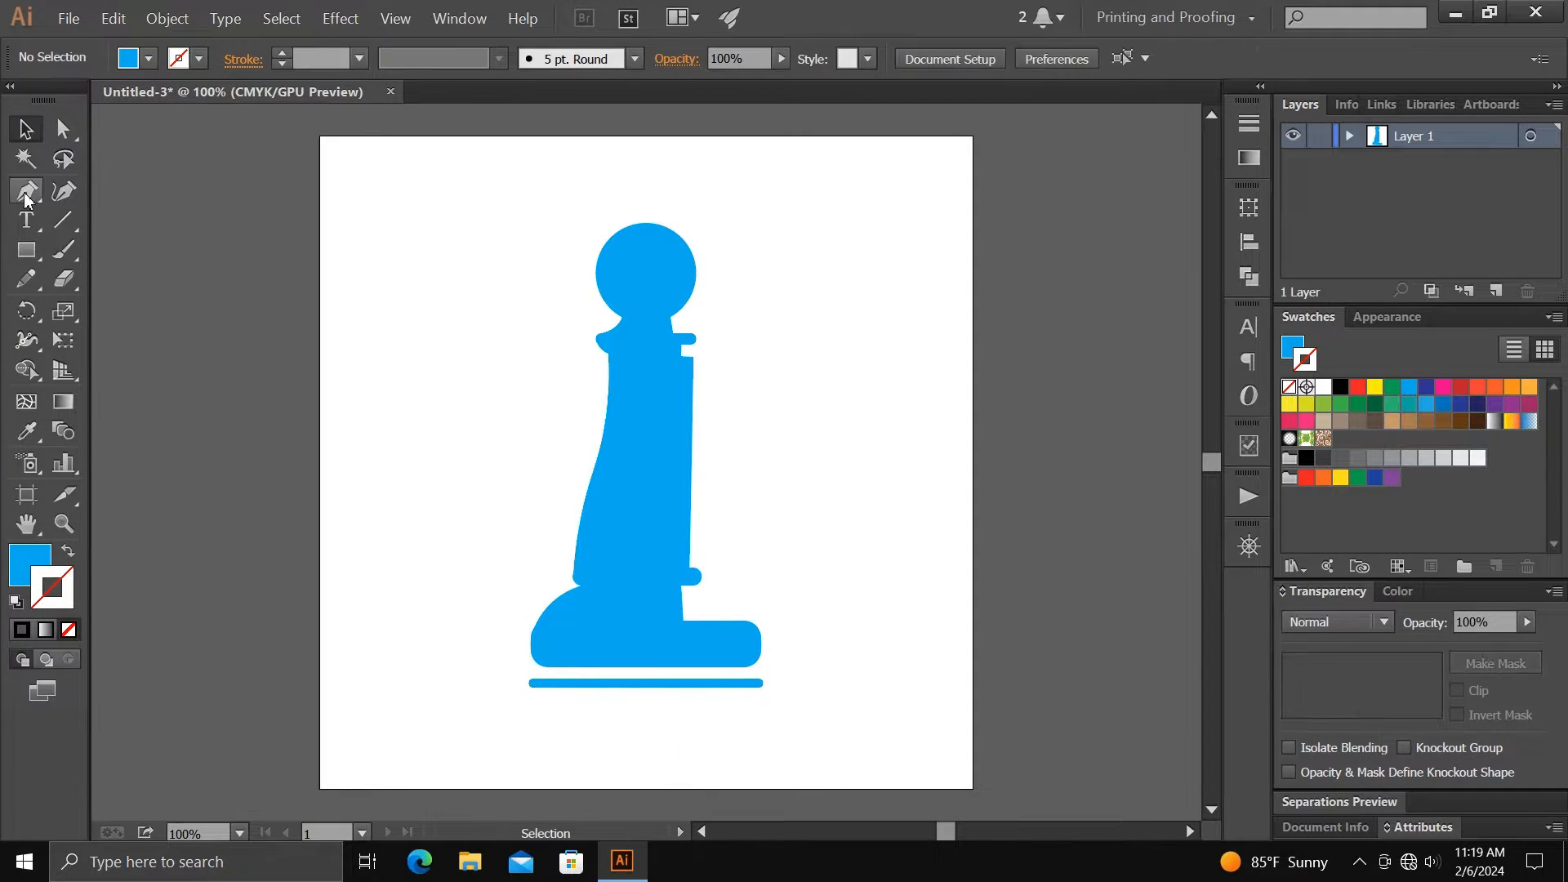
Fill the gap between the wide base bar and the thin bottom bar with a closed Pen shape, curving inward on the left
key(p)
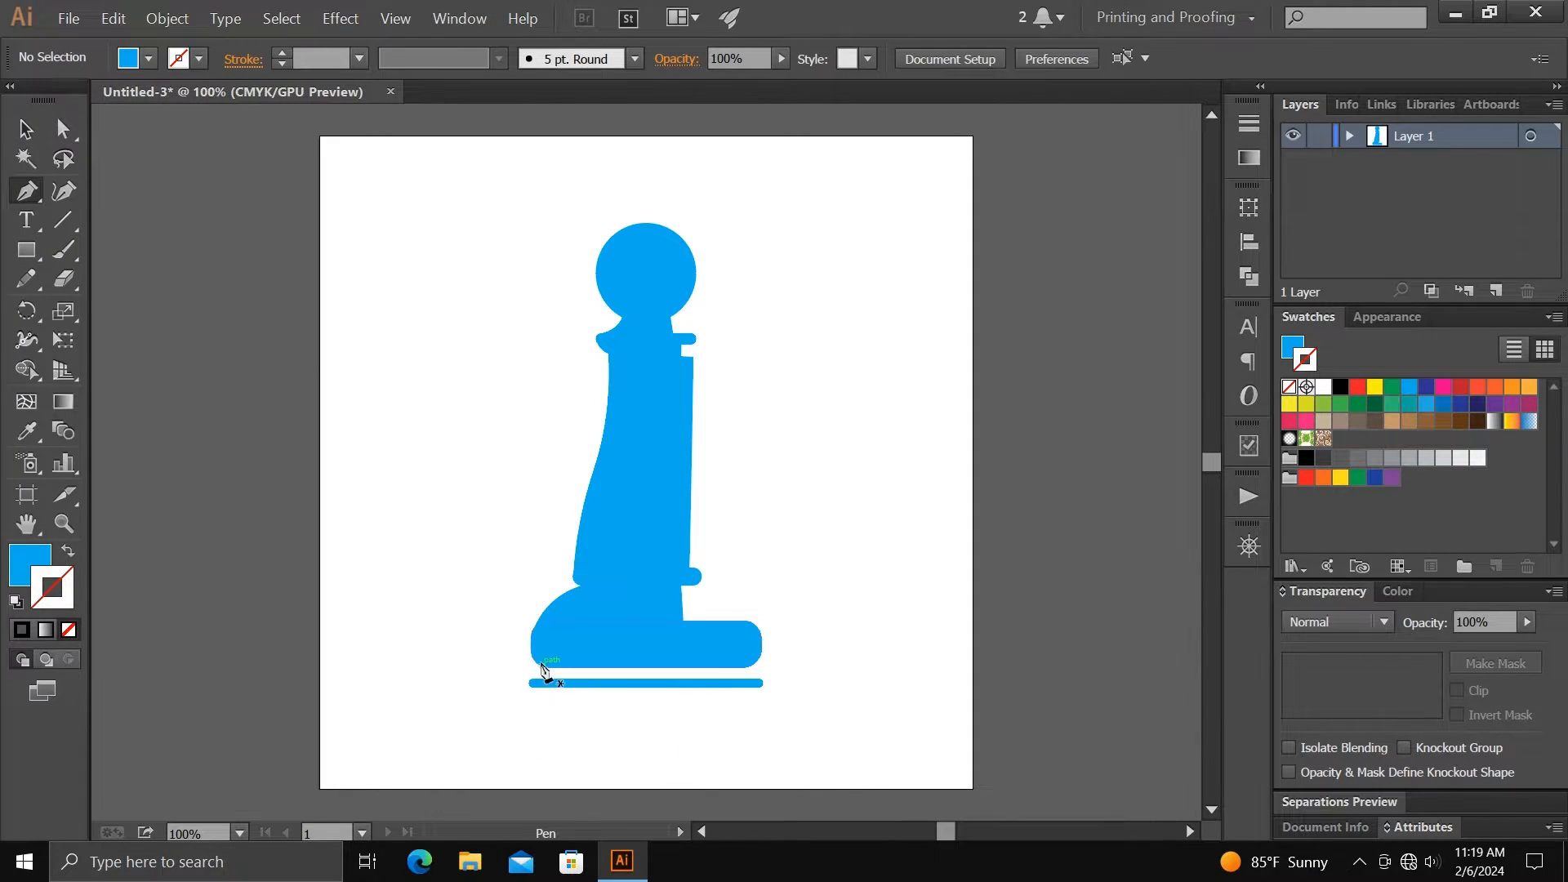
click(543, 666)
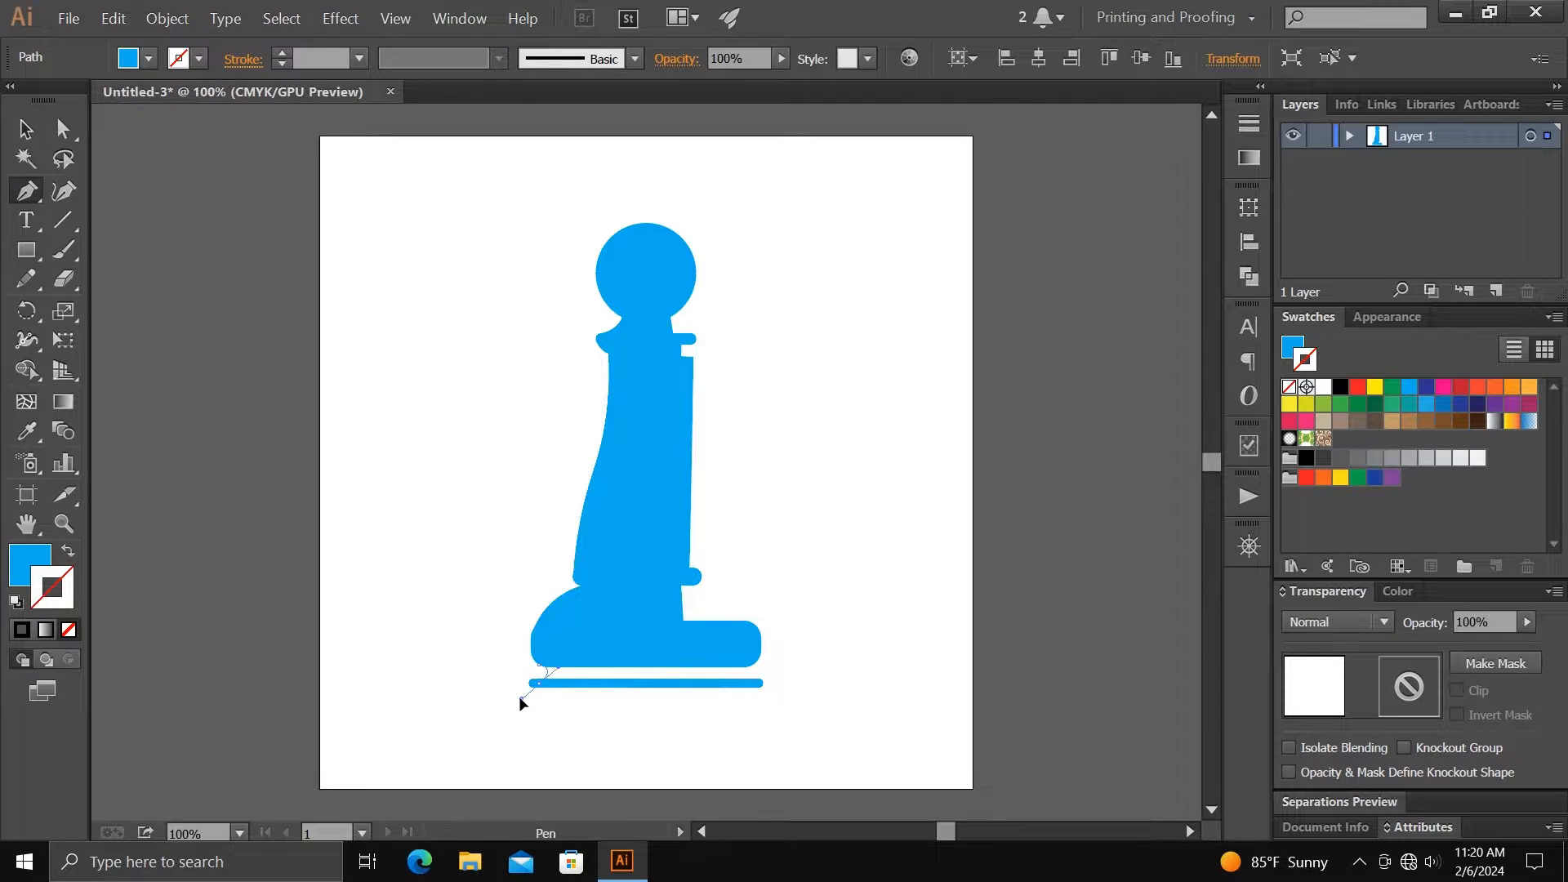
drag(520, 699, 525, 692)
key(ctrl+z)
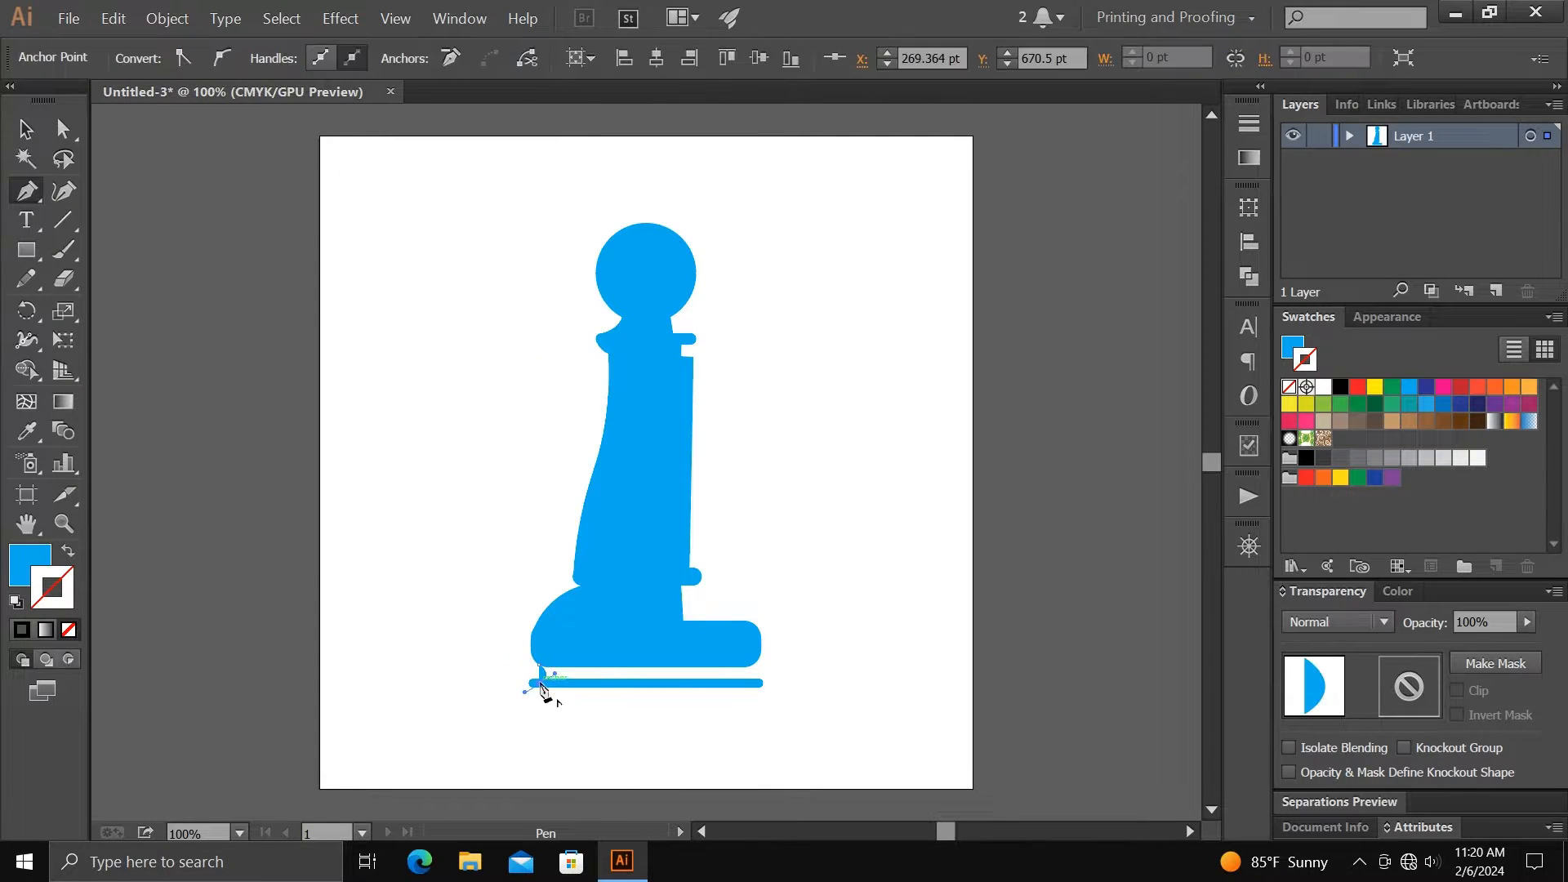
click(683, 684)
click(683, 656)
click(539, 665)
key(v)
click(325, 329)
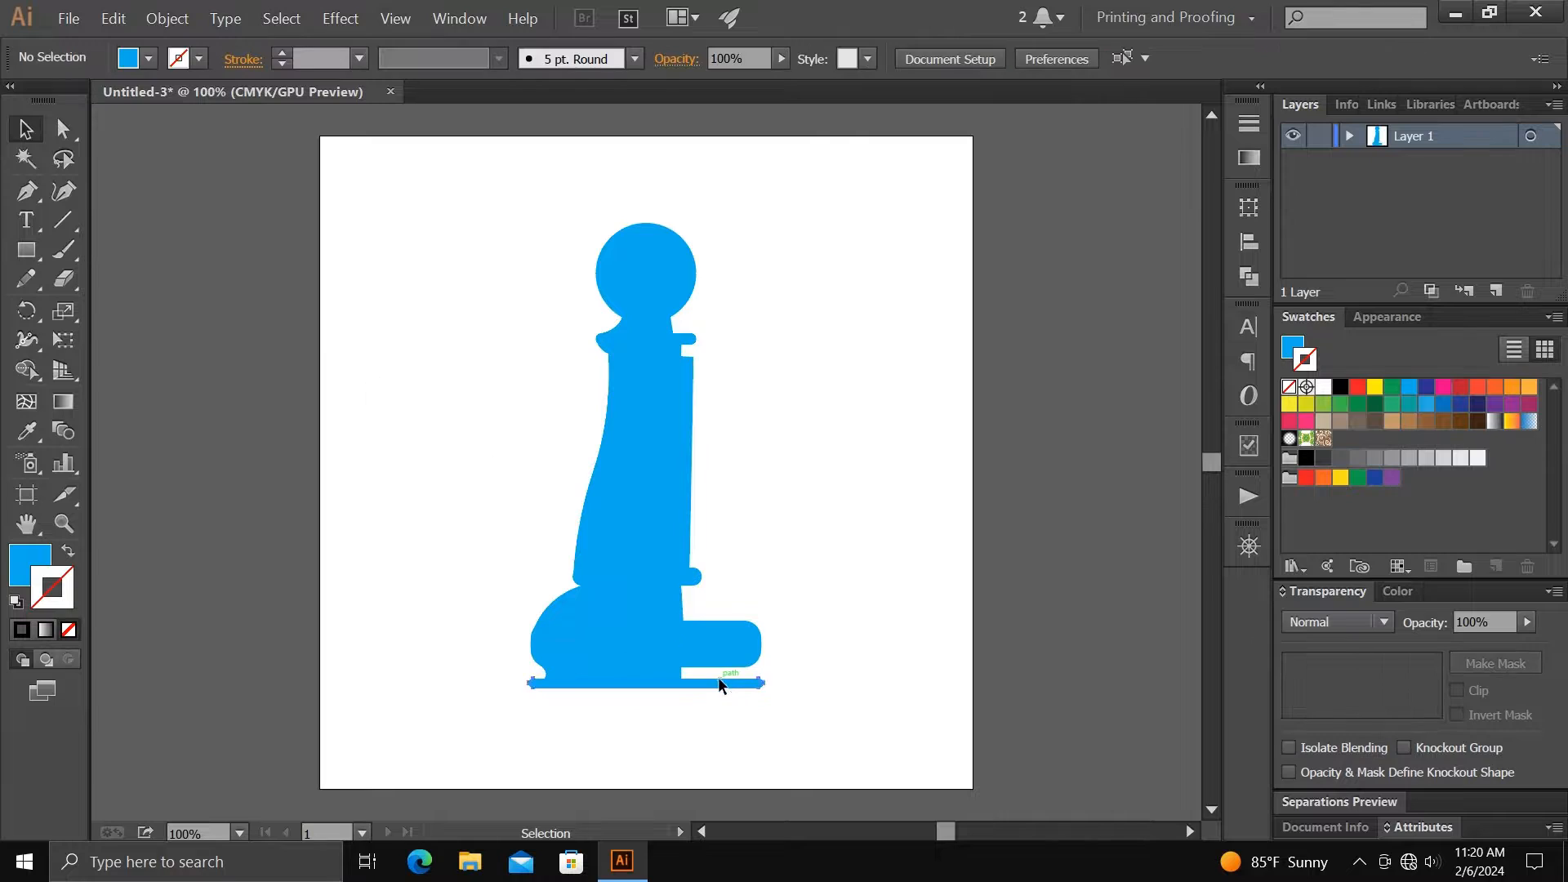
Narrow the thin bottom bar slightly, equally from both ends
click(719, 679)
drag(763, 682, 757, 681)
click(848, 614)
Shift the body's upper-left corner slightly inward with the Curvature tool
click(627, 406)
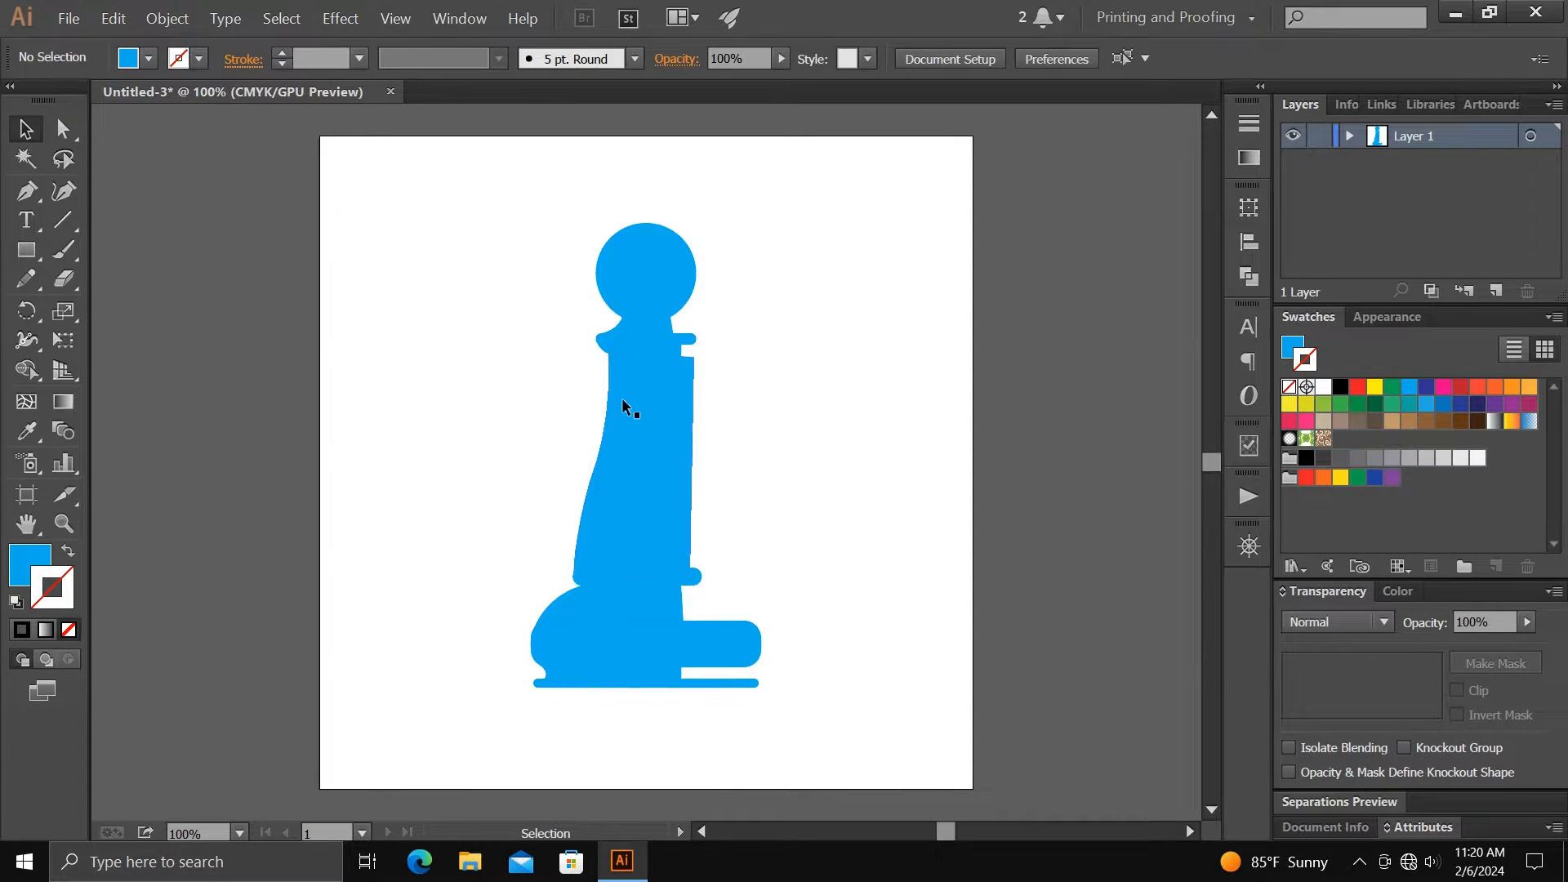
click(63, 191)
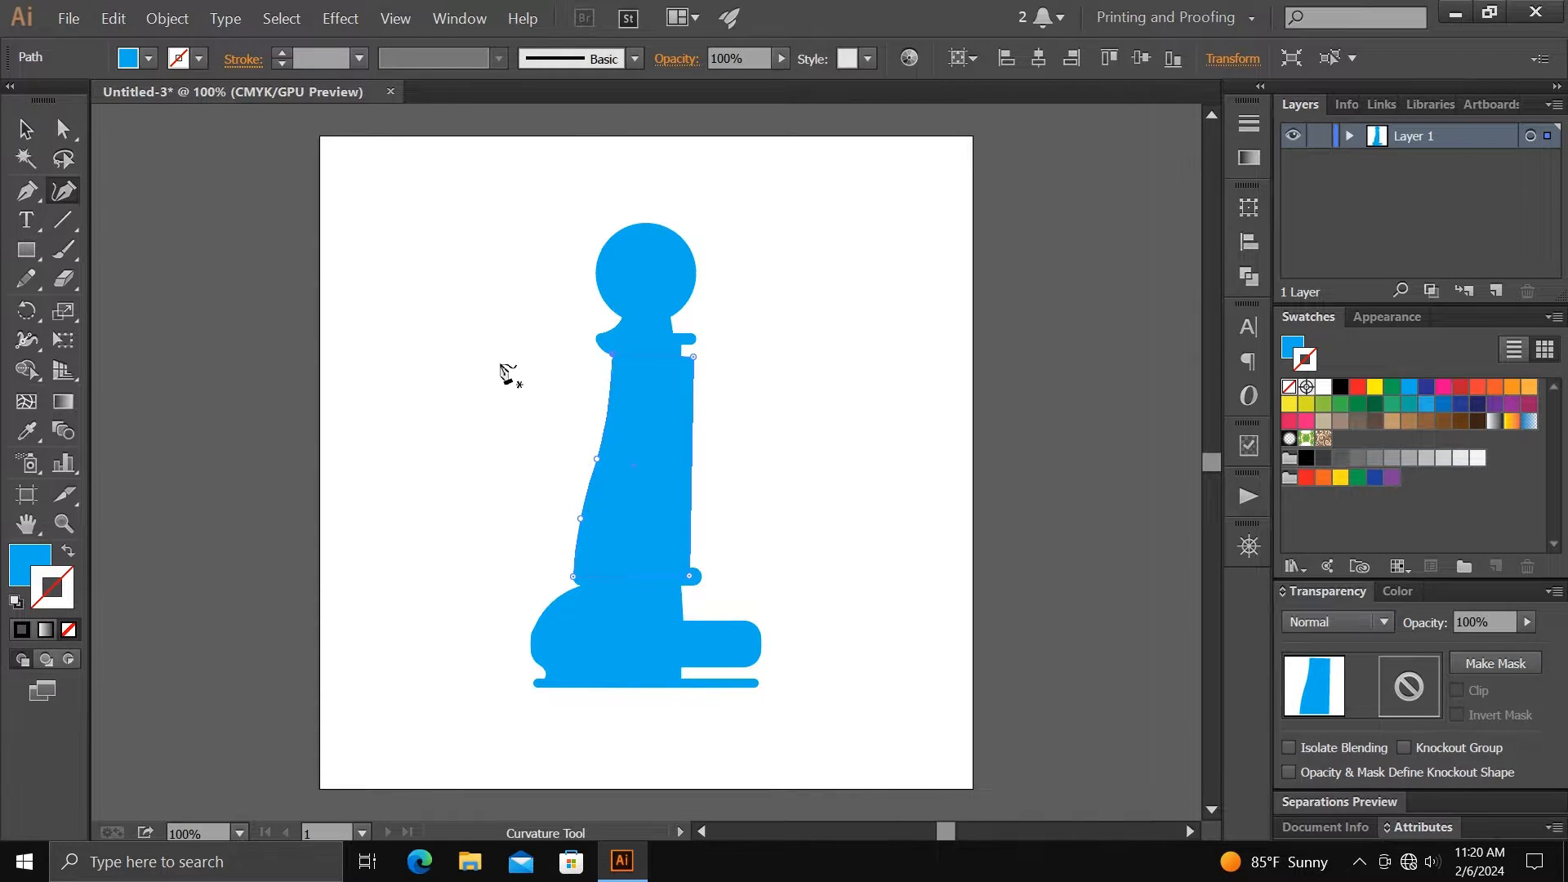
click(43, 131)
click(497, 474)
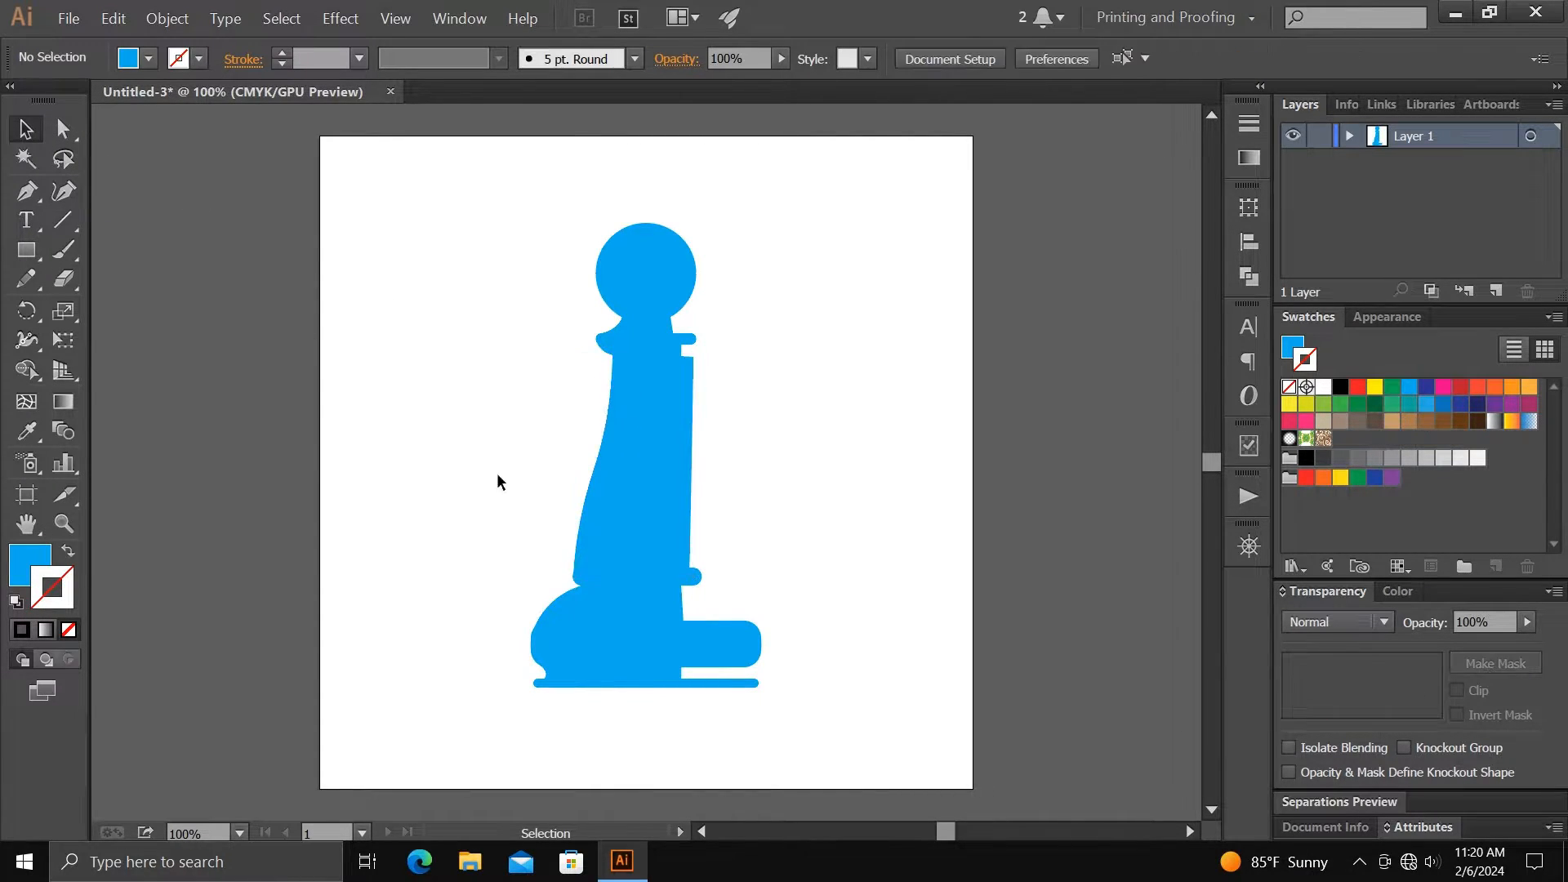
Draw a straight vertical line taller than the chess piece and center it horizontally on the artboard
click(63, 190)
click(65, 220)
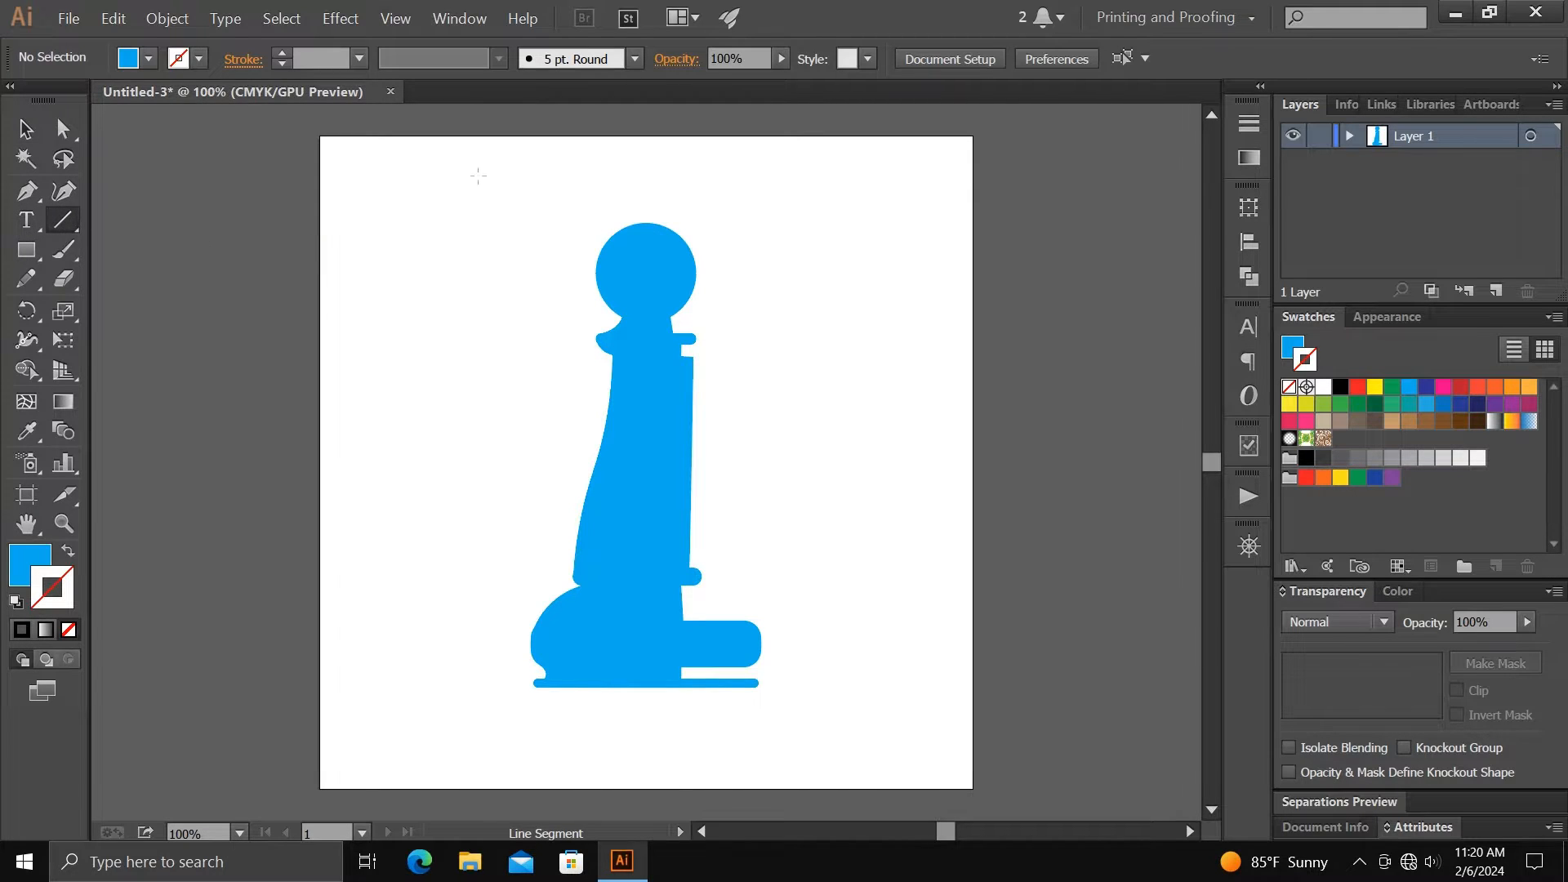
drag(474, 174, 468, 722)
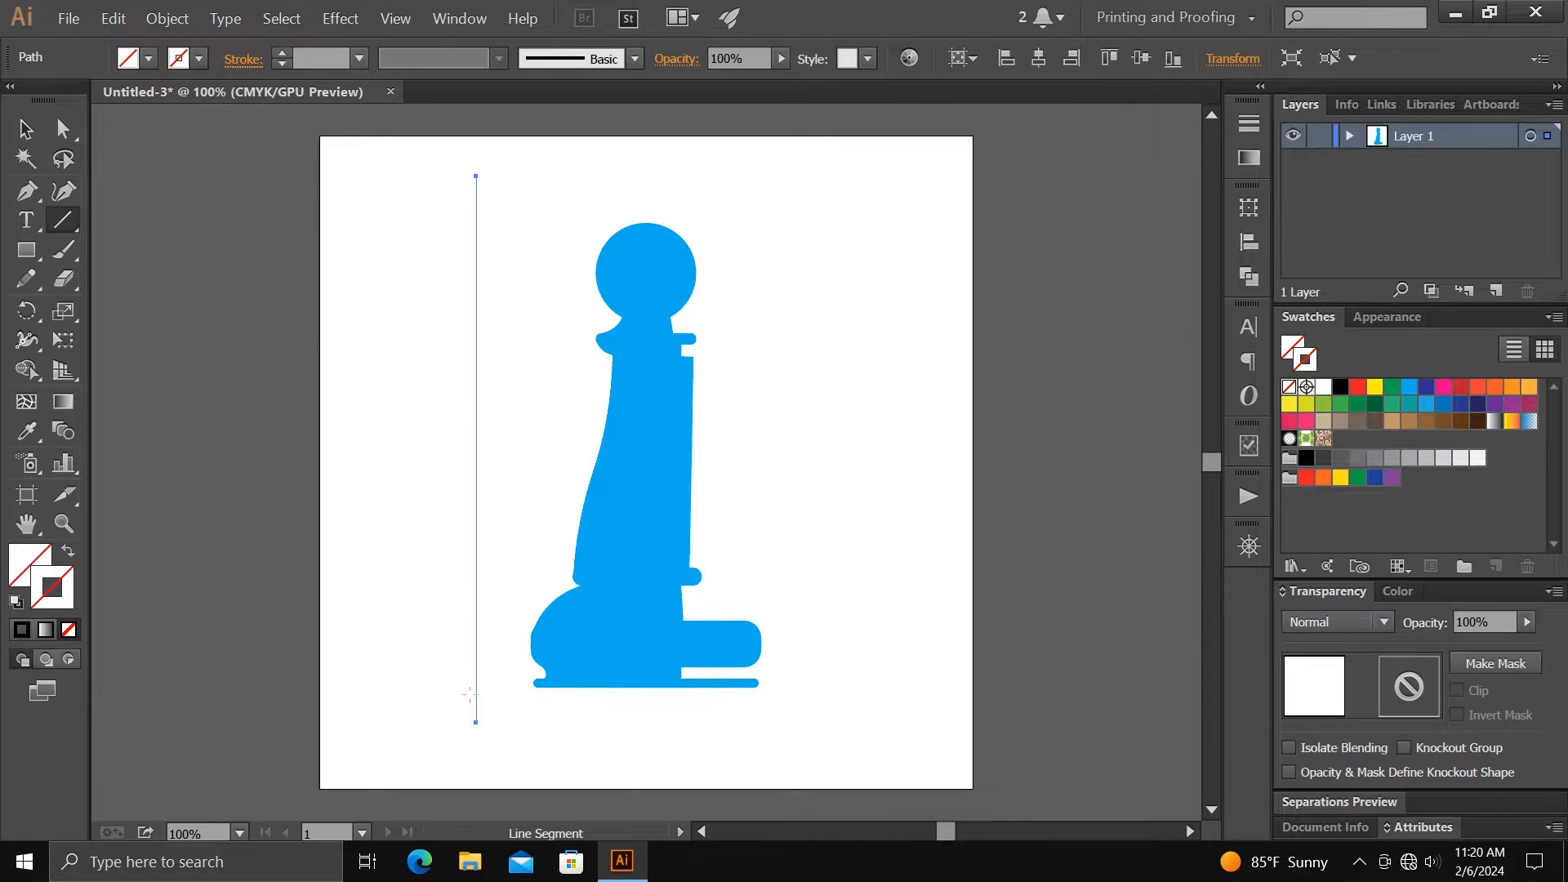
click(34, 125)
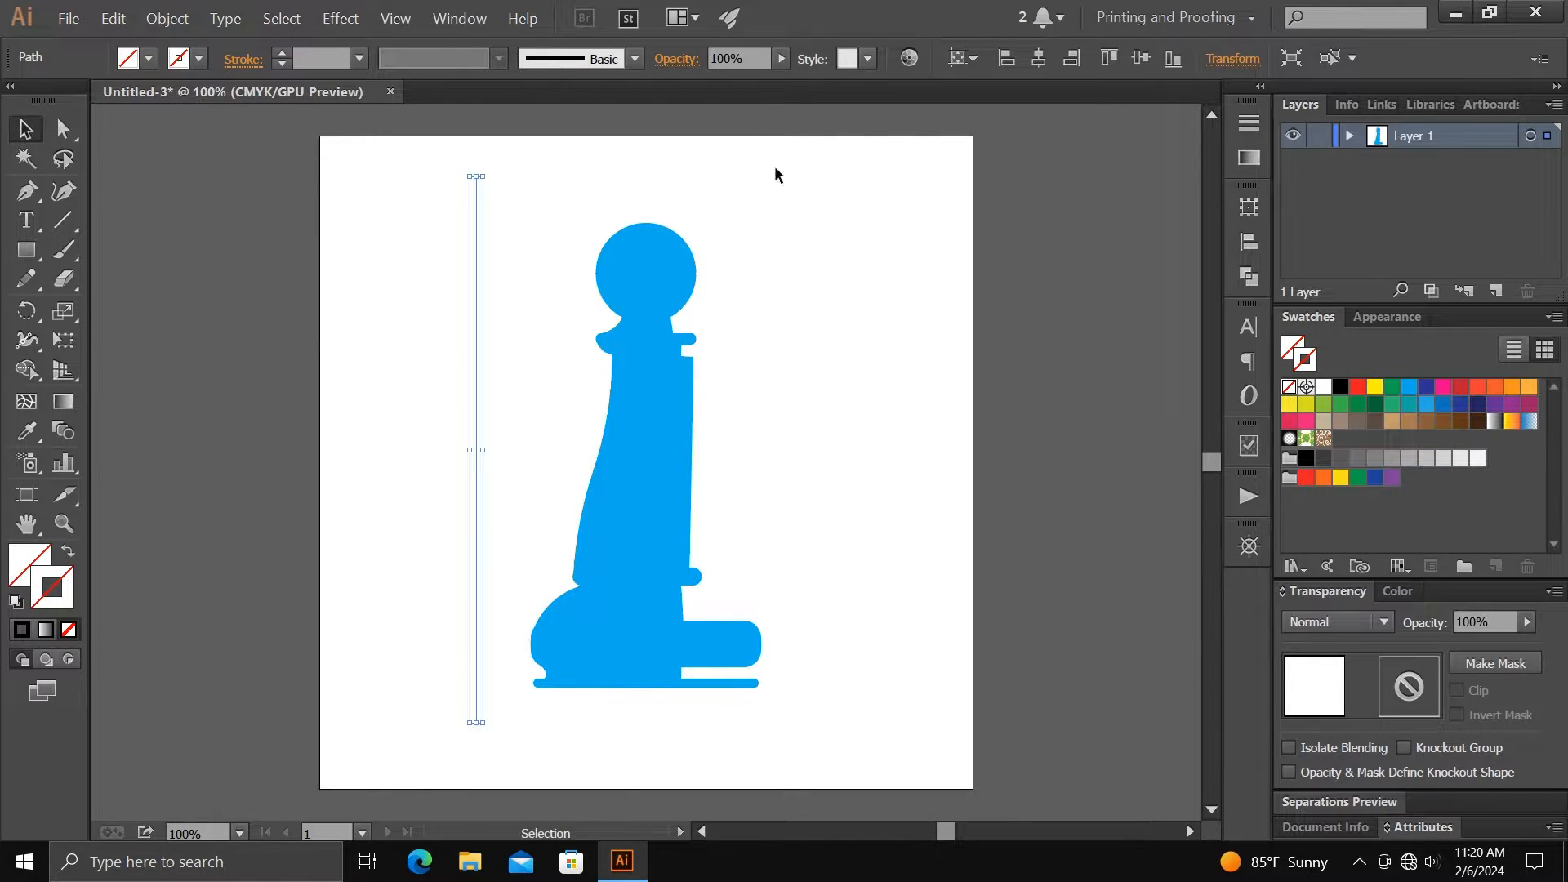
click(1041, 67)
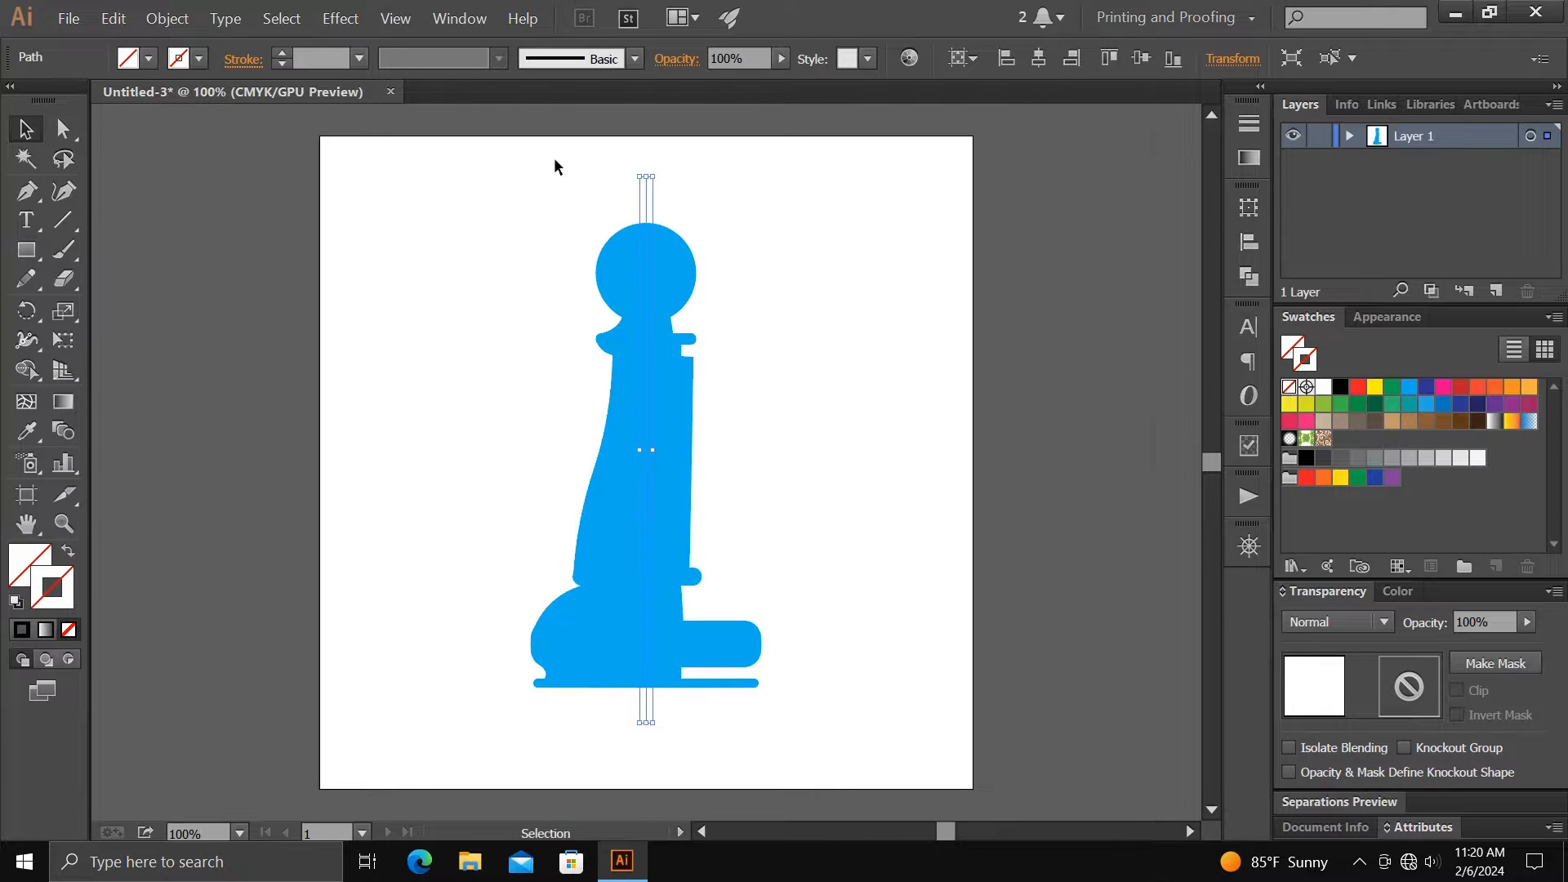
Select the piece with the center line and remove everything right of the line with the Shape Builder tool
drag(553, 167, 733, 737)
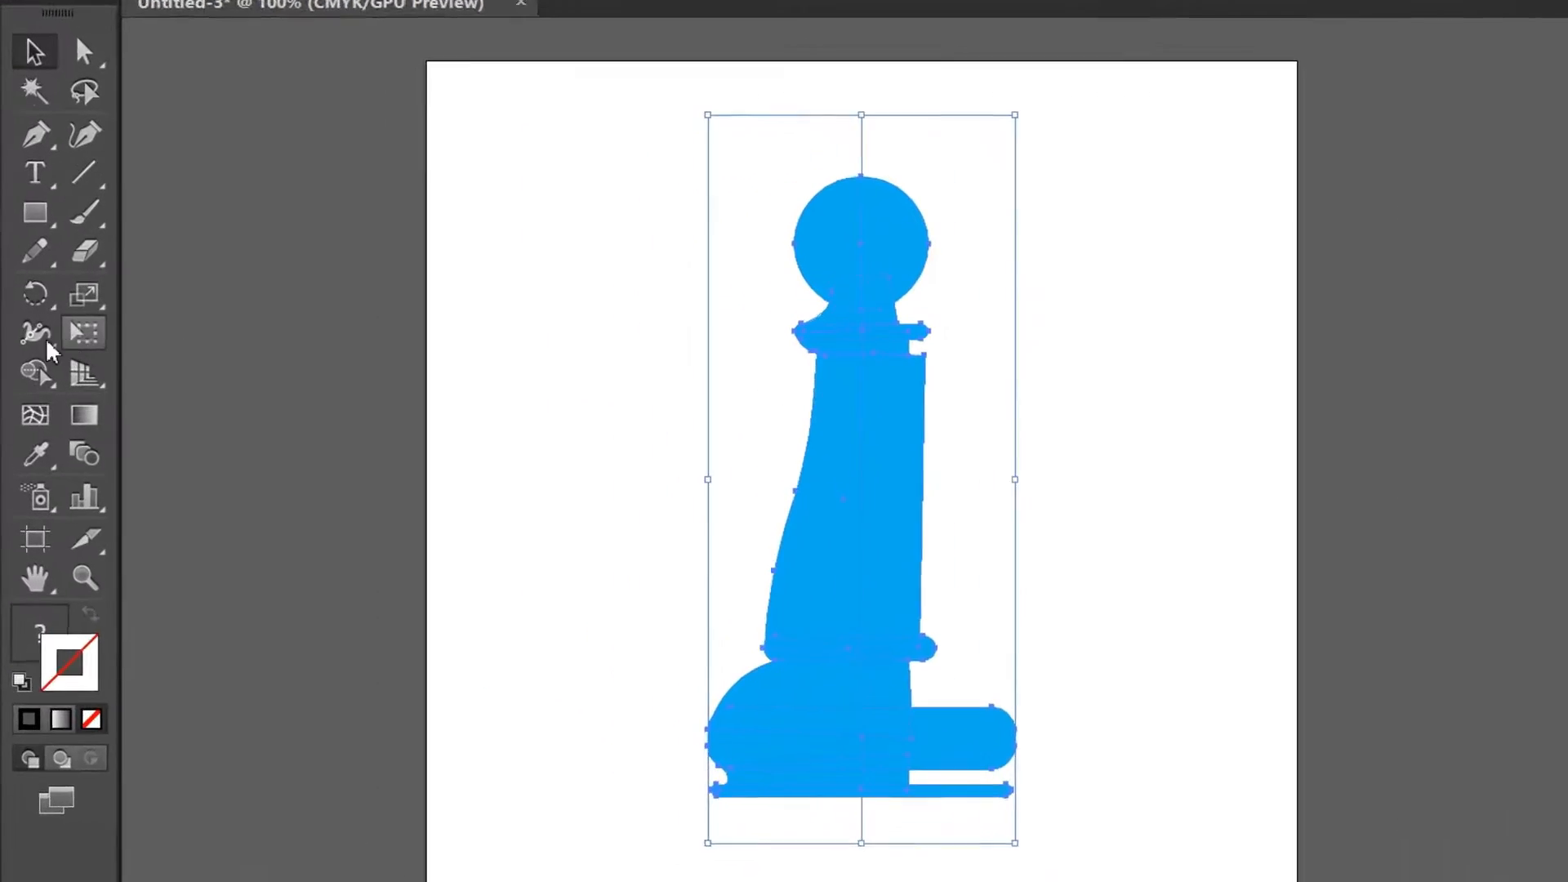
click(36, 374)
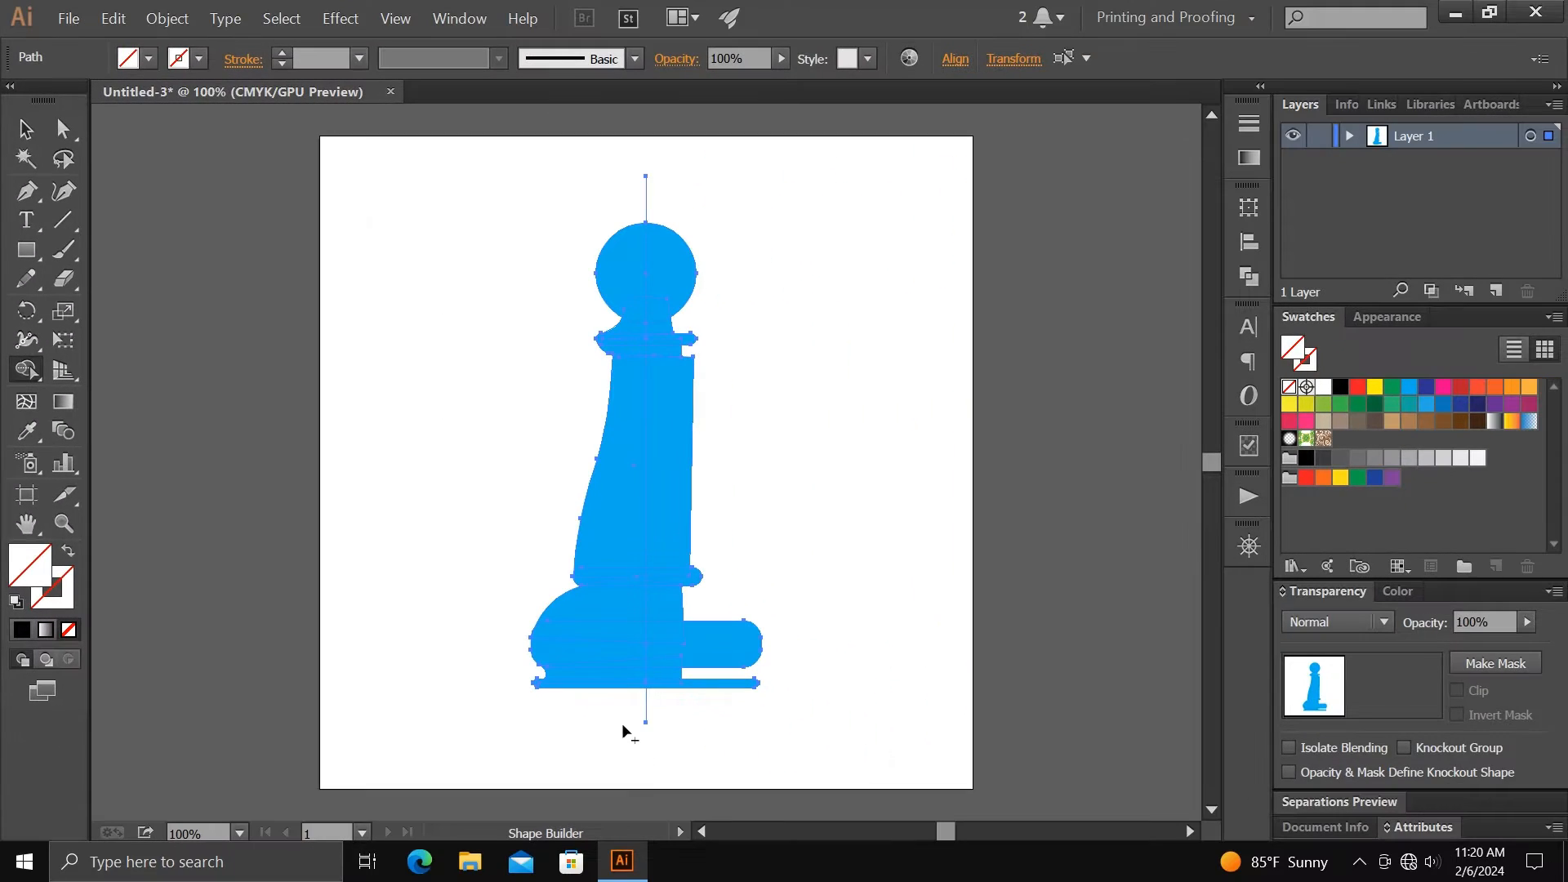
drag(667, 706, 690, 539)
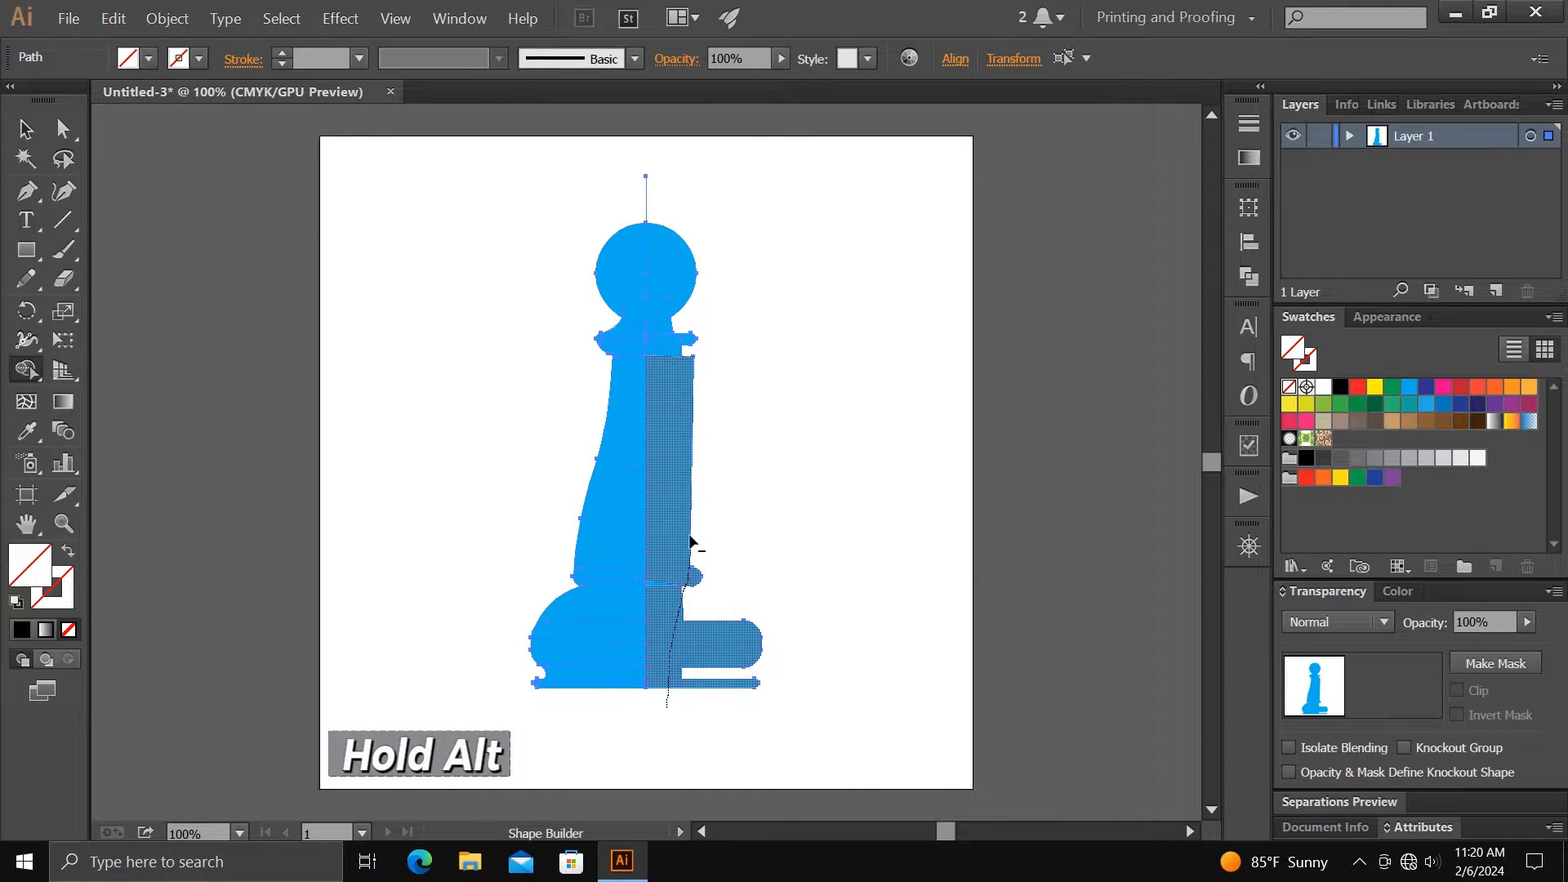
mouse_move(669, 353)
mouse_down()
mouse_move(674, 245)
mouse_move(676, 258)
mouse_up()
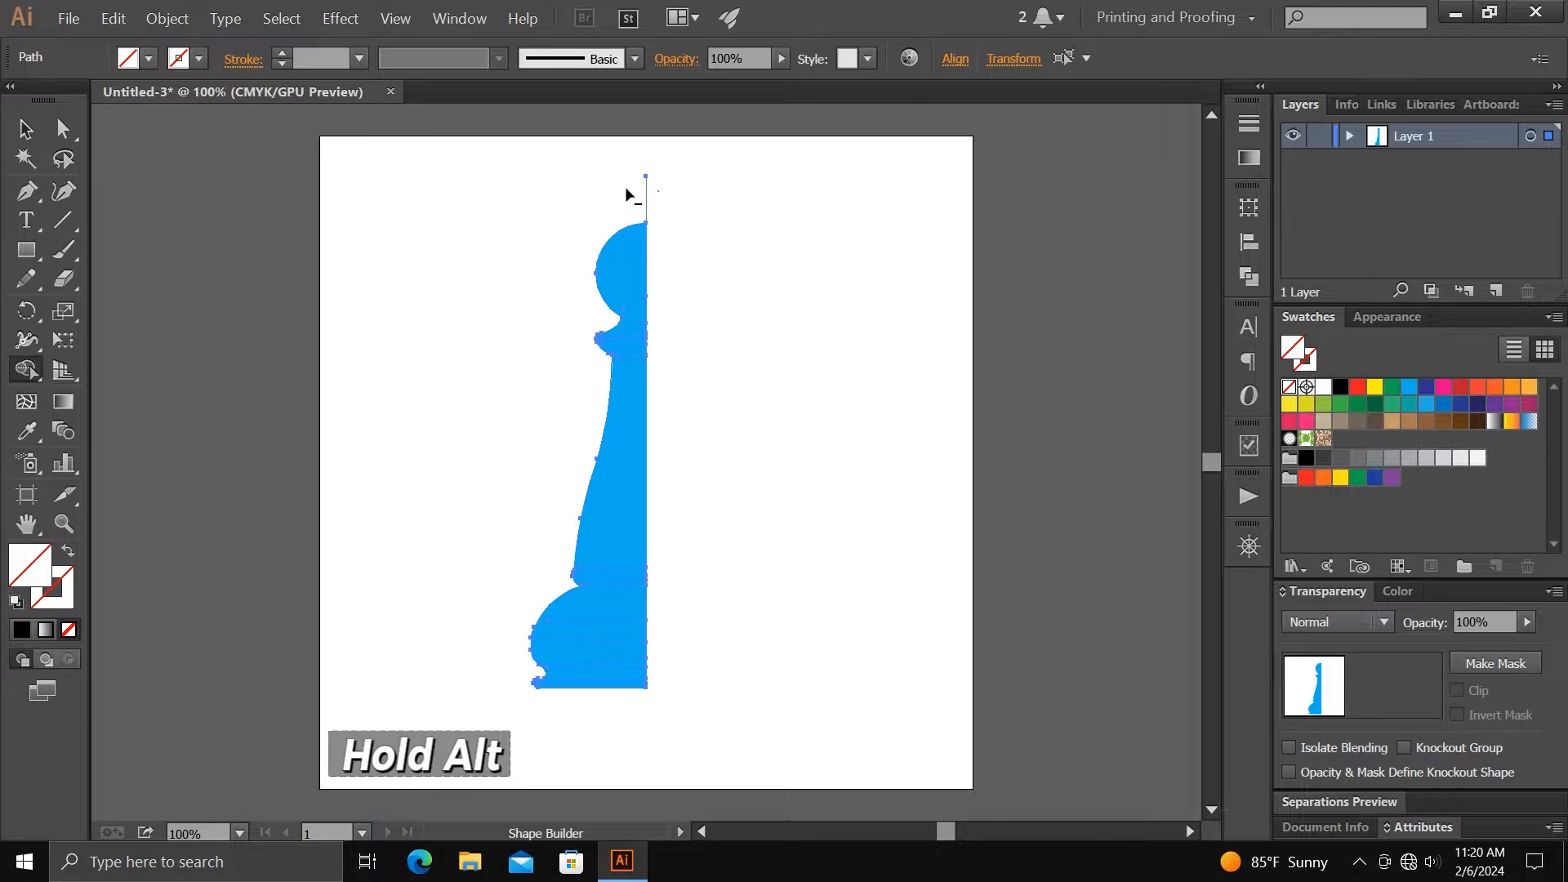
Set the fill to blue and merge all remaining left-half regions into one shape with the Shape Builder tool
click(1409, 388)
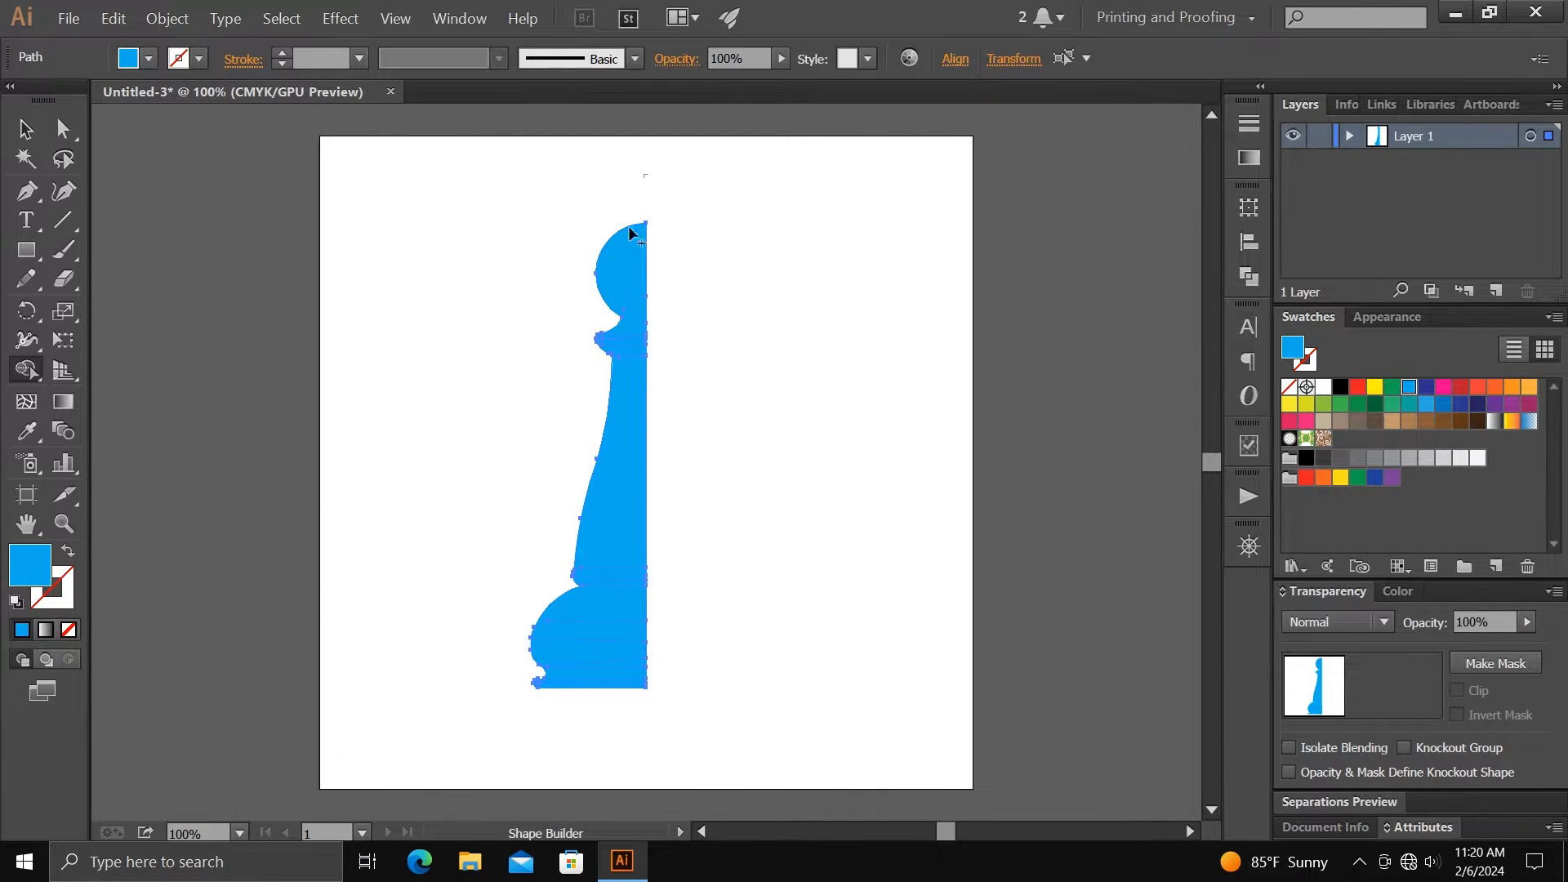
mouse_move(629, 226)
mouse_down()
mouse_move(642, 302)
mouse_move(632, 331)
mouse_move(601, 338)
mouse_move(632, 351)
mouse_move(609, 628)
mouse_move(568, 644)
mouse_move(589, 684)
mouse_move(537, 684)
mouse_up()
drag(604, 319, 612, 360)
drag(579, 576, 583, 558)
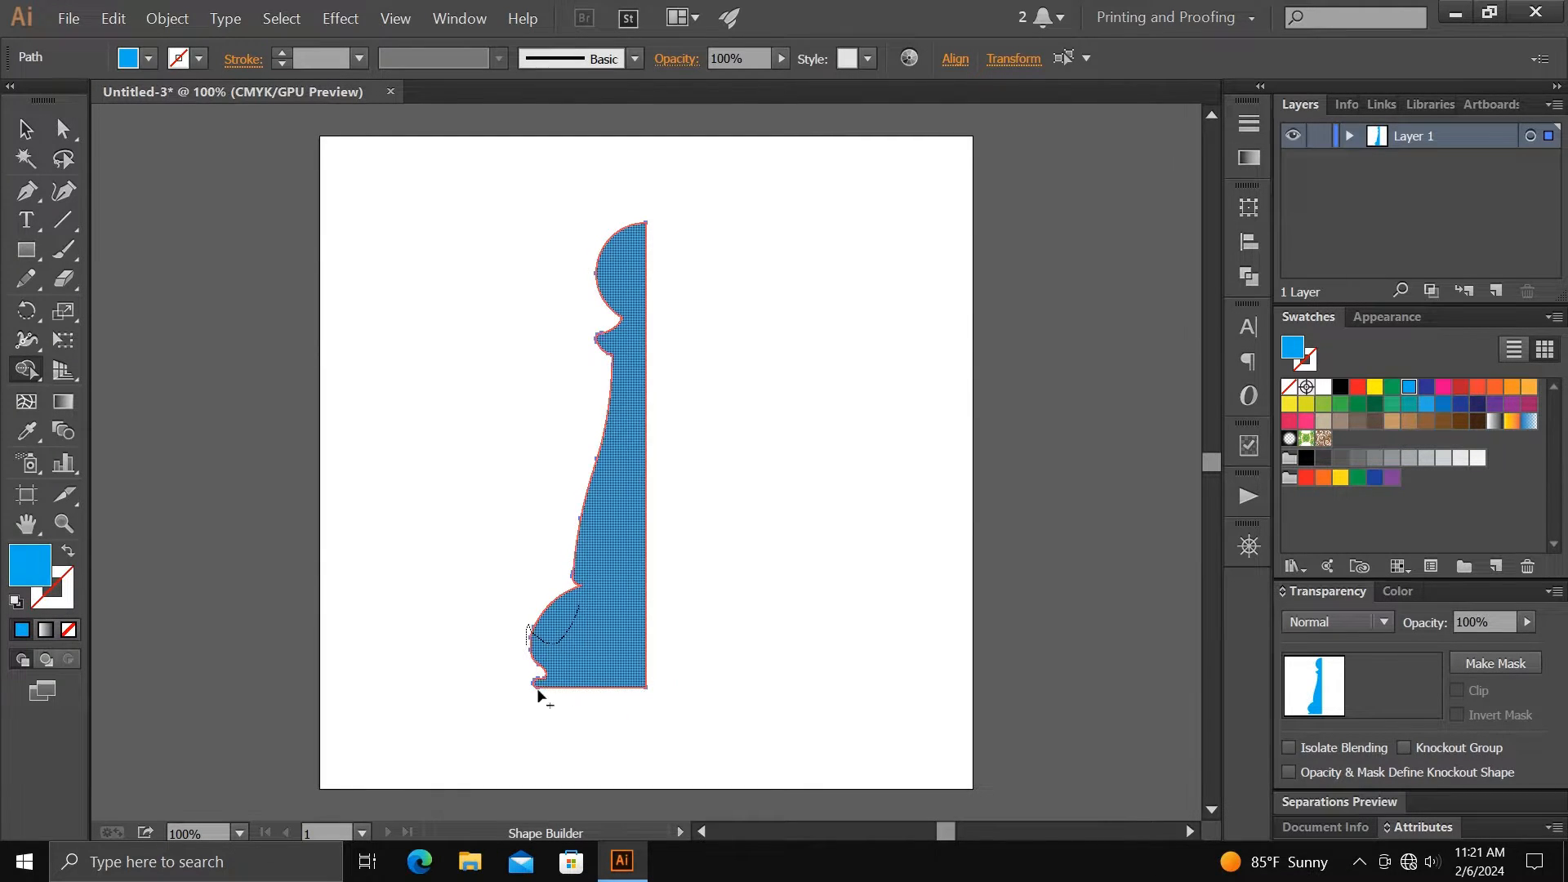
drag(539, 696, 542, 648)
drag(639, 229, 641, 401)
click(25, 131)
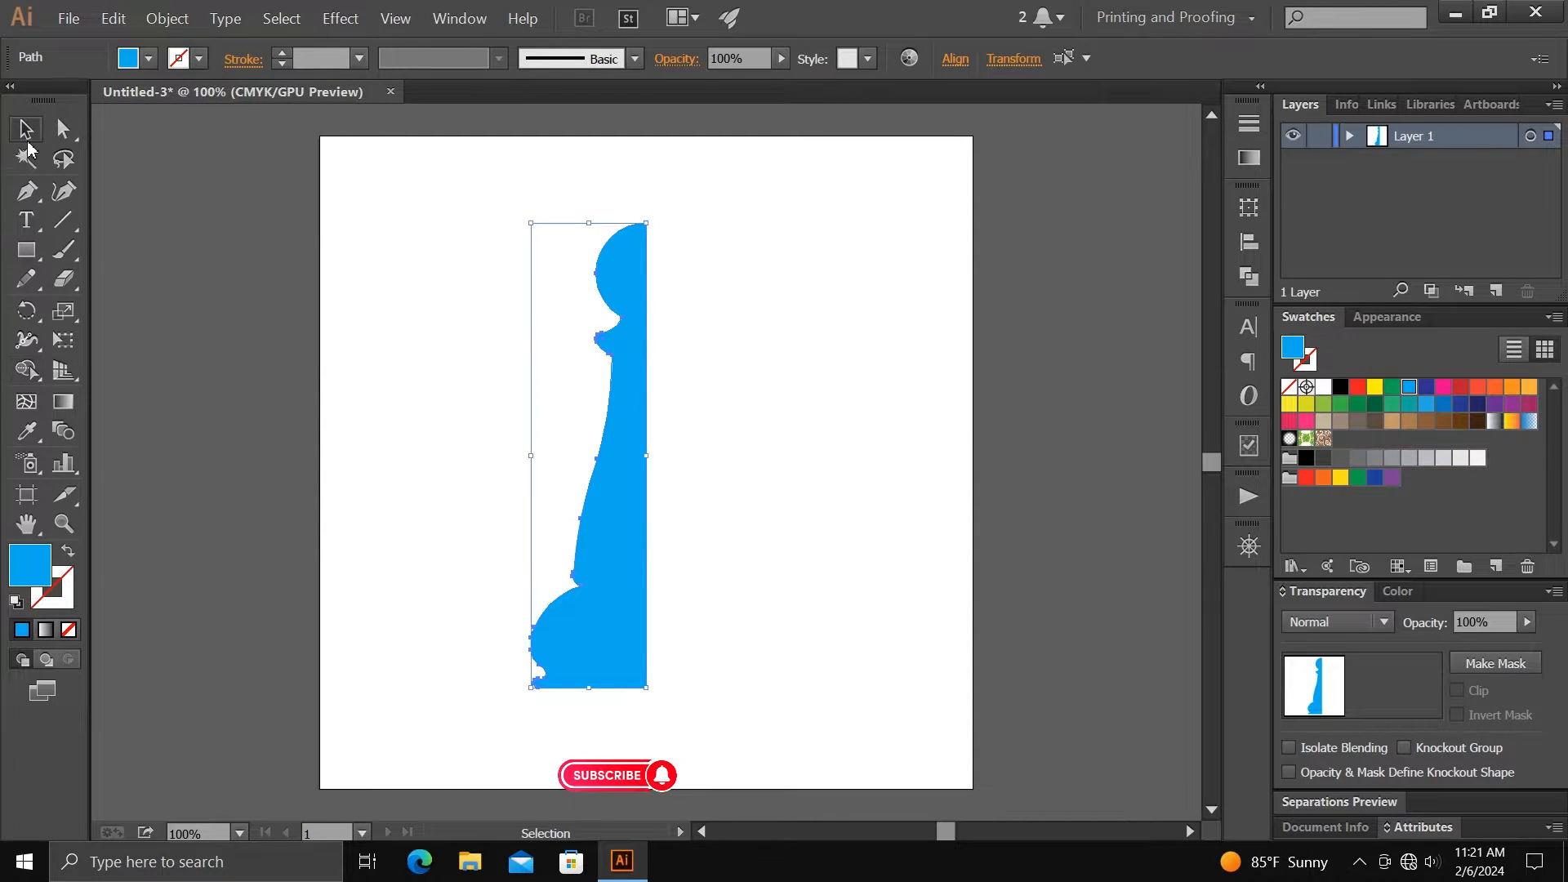
click(494, 488)
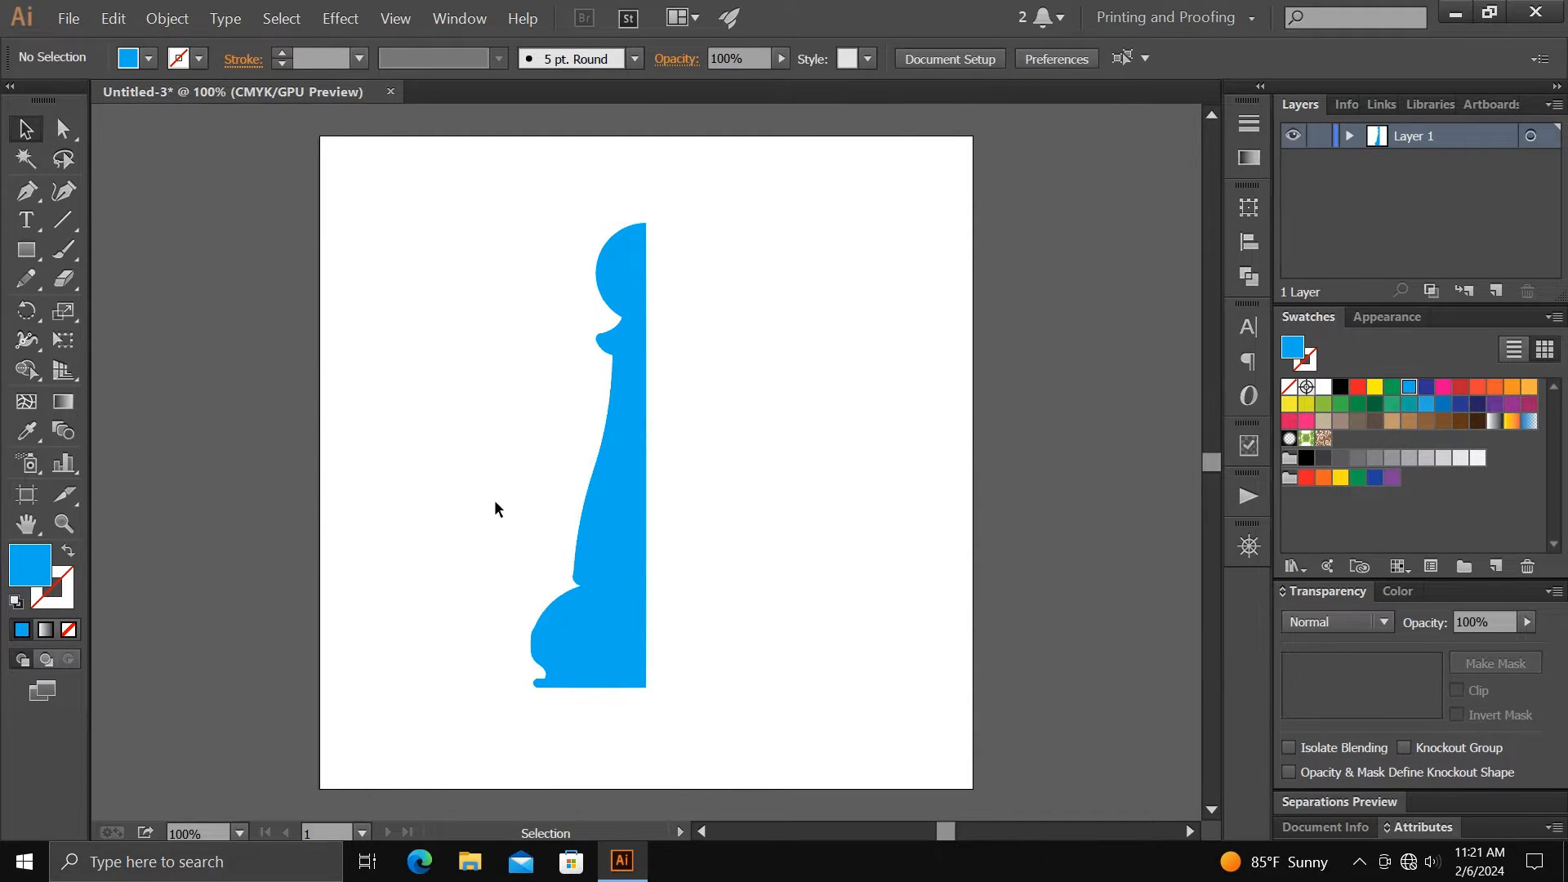
Move the half profile left and apply a previewed 3D Revolve from the Right Edge, rotated to -45°, -42° and 19°
drag(615, 491, 477, 485)
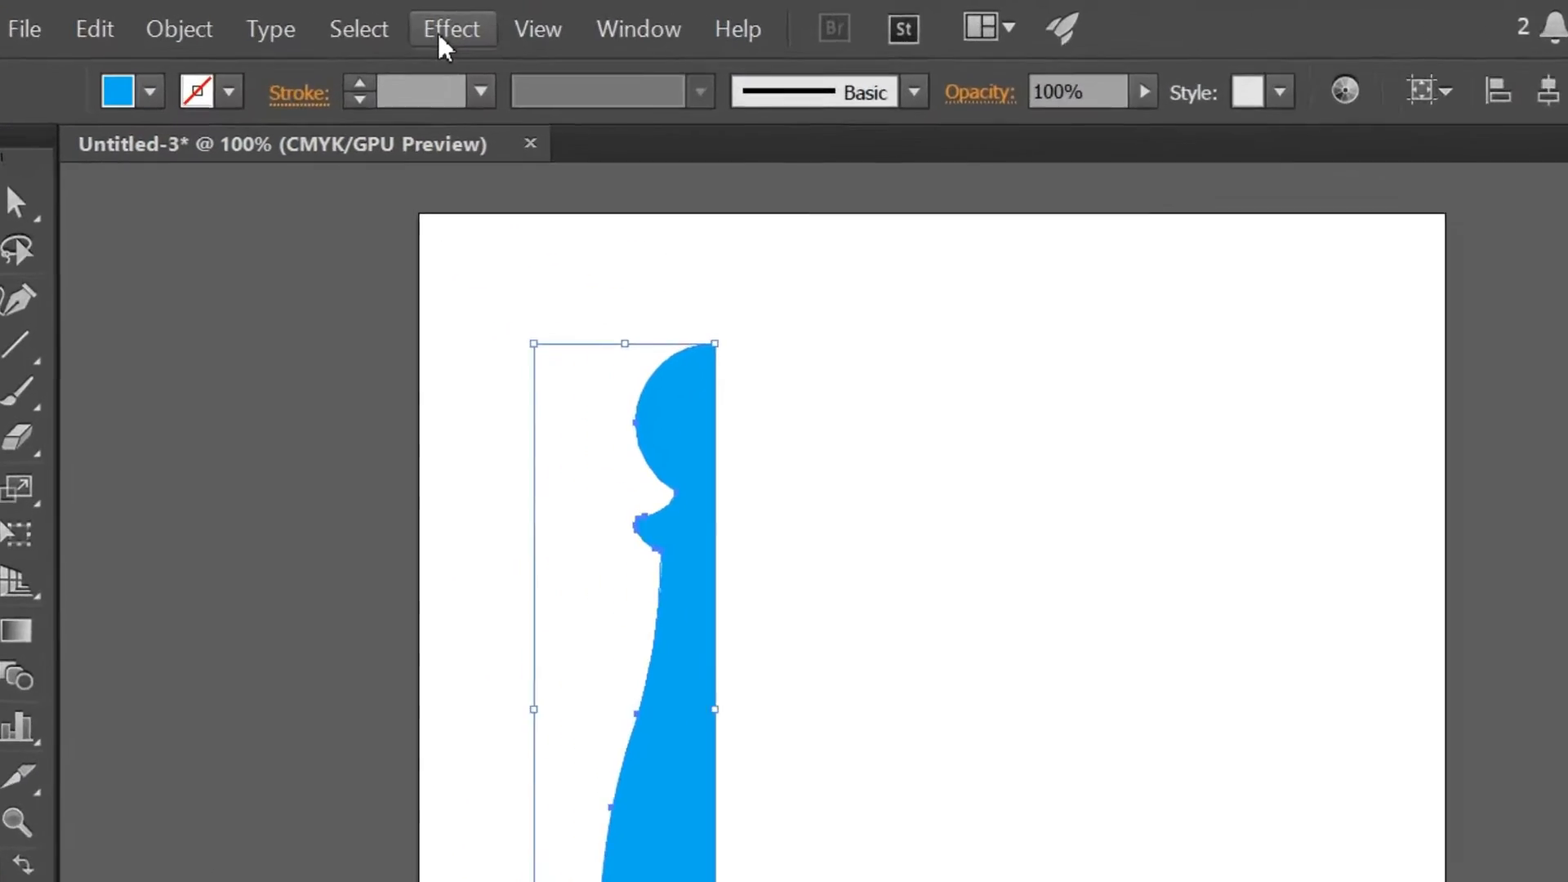
click(335, 19)
mouse_move(631, 297)
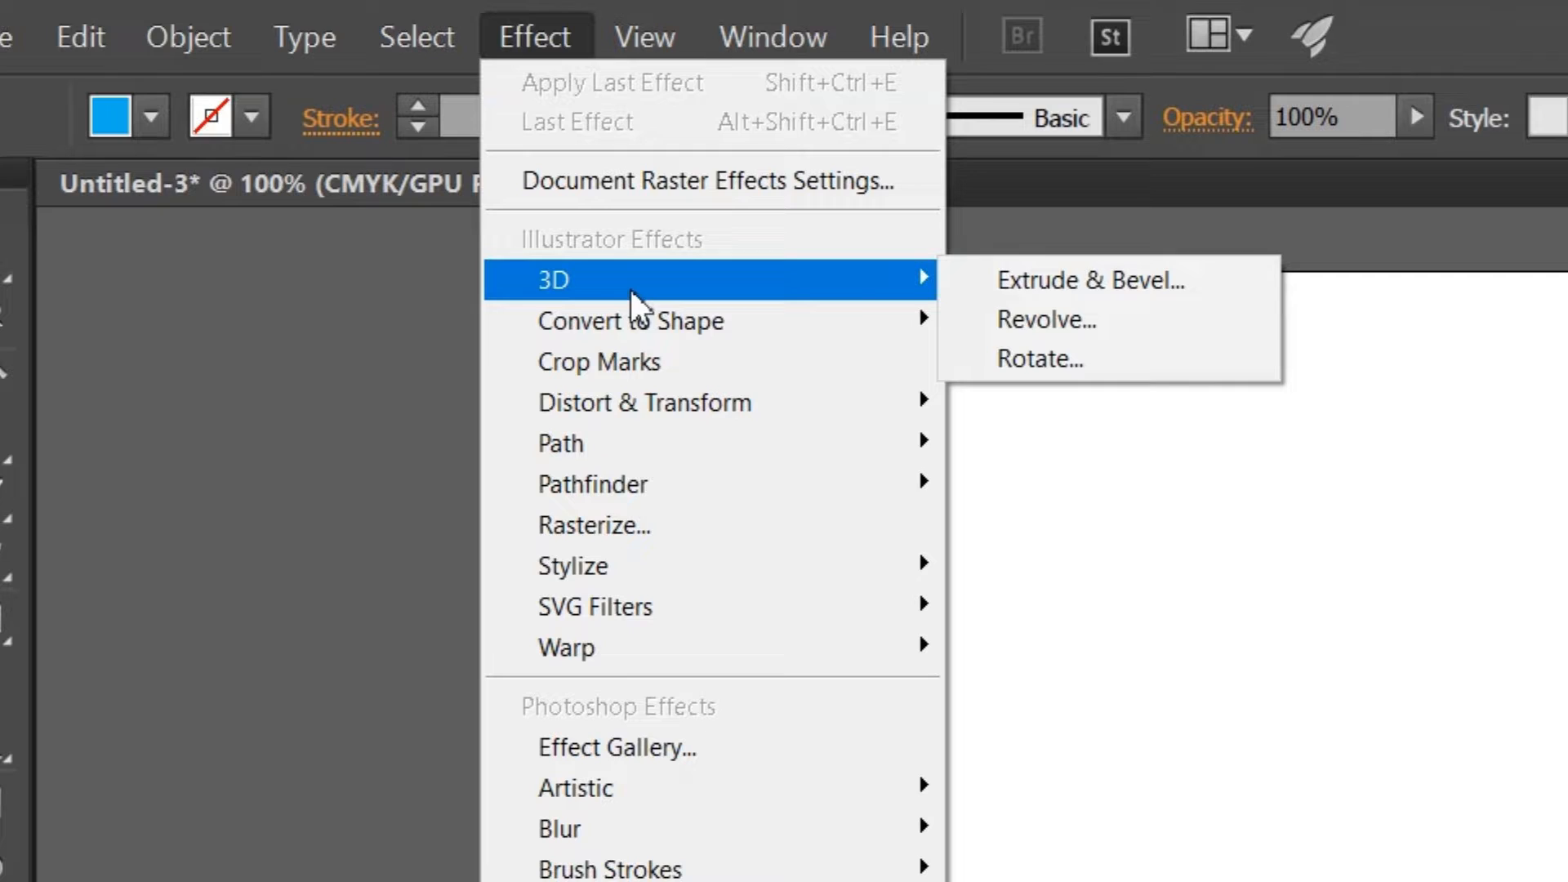
click(1060, 318)
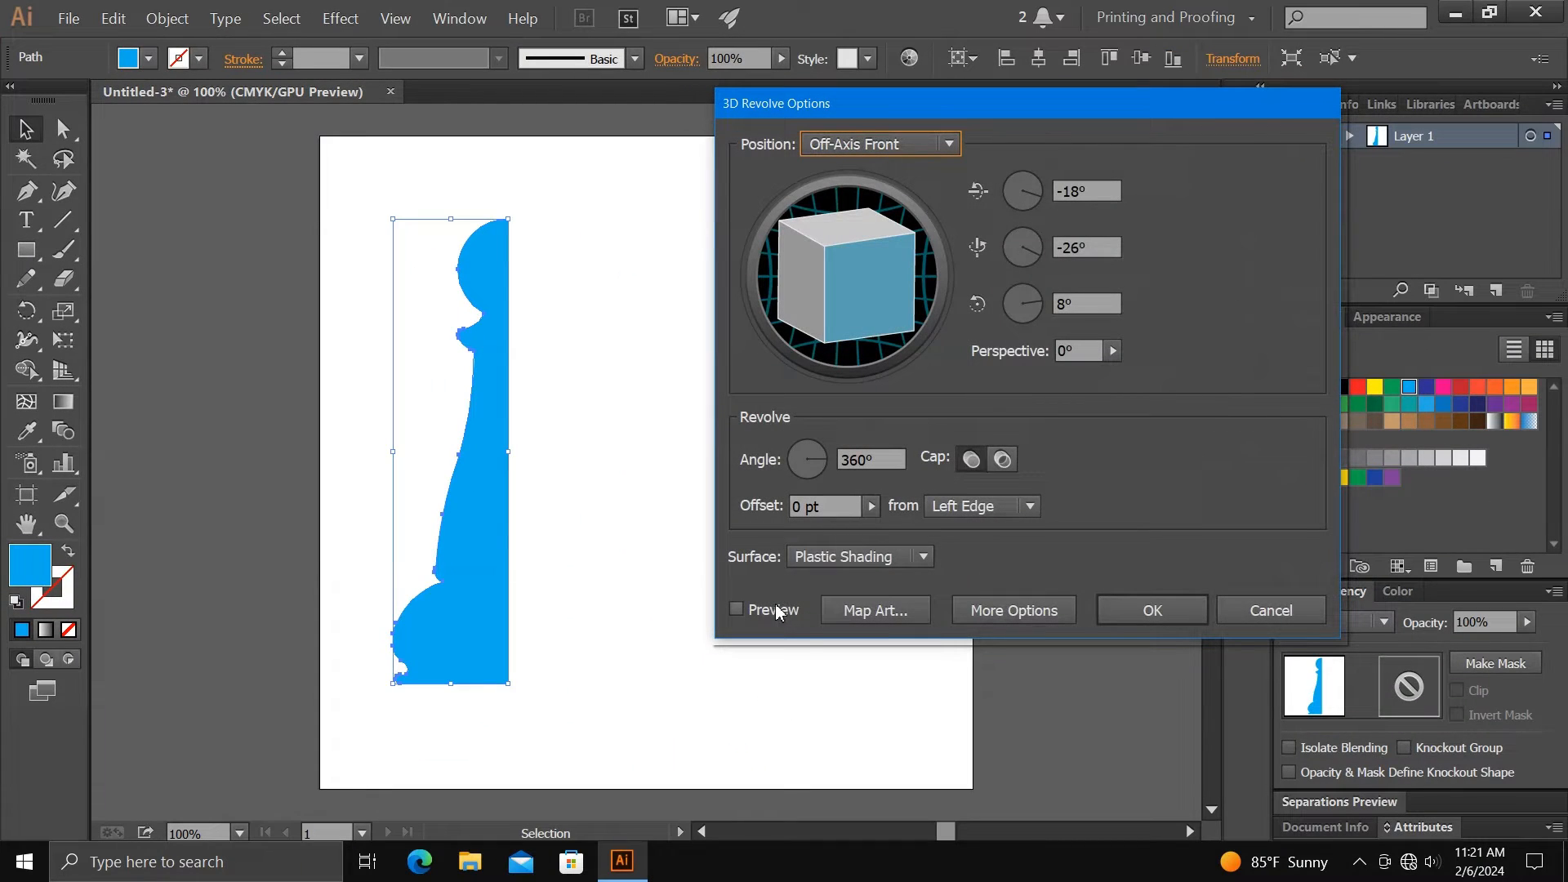
click(774, 611)
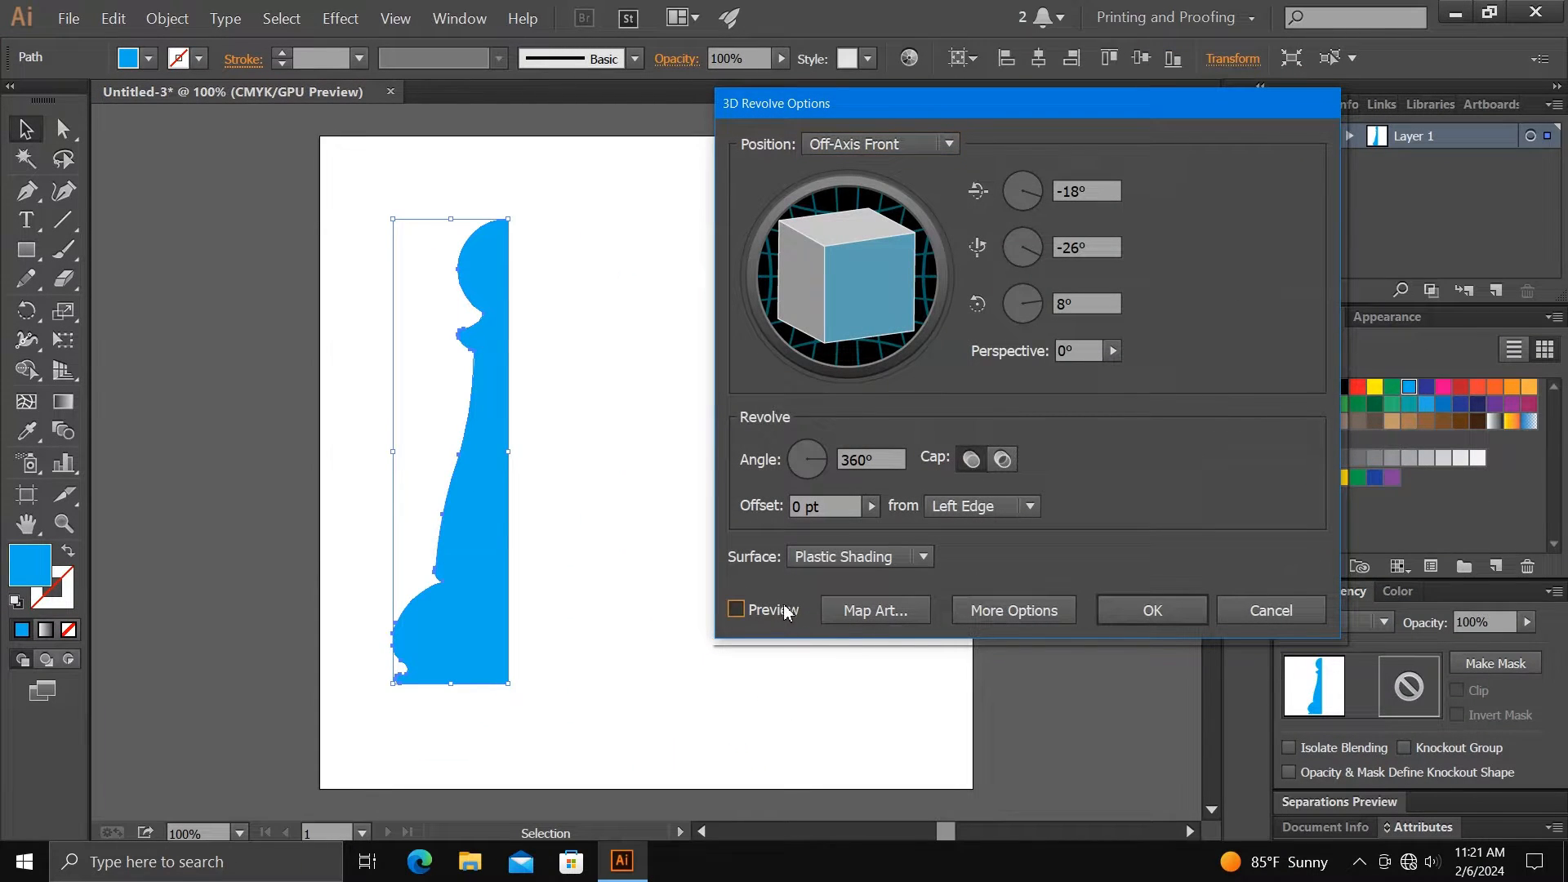
click(966, 505)
click(972, 562)
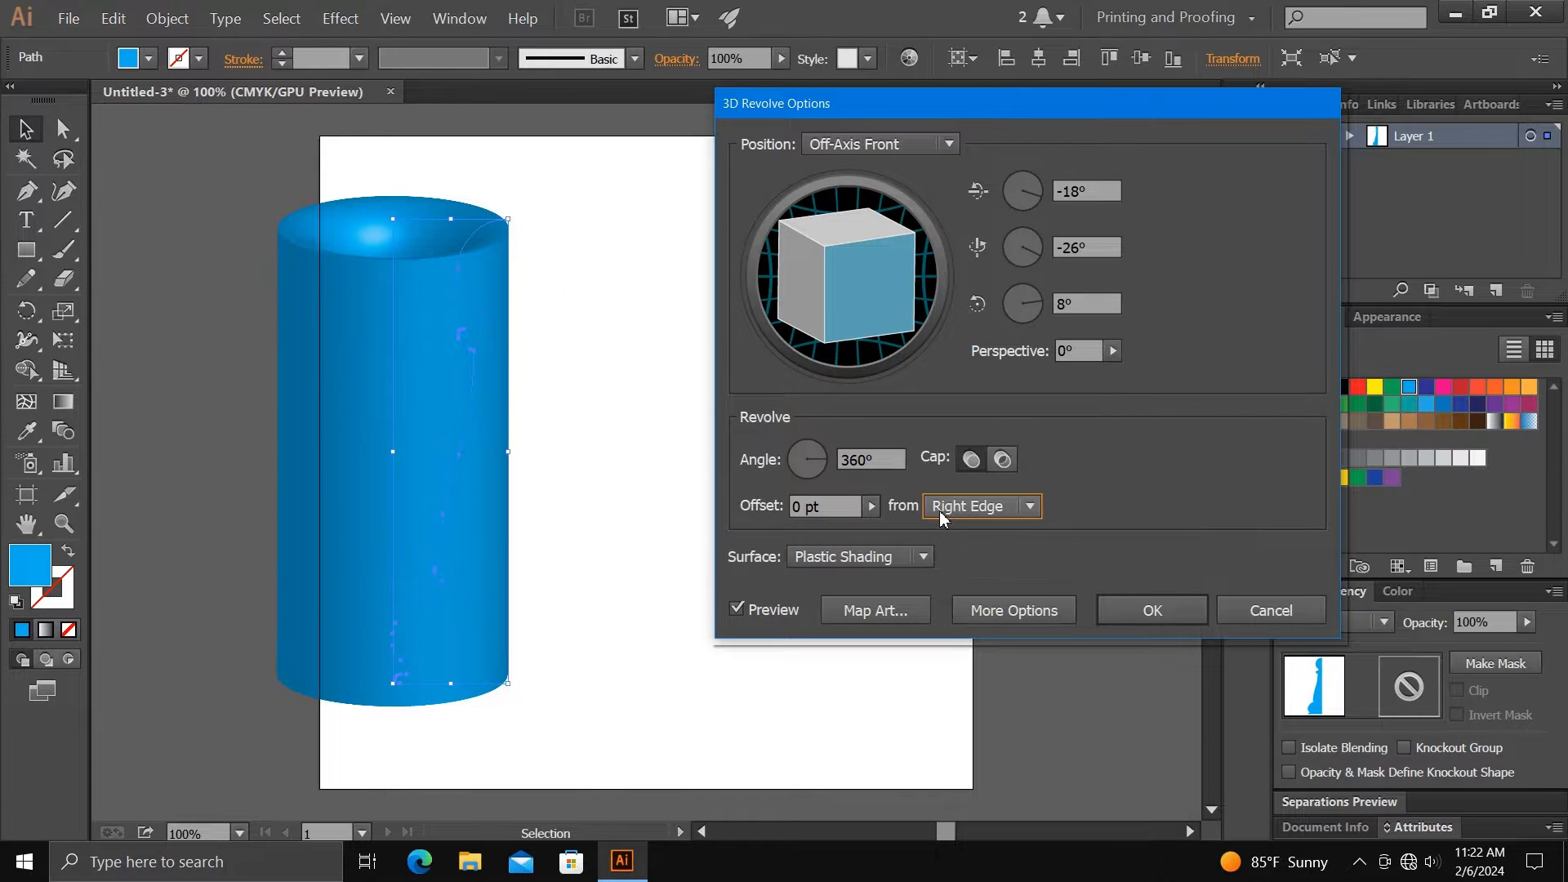
drag(841, 259, 866, 277)
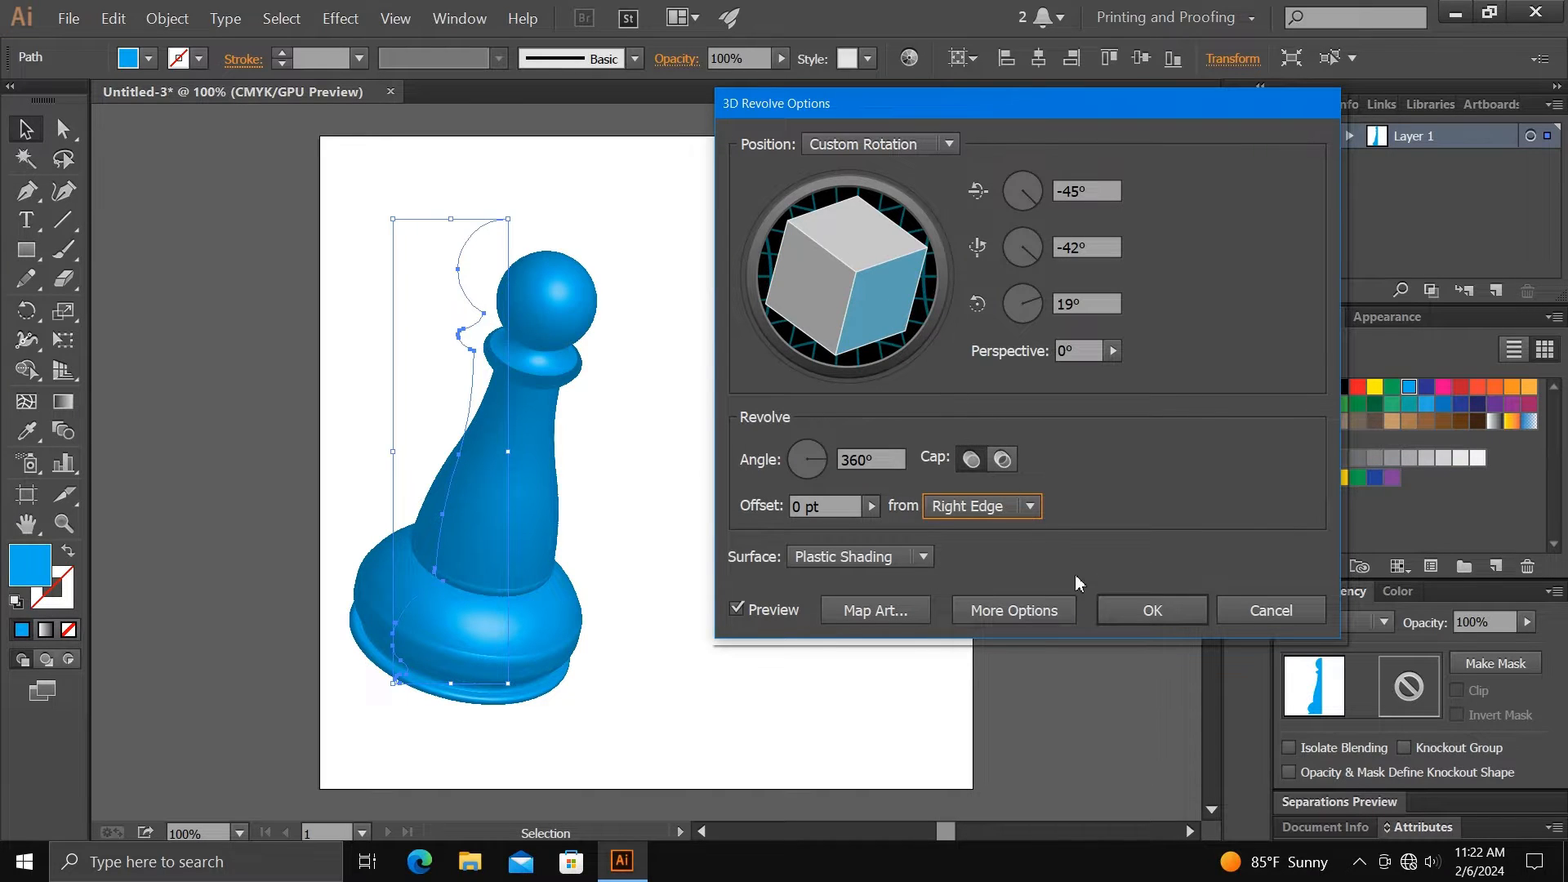
click(1152, 611)
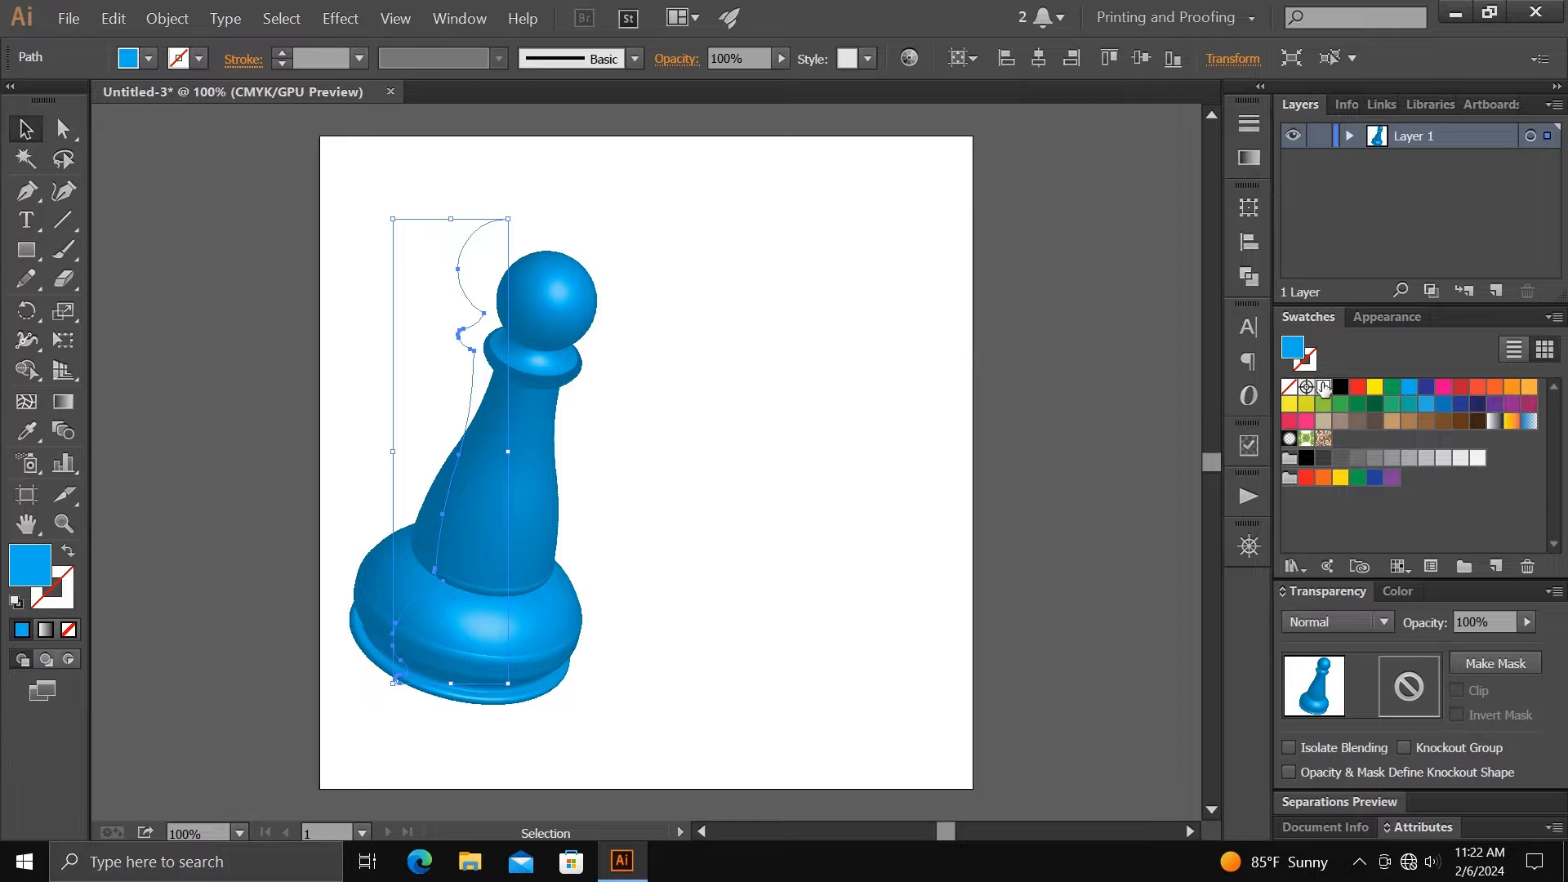
Fill the revolved pawn with white and expand its appearance
click(1323, 388)
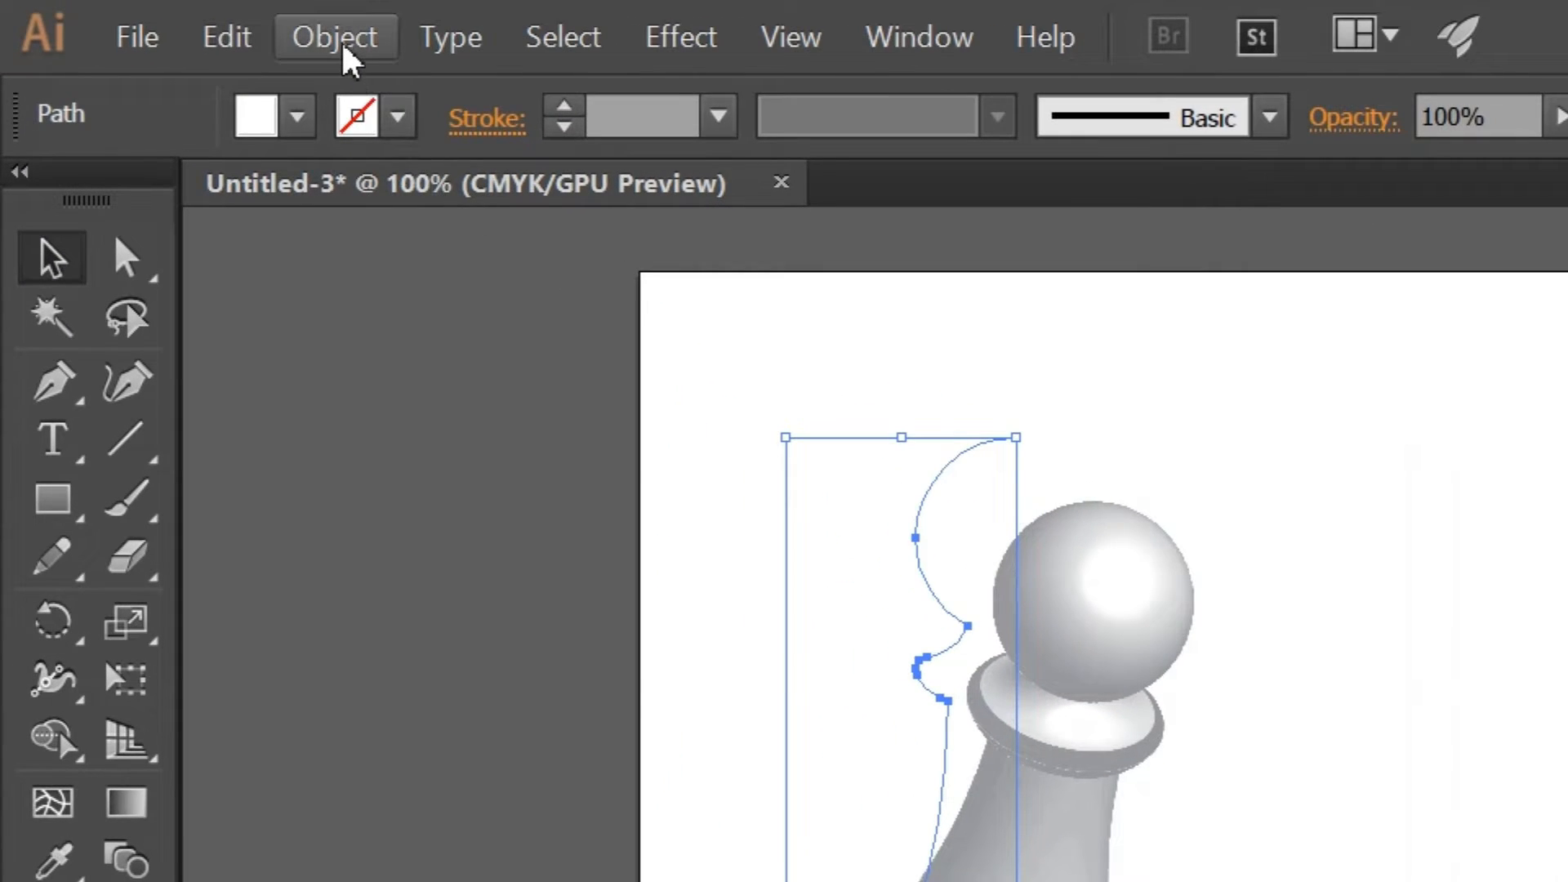
click(344, 45)
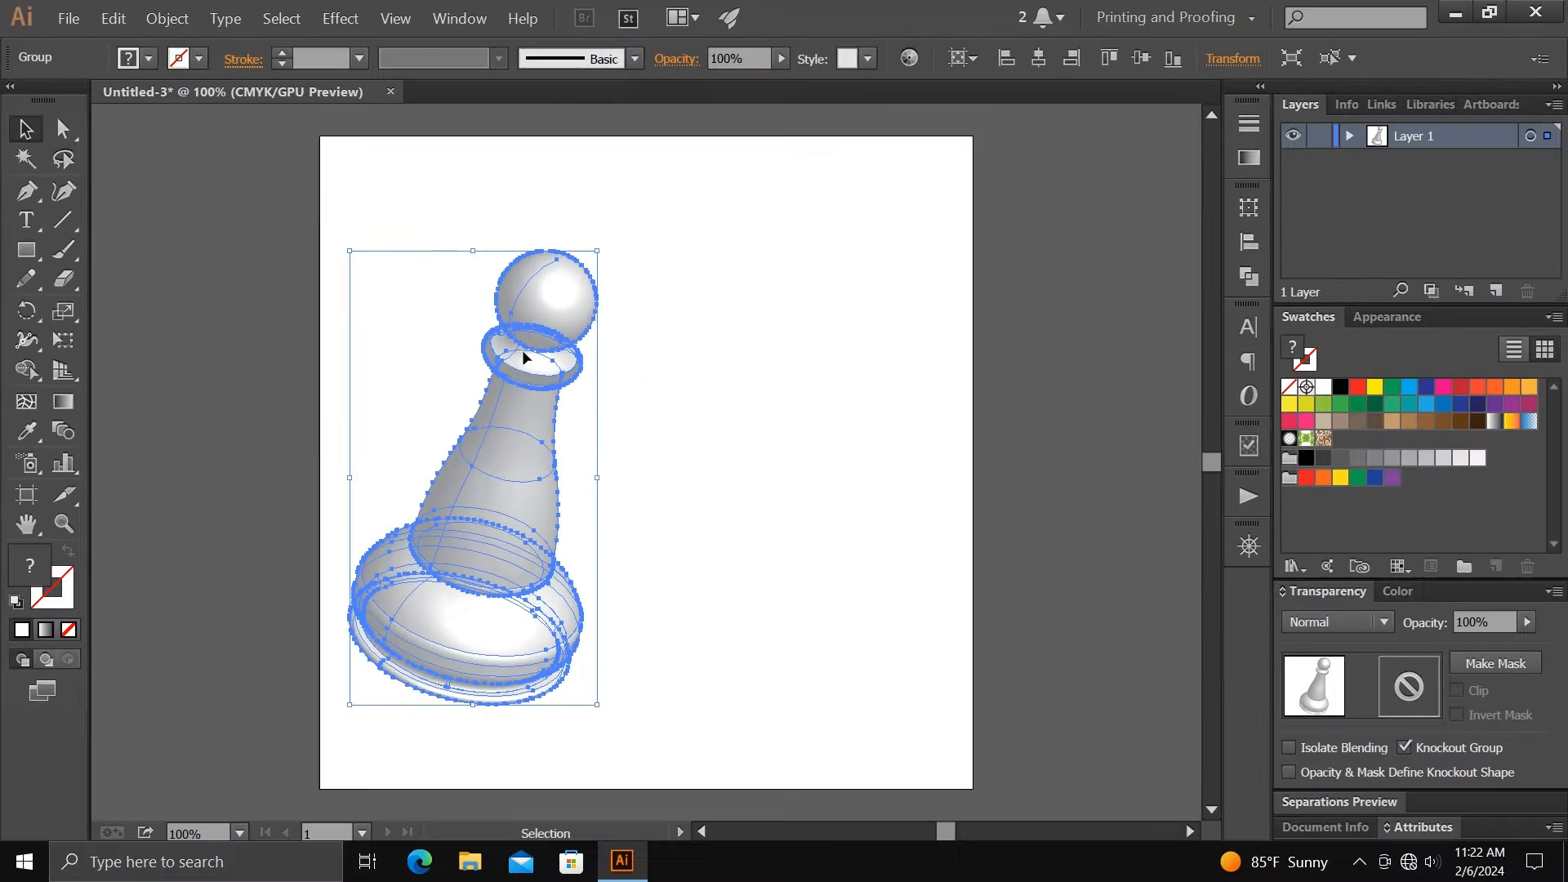
Delete the stray small path from Layer 1 and duplicate the pawn's group within the layer
click(1350, 137)
click(1529, 163)
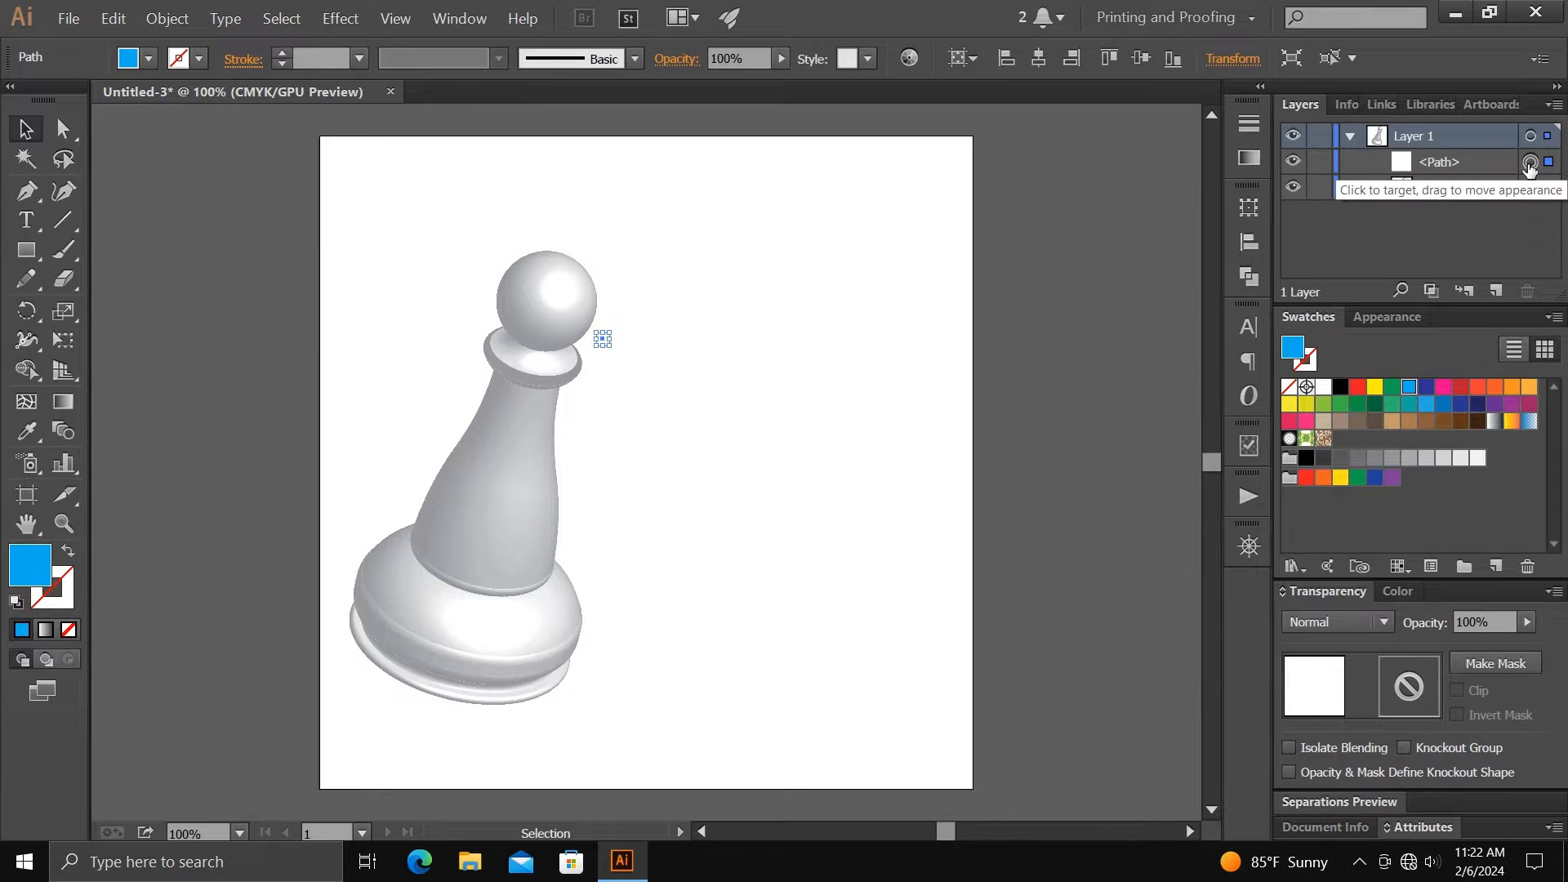
key(Delete)
click(1438, 163)
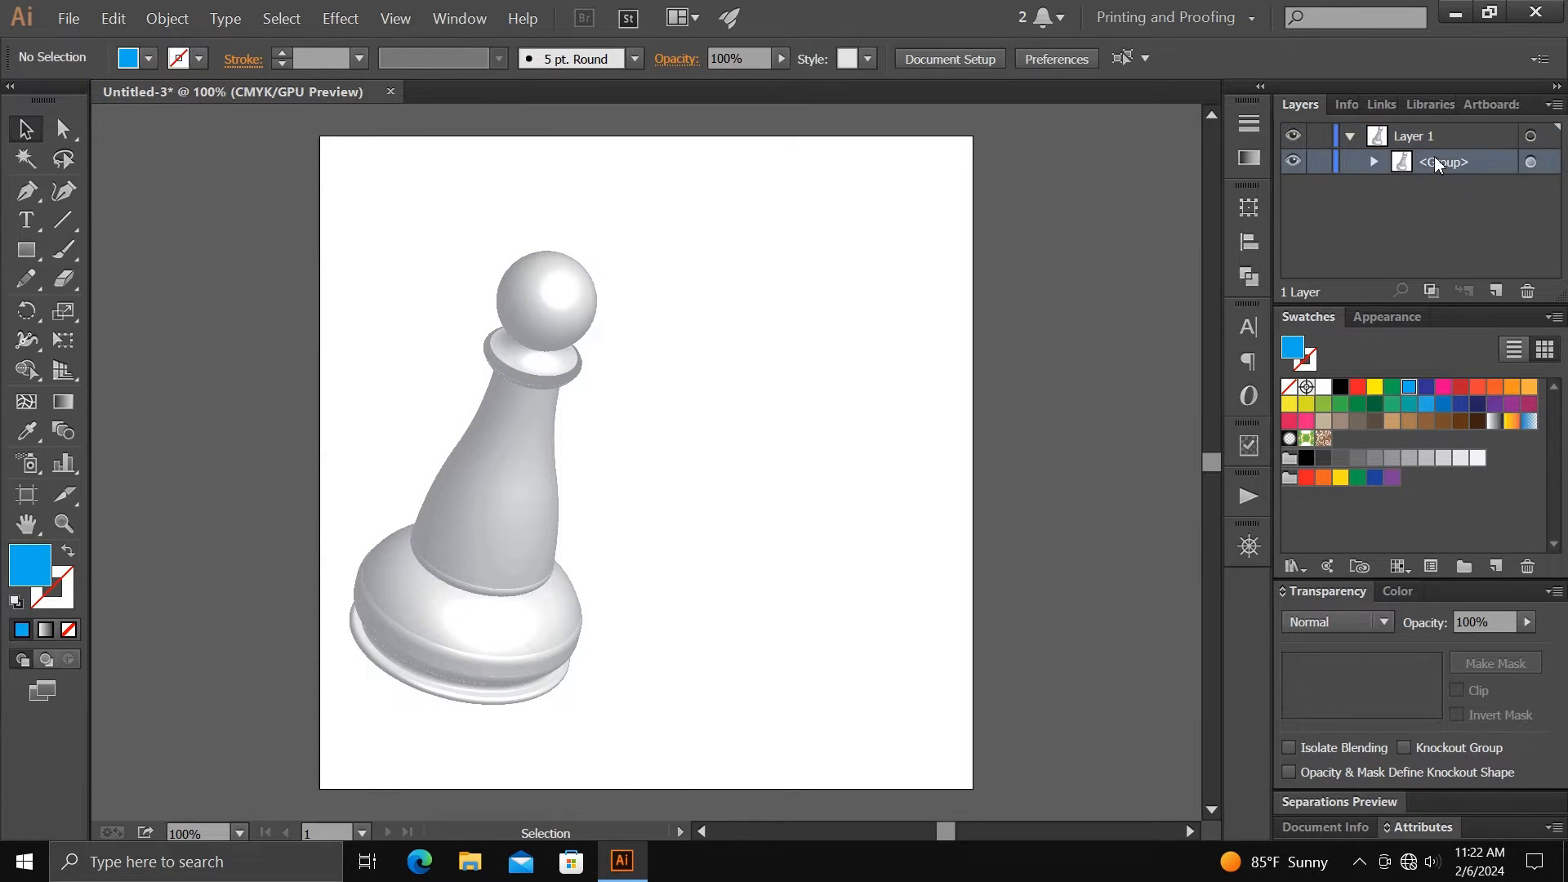
drag(1438, 164, 1495, 291)
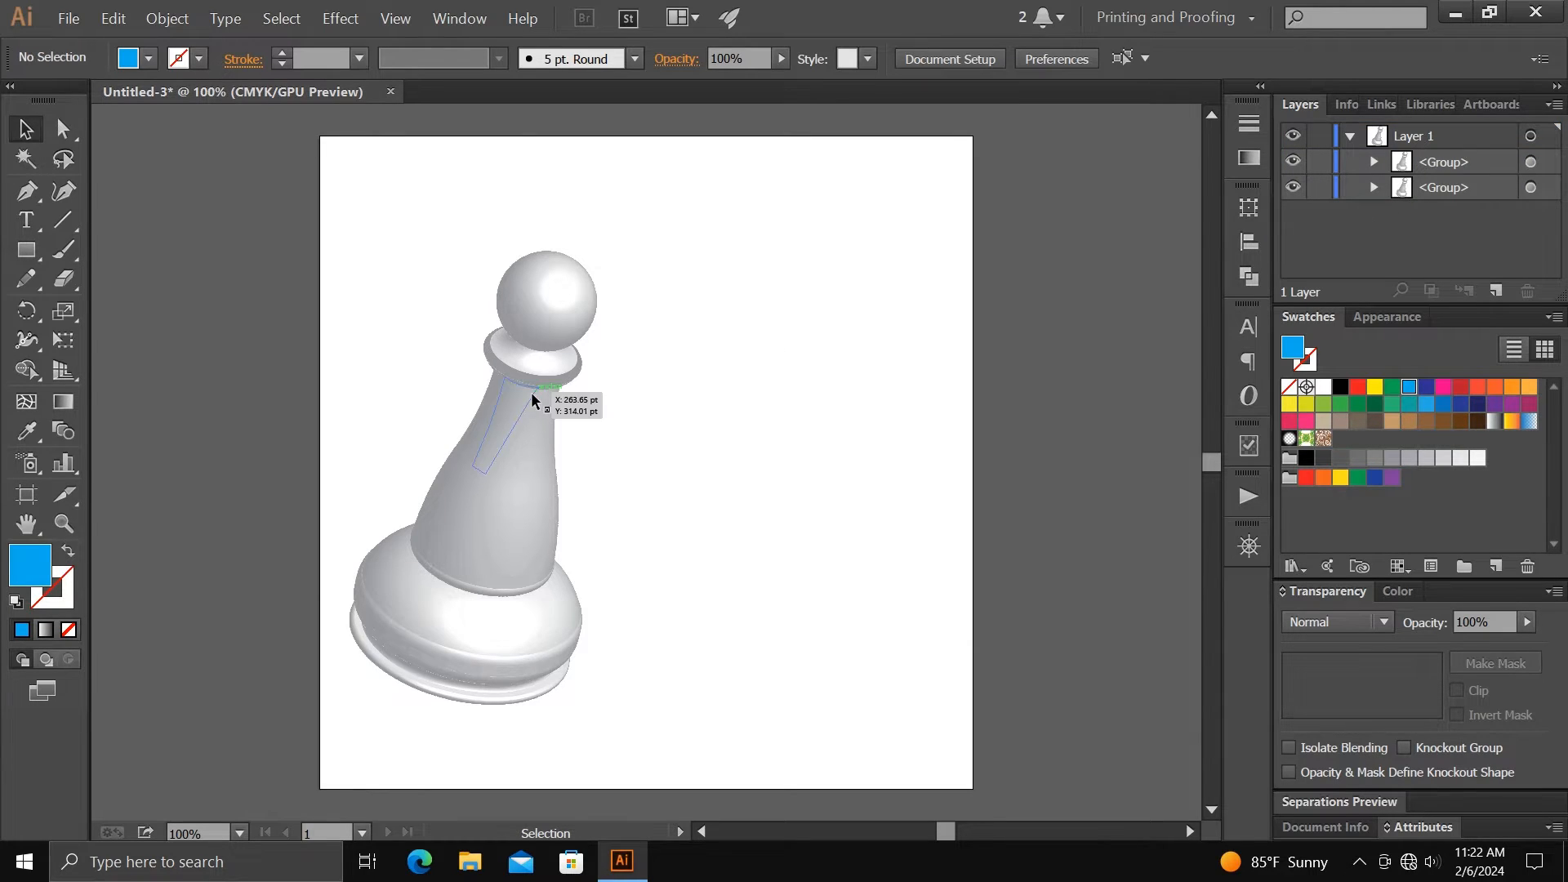
Fill the front pawn copy with black and Free Transform it into a flattened, skewed shadow extending to the lower right of the base
click(535, 390)
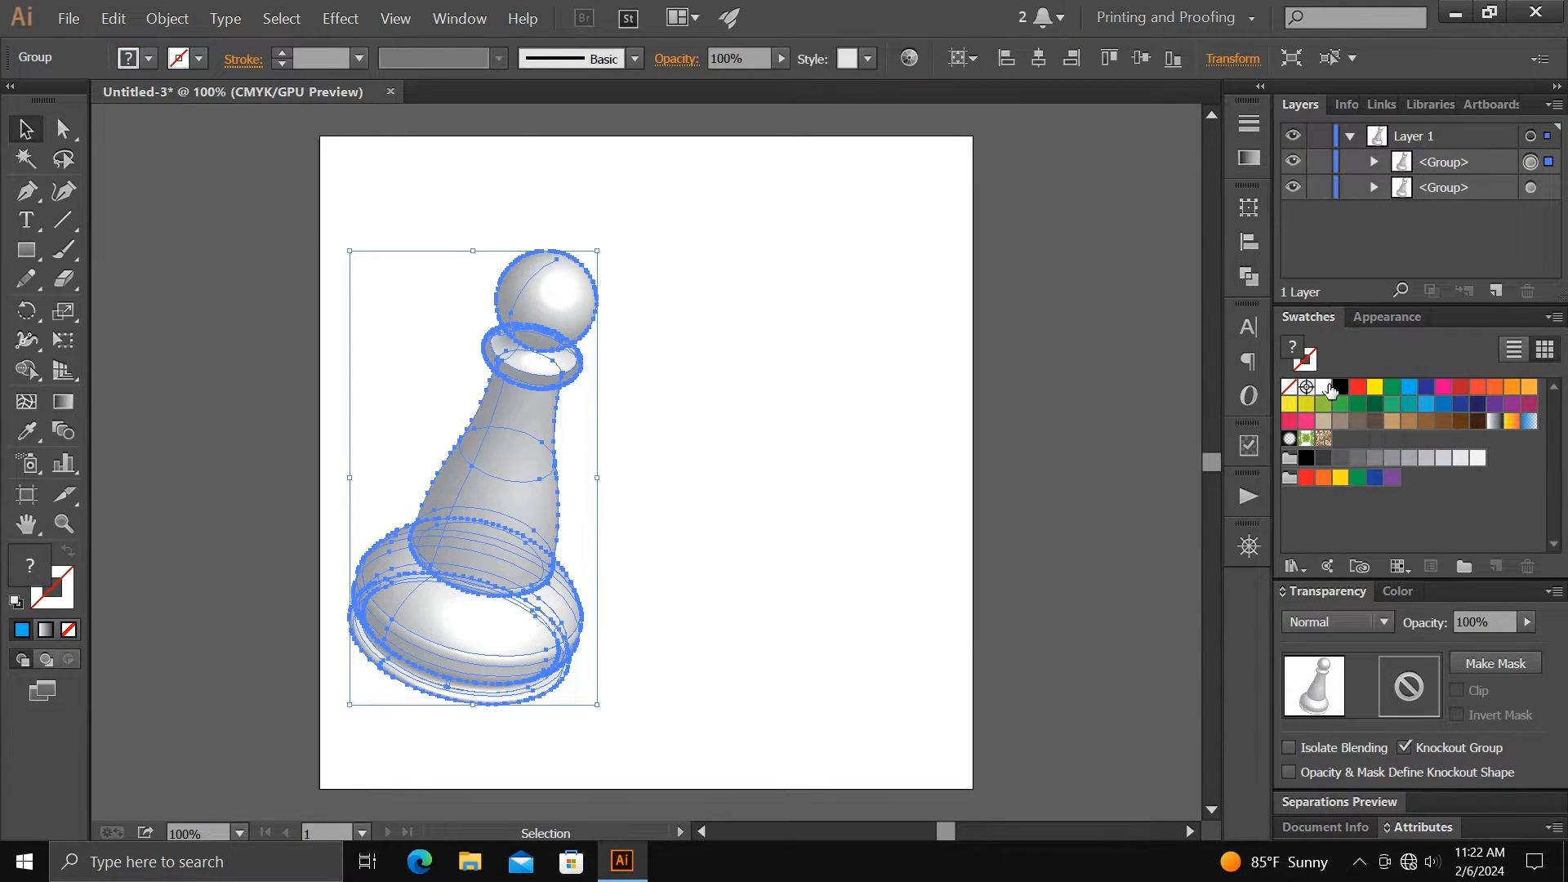
click(1339, 387)
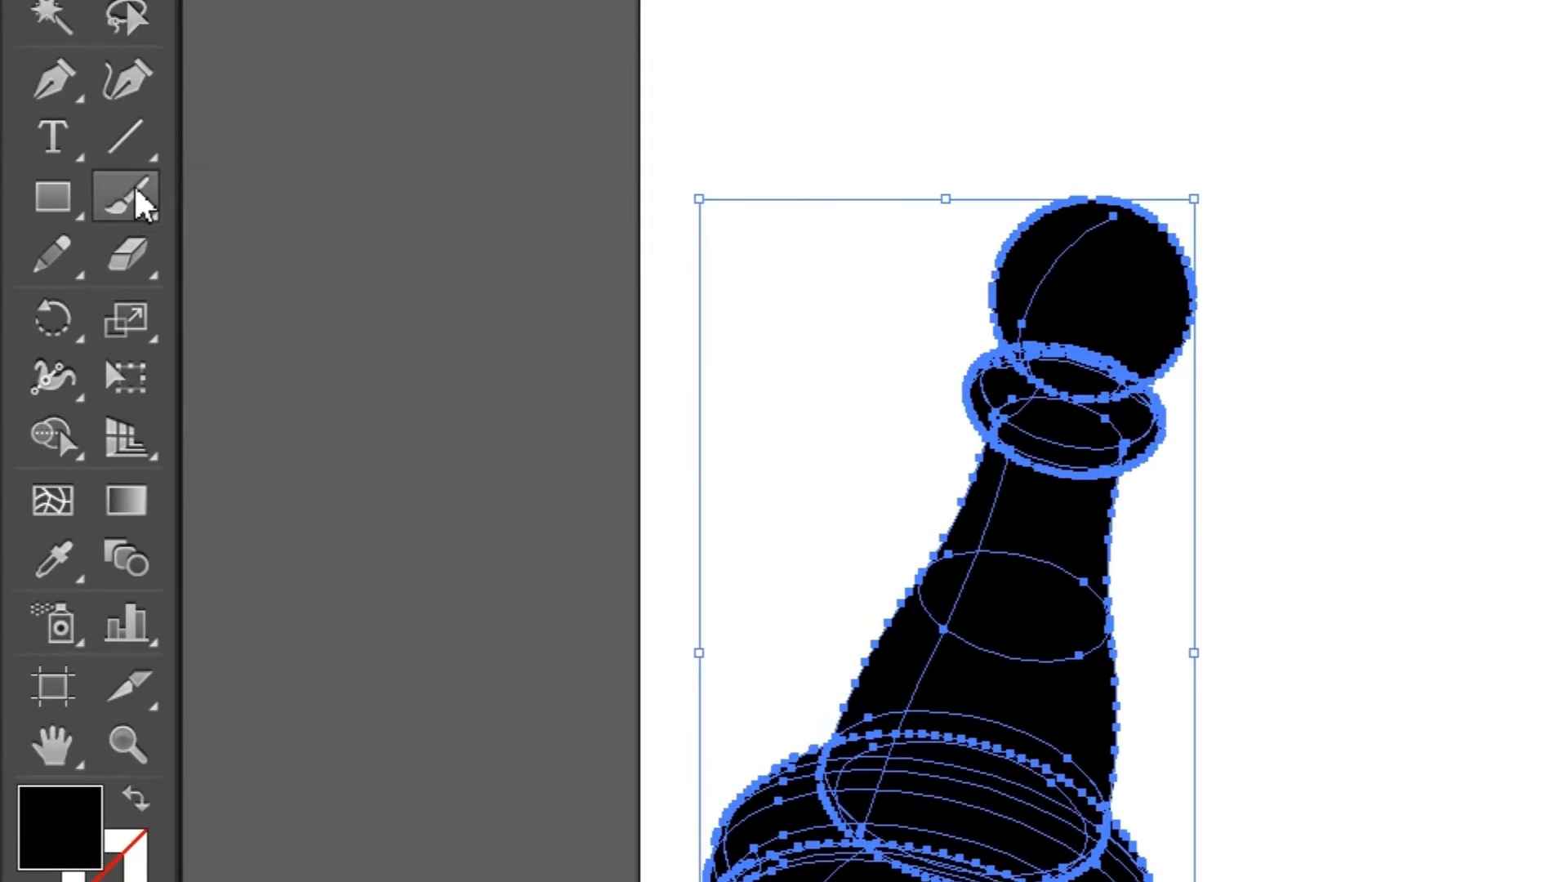
click(130, 380)
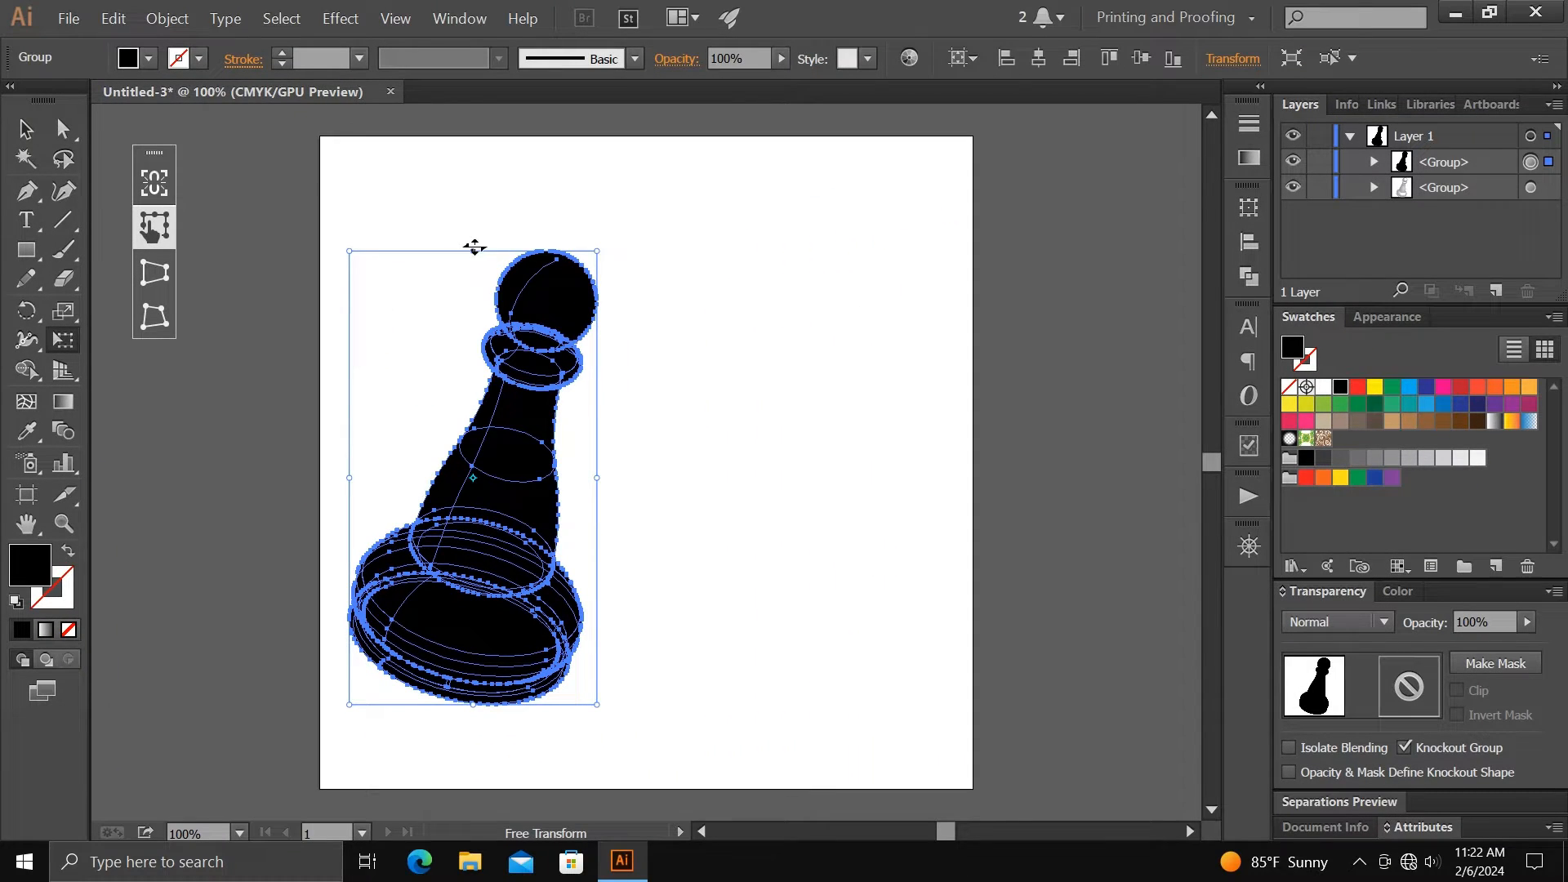
mouse_move(474, 246)
mouse_down()
mouse_move(620, 400)
mouse_move(645, 525)
mouse_move(747, 712)
mouse_move(763, 796)
mouse_move(741, 776)
mouse_move(740, 841)
mouse_move(759, 784)
mouse_up()
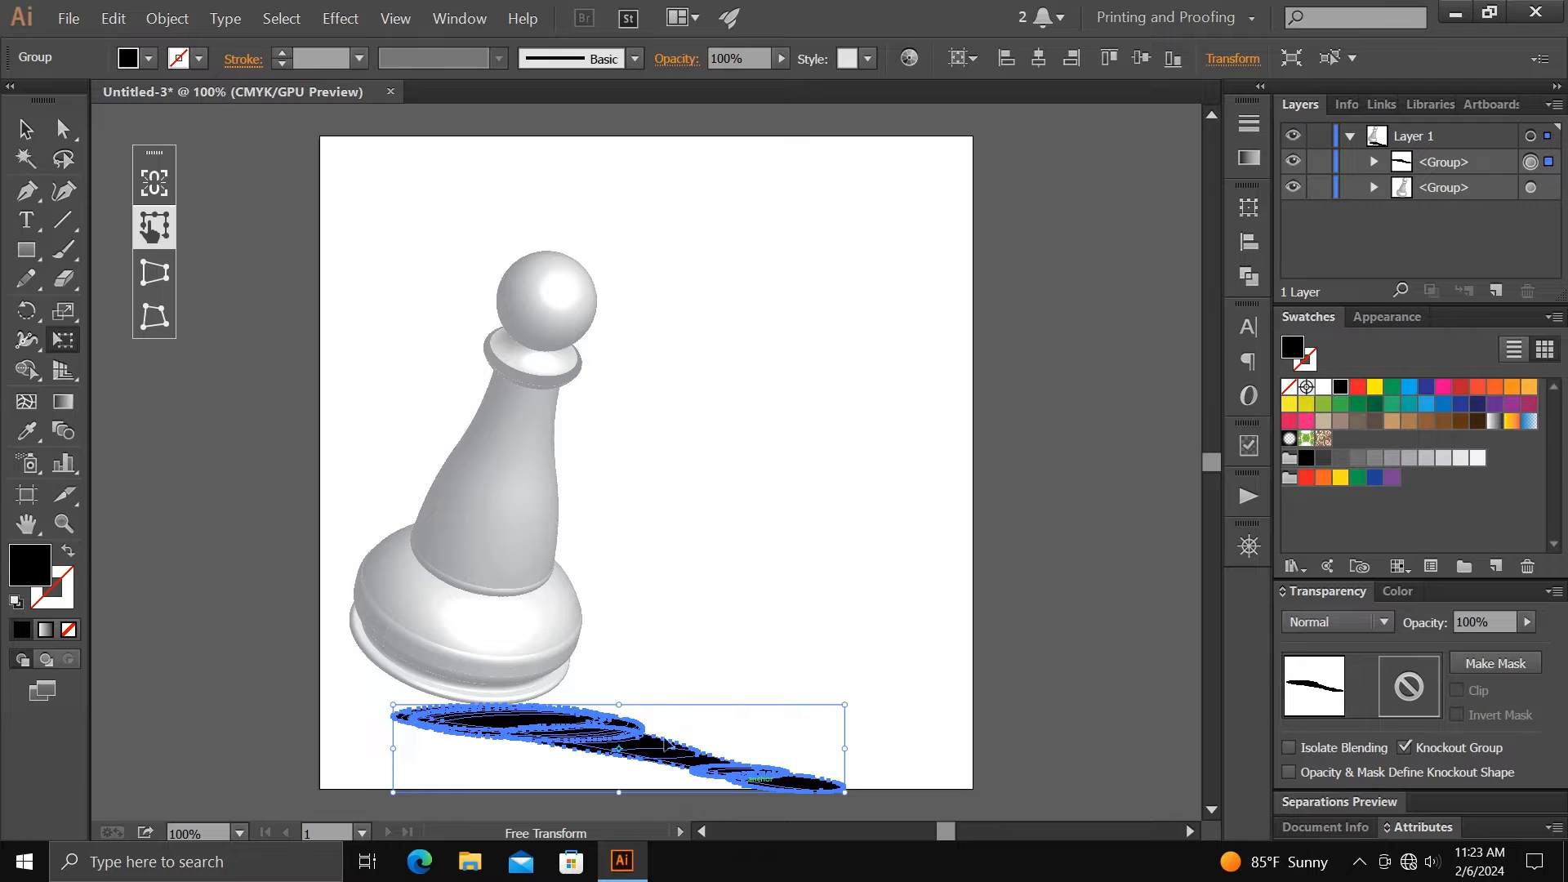
Move and stretch the black shadow to meet the pawn's base, and place it behind the pawn in the layer order
drag(605, 738, 564, 703)
drag(576, 760, 662, 774)
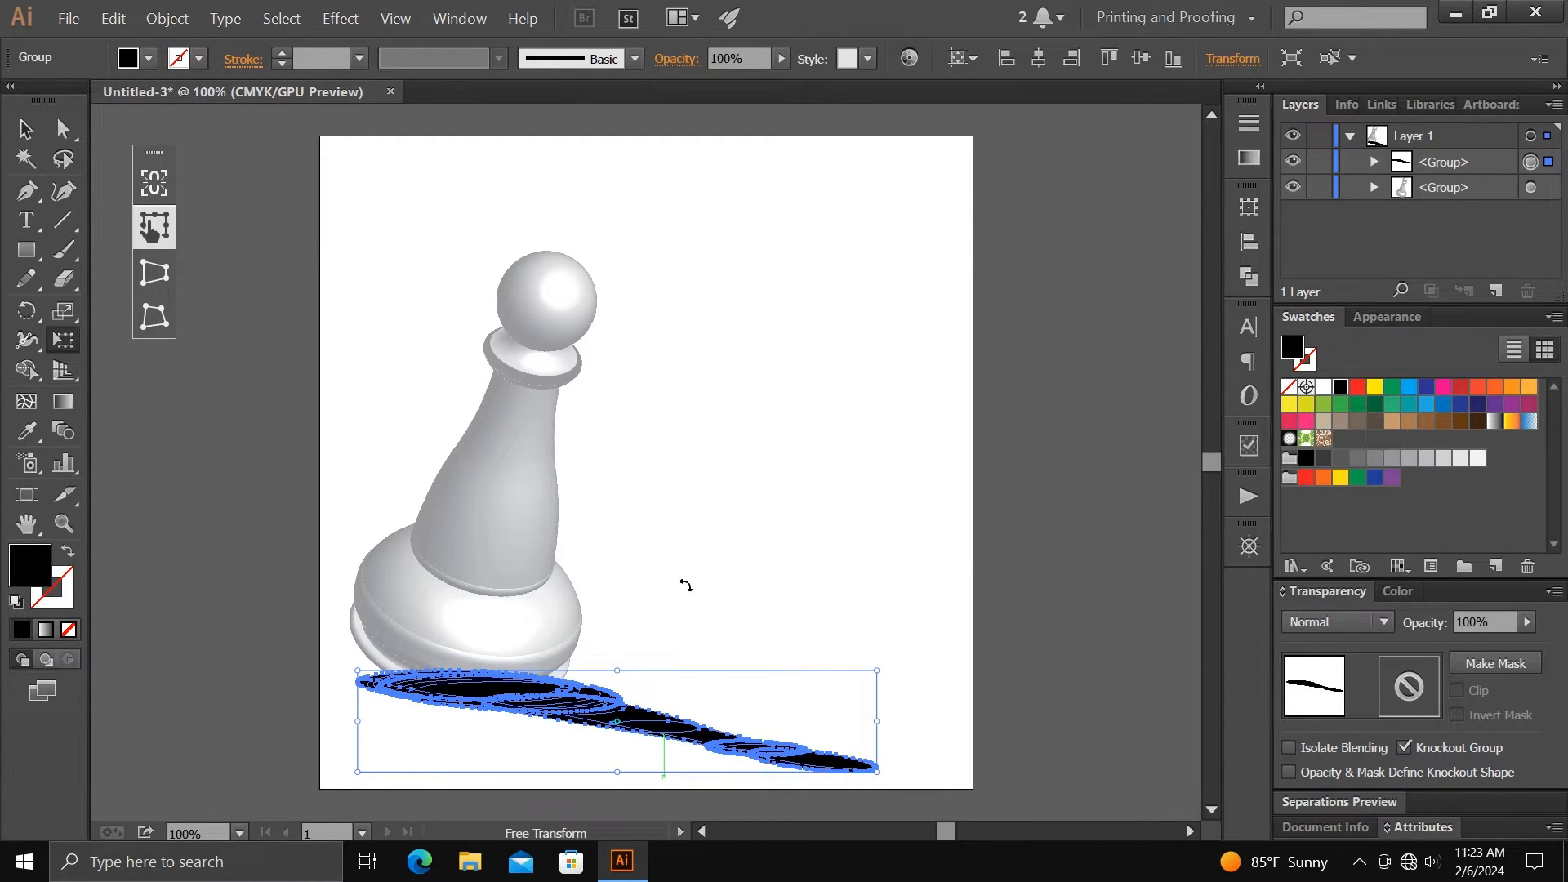
click(16, 122)
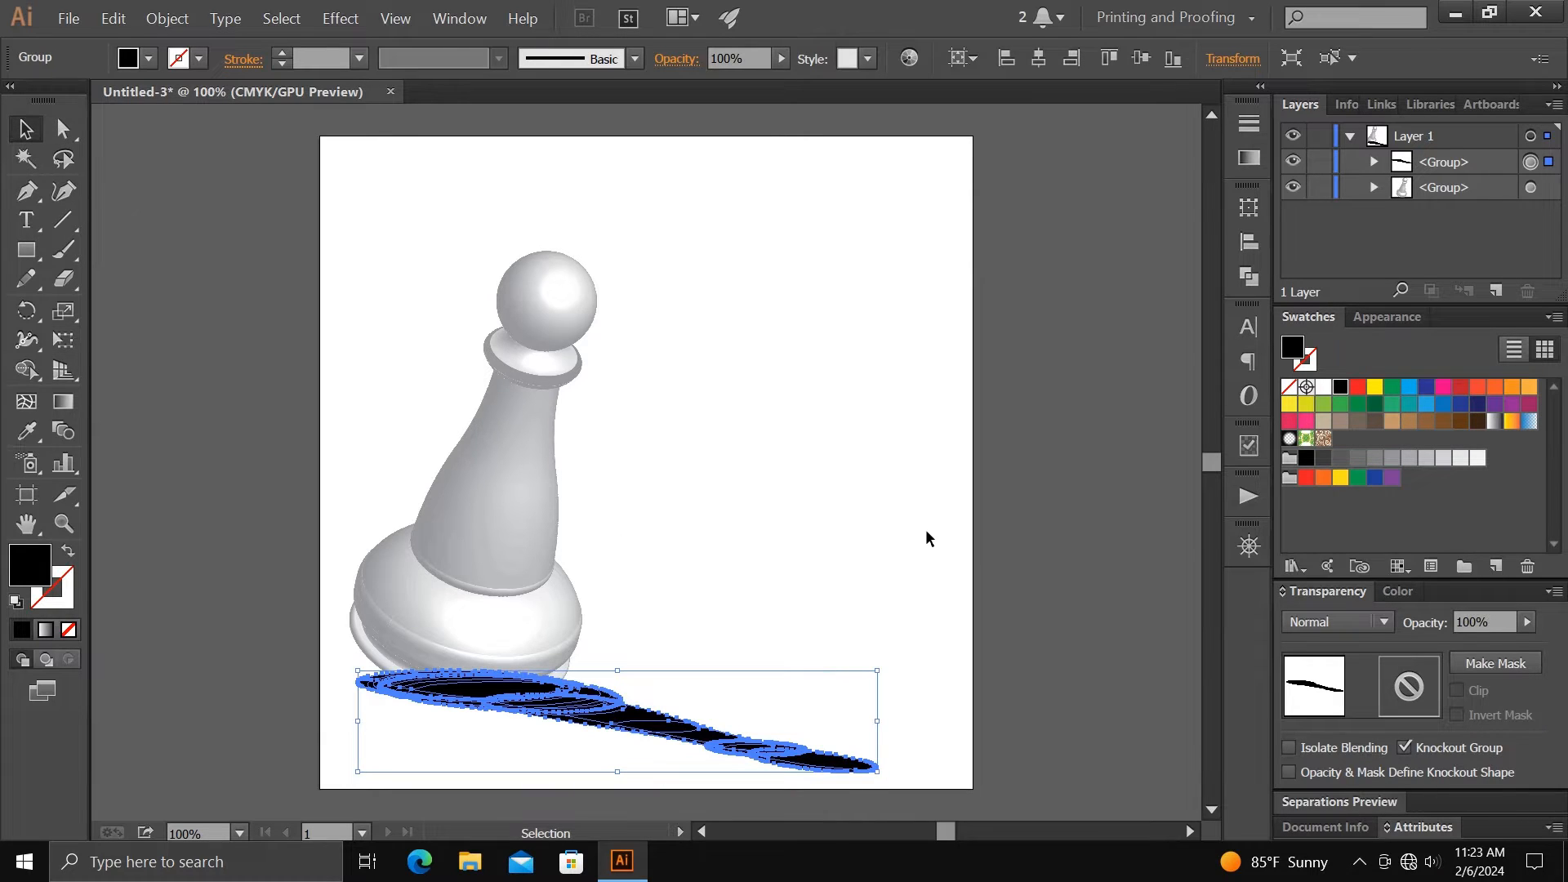
click(764, 669)
click(721, 751)
drag(1442, 187, 1442, 152)
click(912, 446)
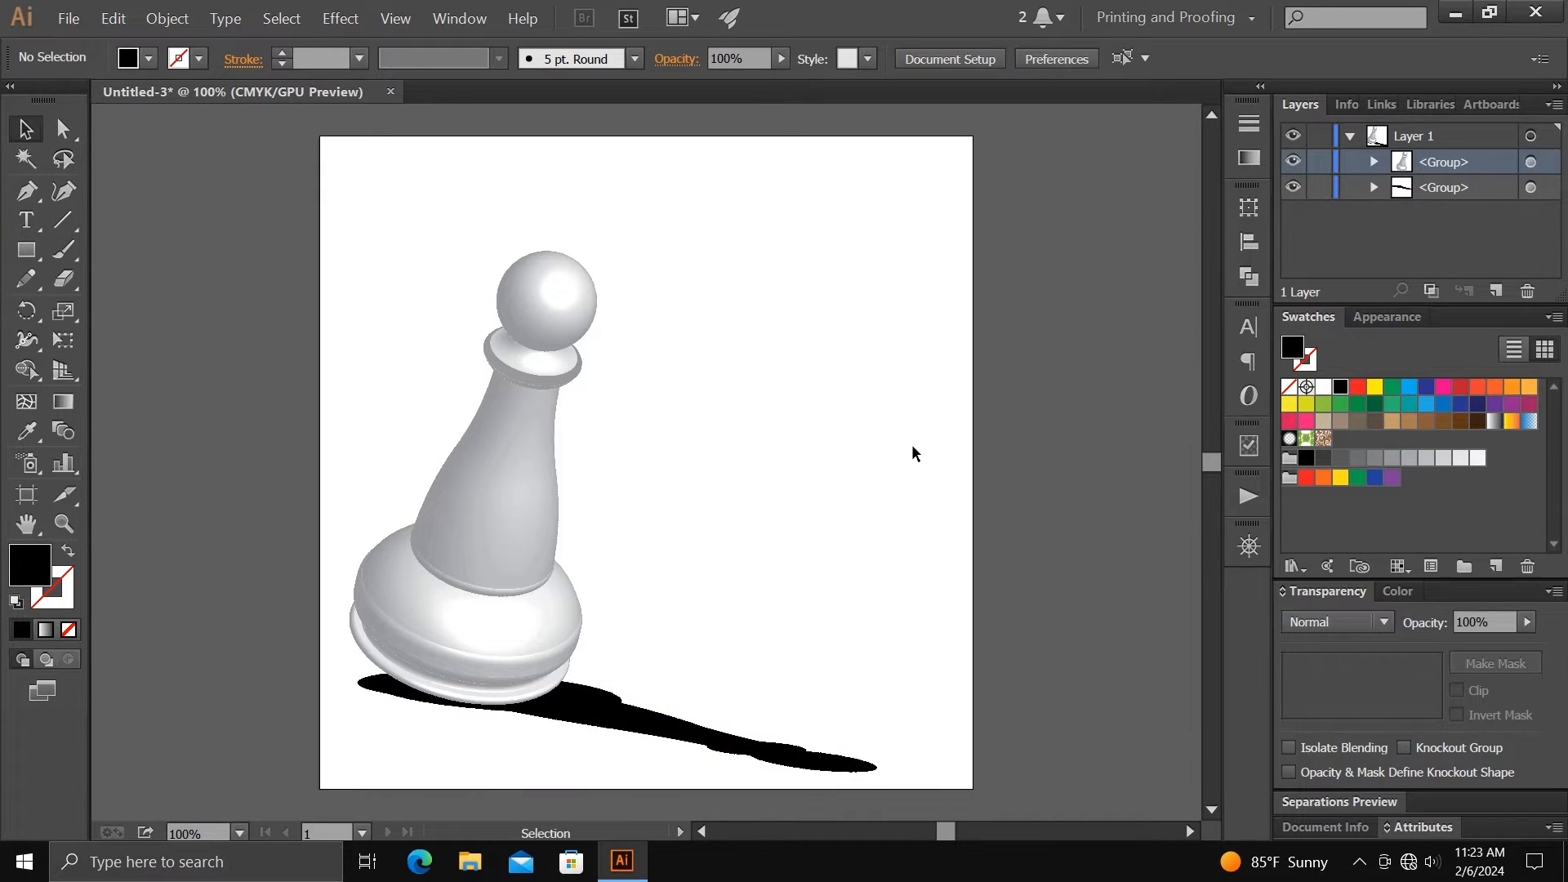
Recolor the black shadow with a medium gray fill
click(805, 747)
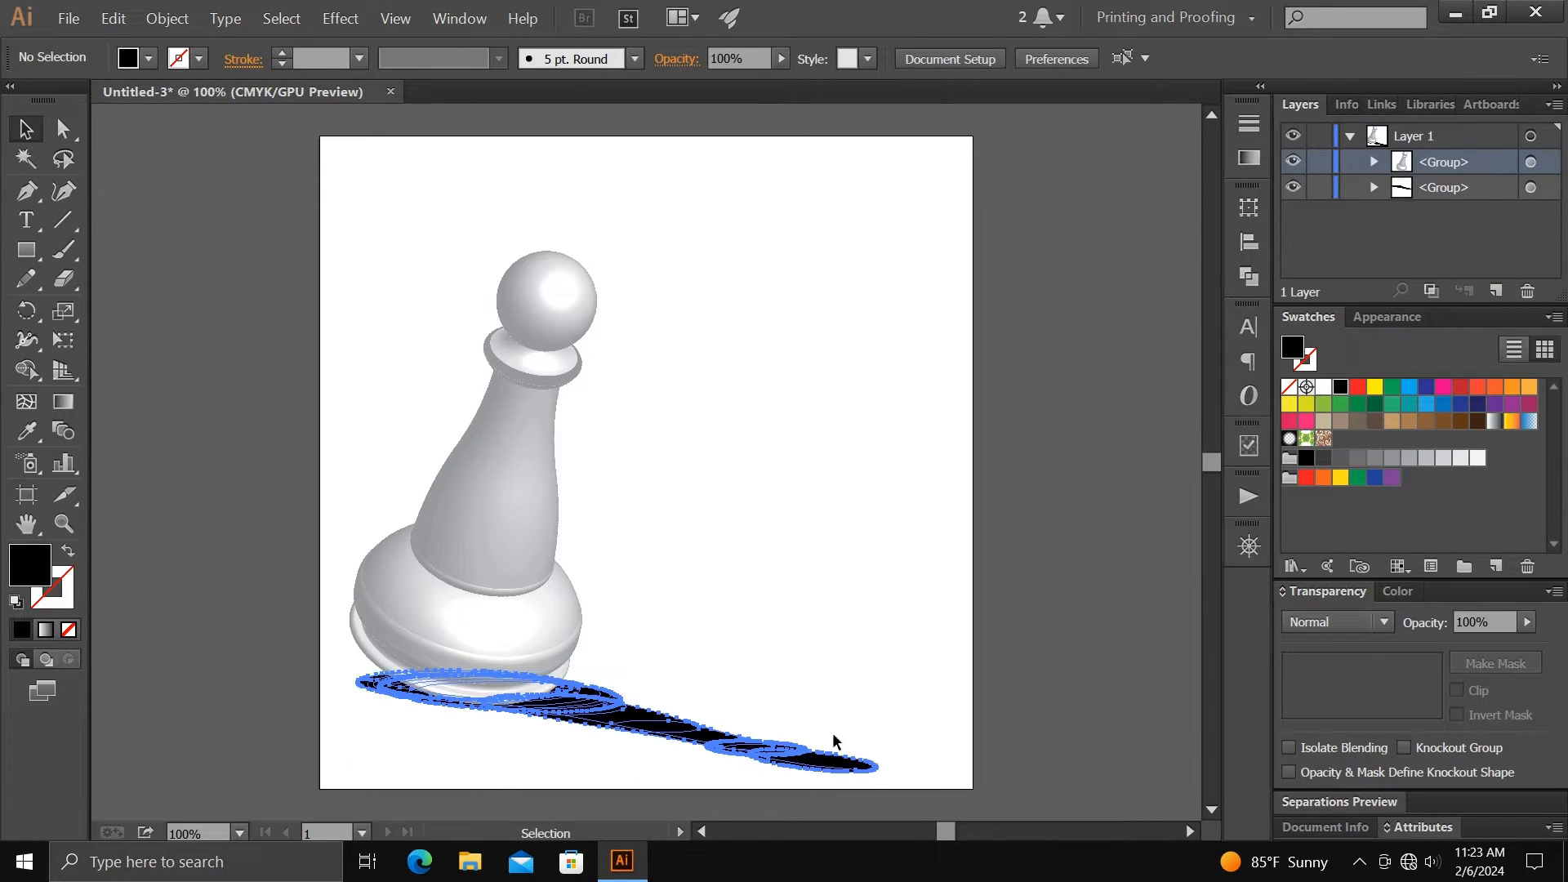
click(1389, 458)
click(850, 408)
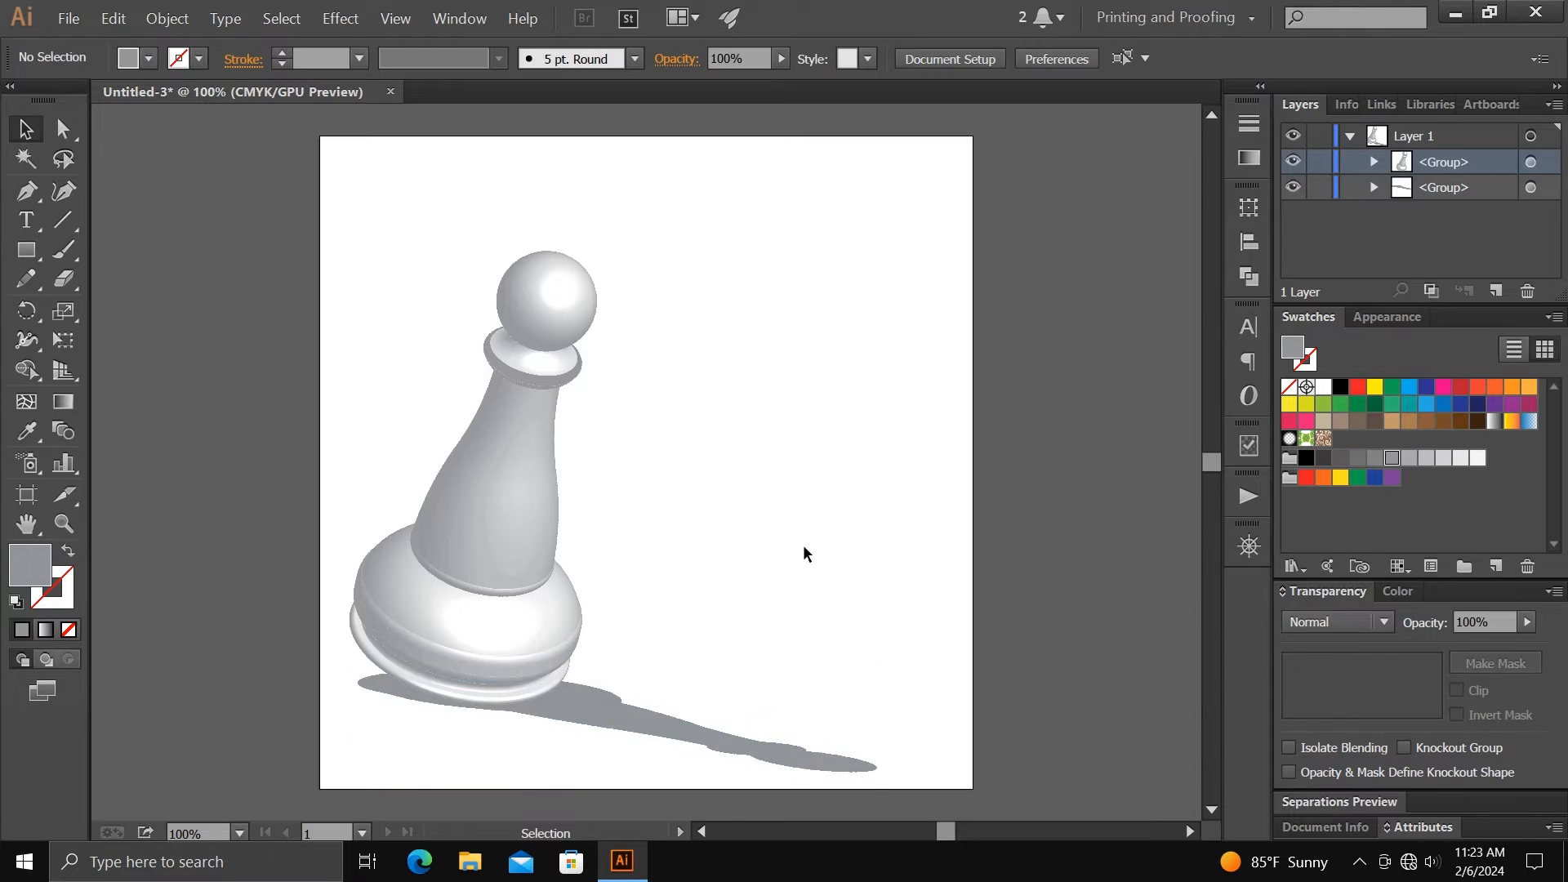
Apply a previewed Gaussian Blur with a 9.5-pixel radius to the gray shadow
click(761, 743)
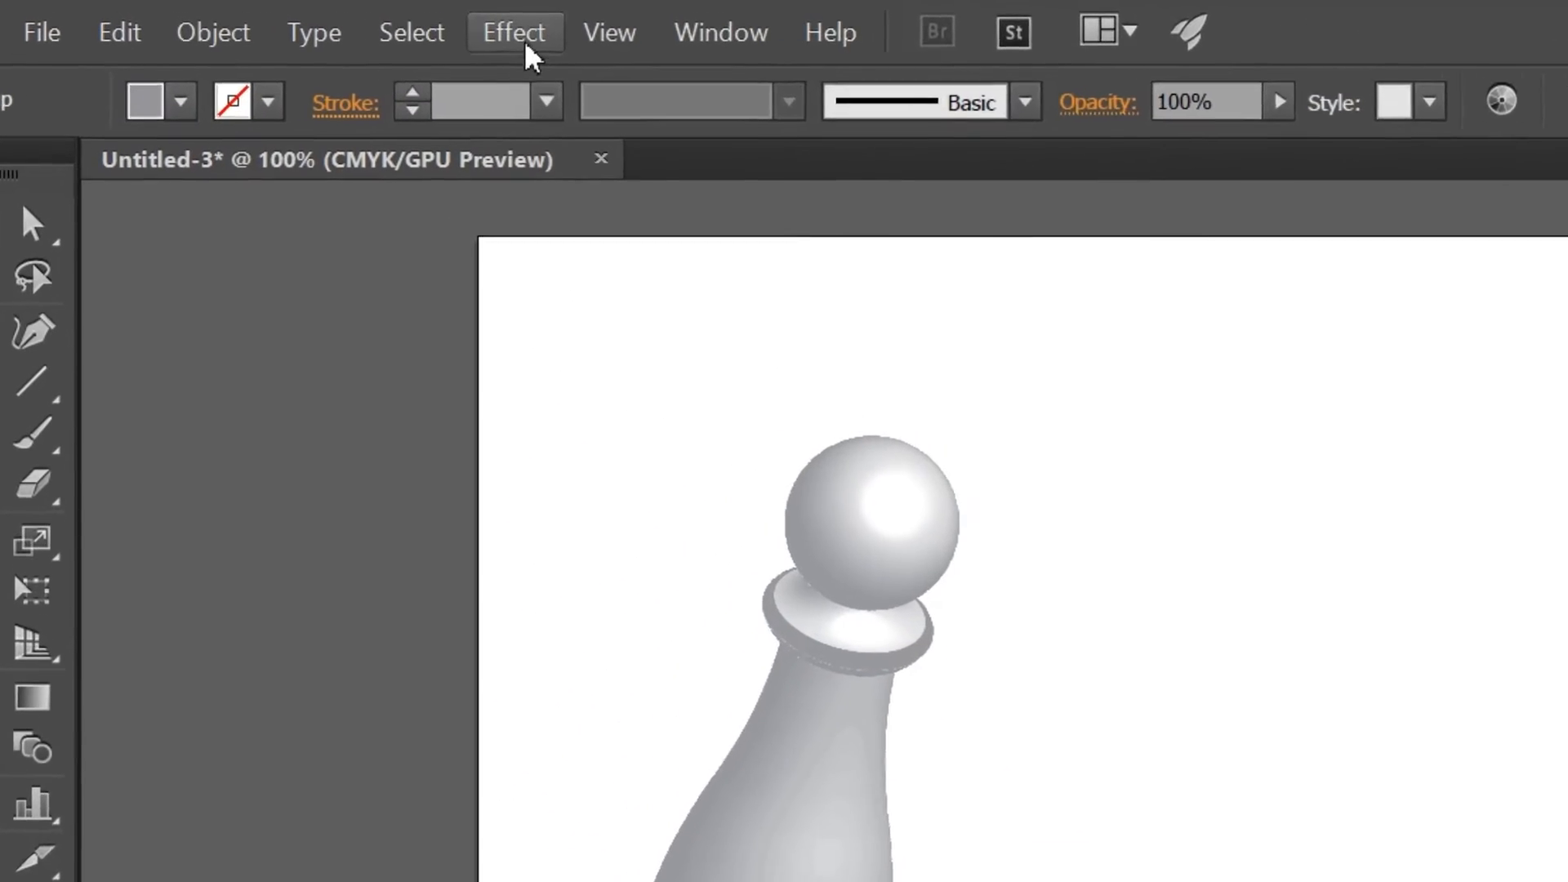
click(522, 37)
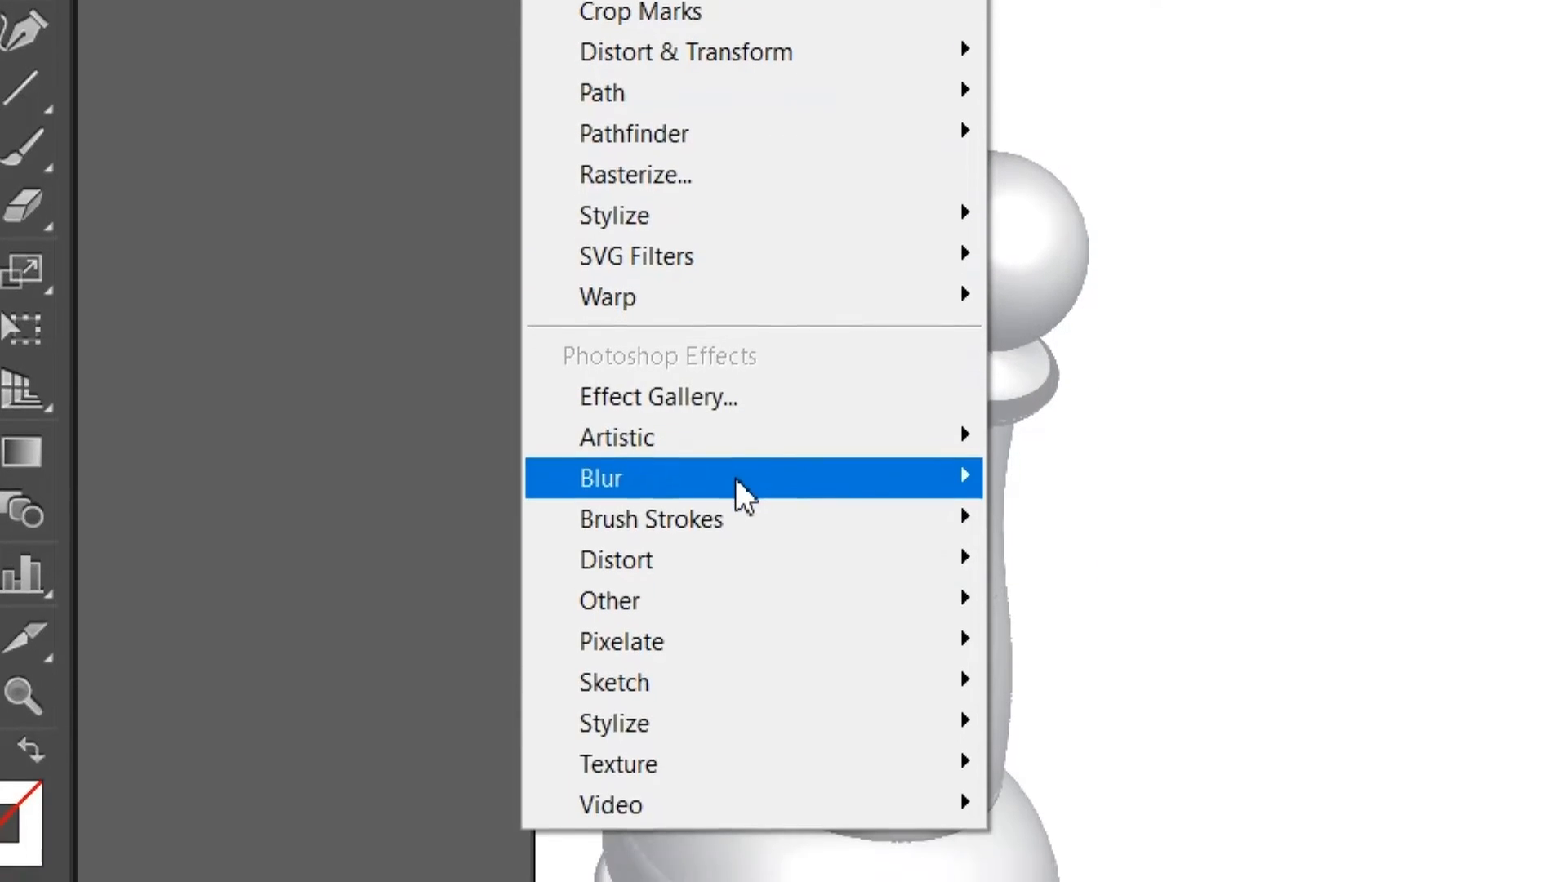
mouse_move(743, 488)
click(1223, 490)
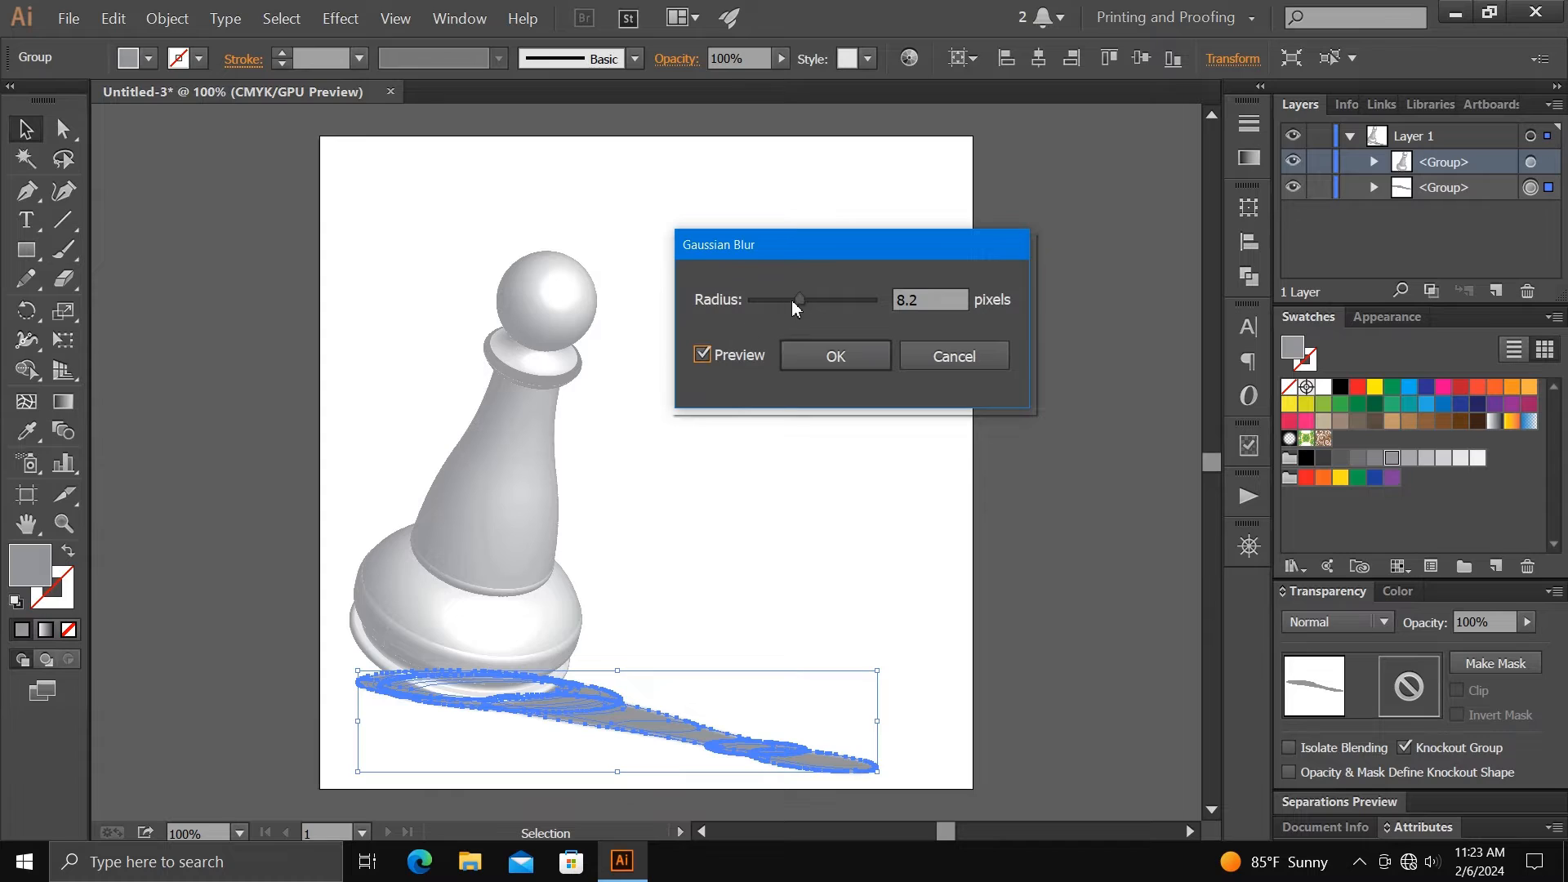
drag(804, 295, 807, 295)
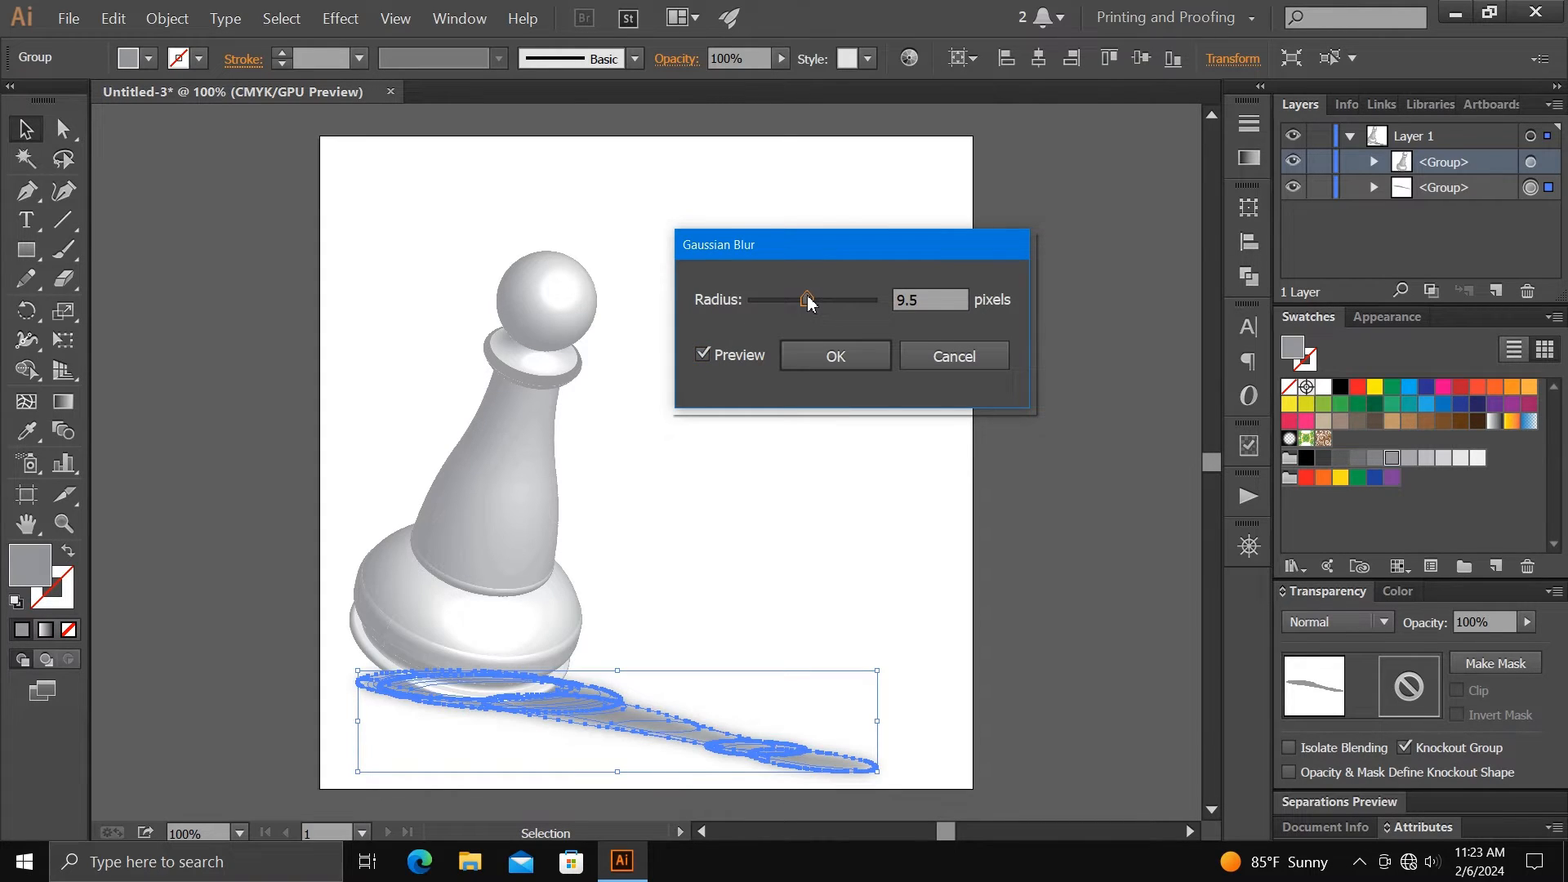
click(830, 356)
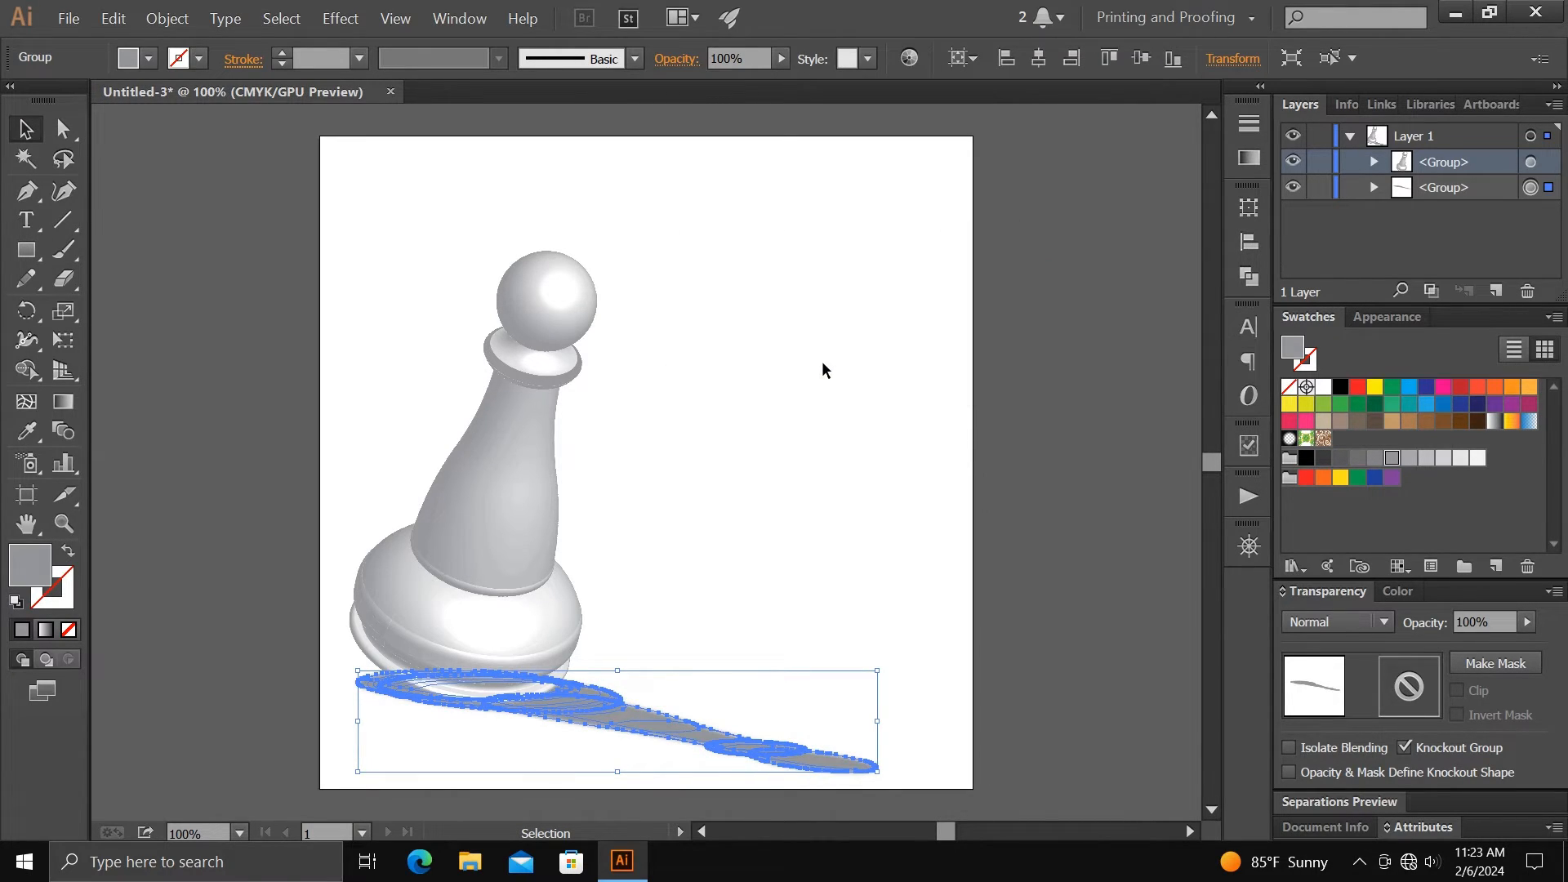
click(822, 372)
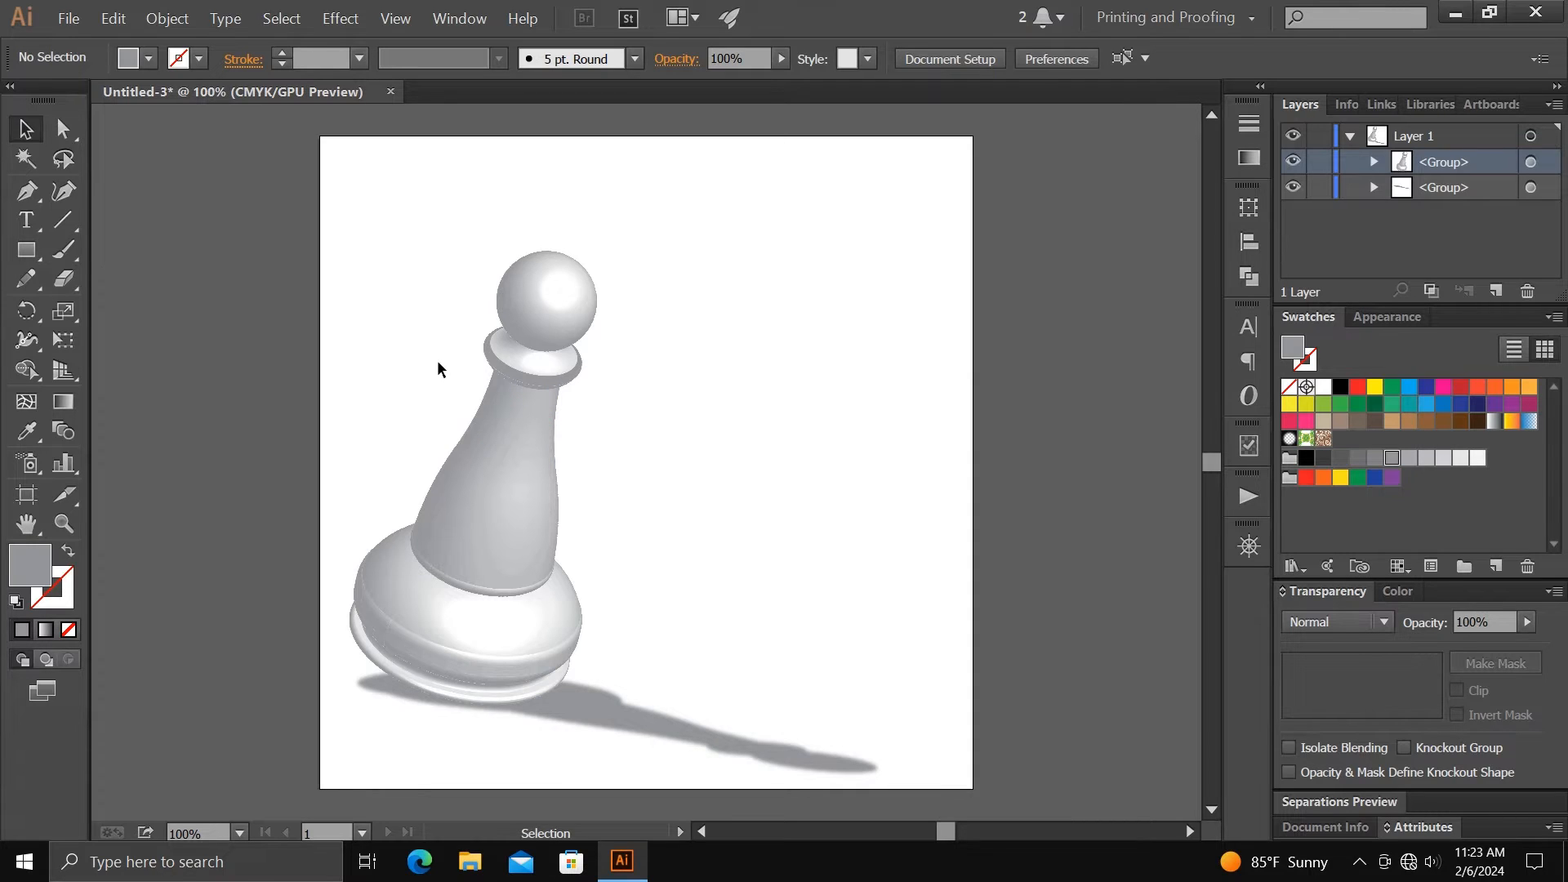
Group the pawn with its shadow and center the group on the artboard
drag(437, 362, 563, 751)
right_click(517, 519)
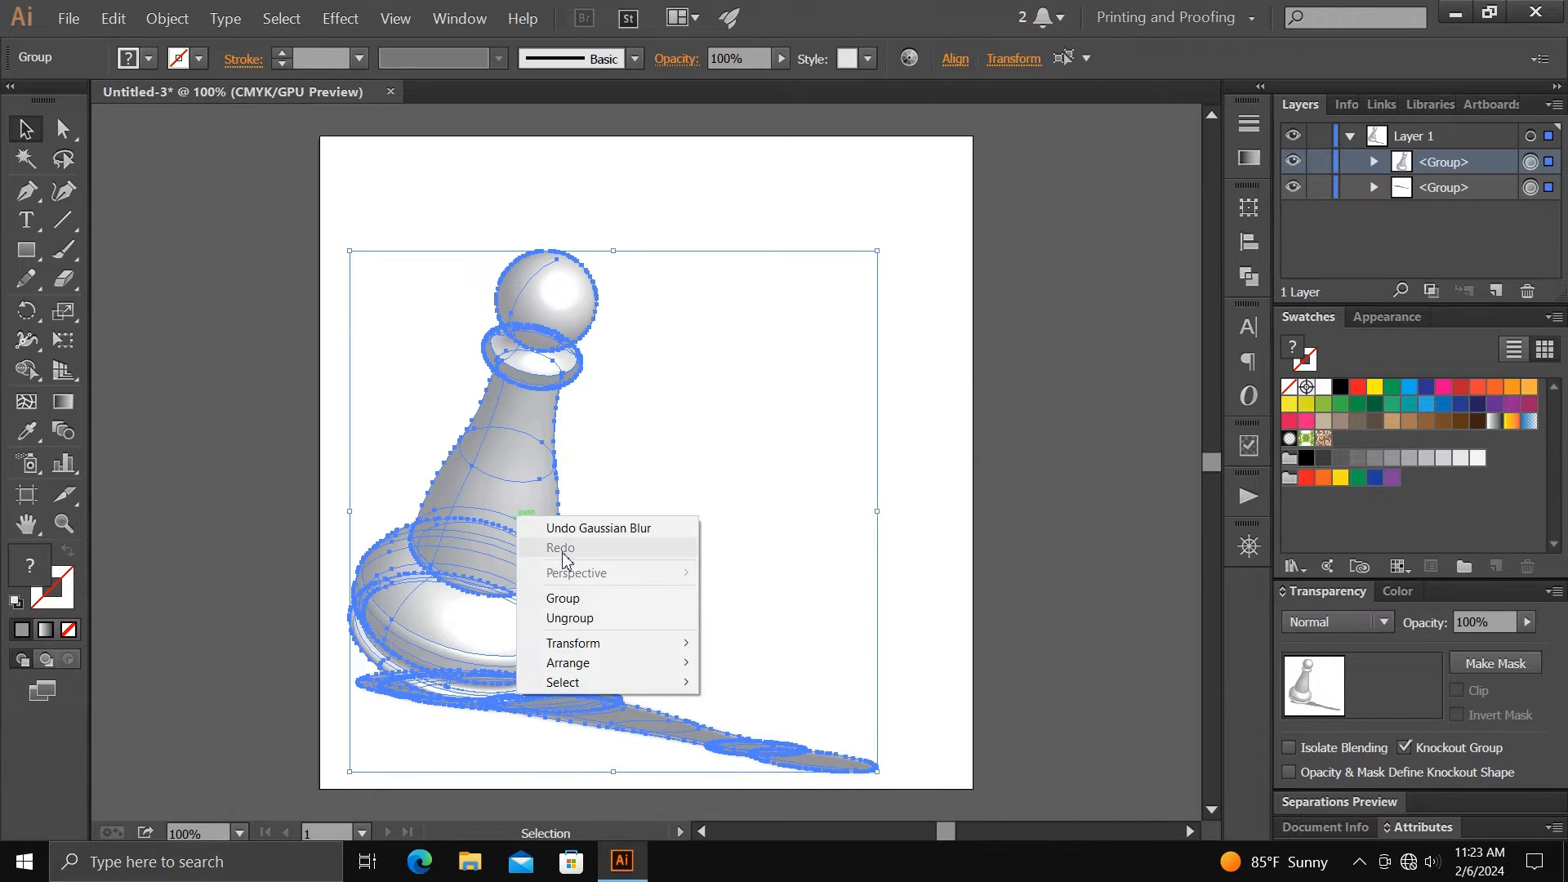
click(563, 599)
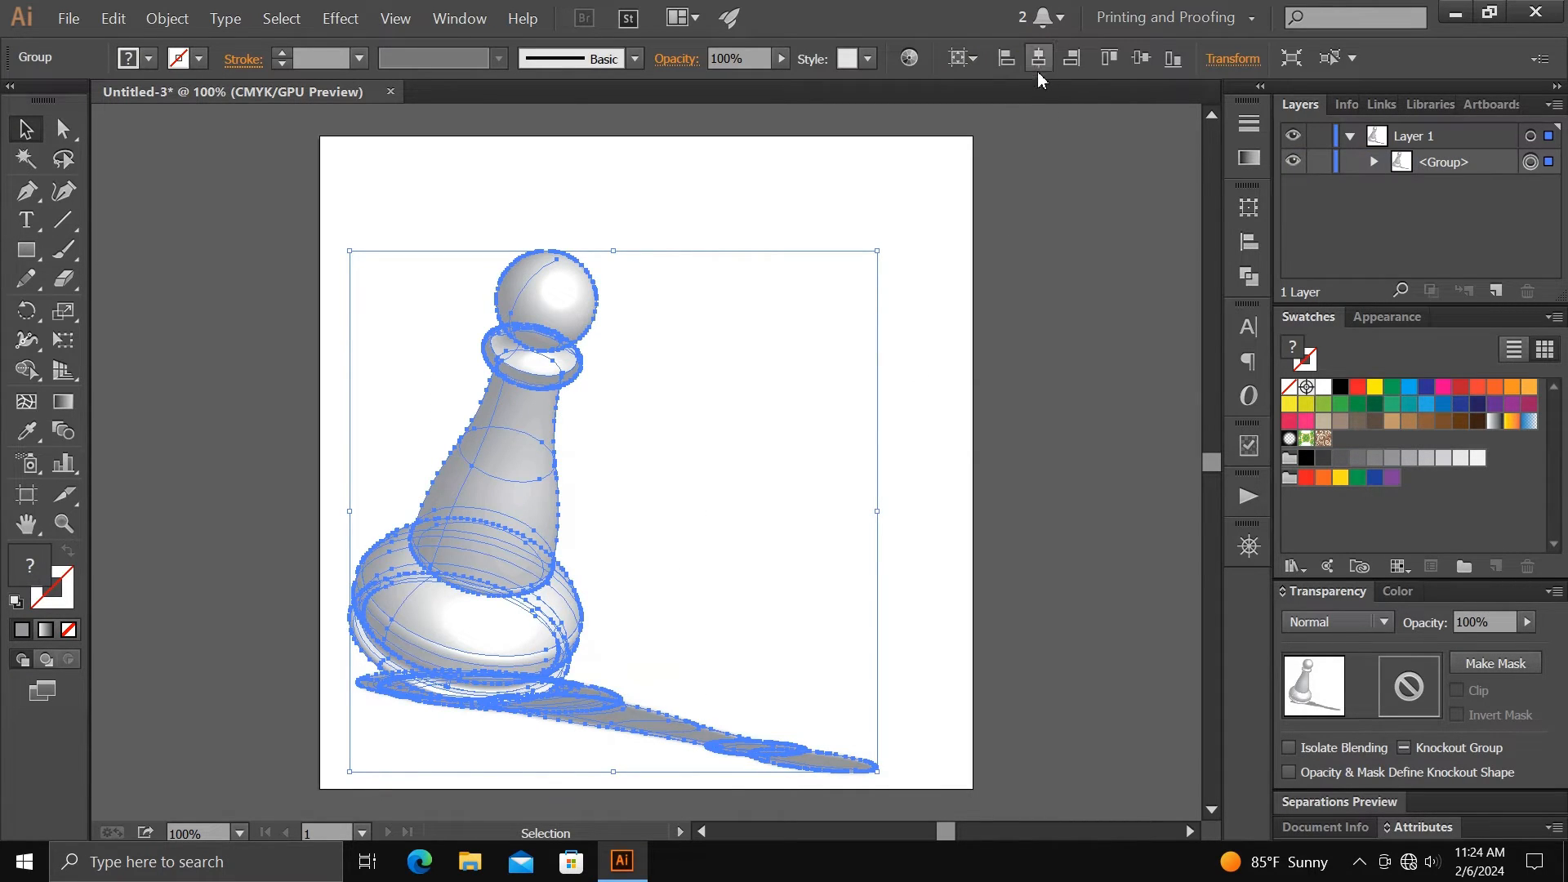
click(1038, 70)
click(1076, 272)
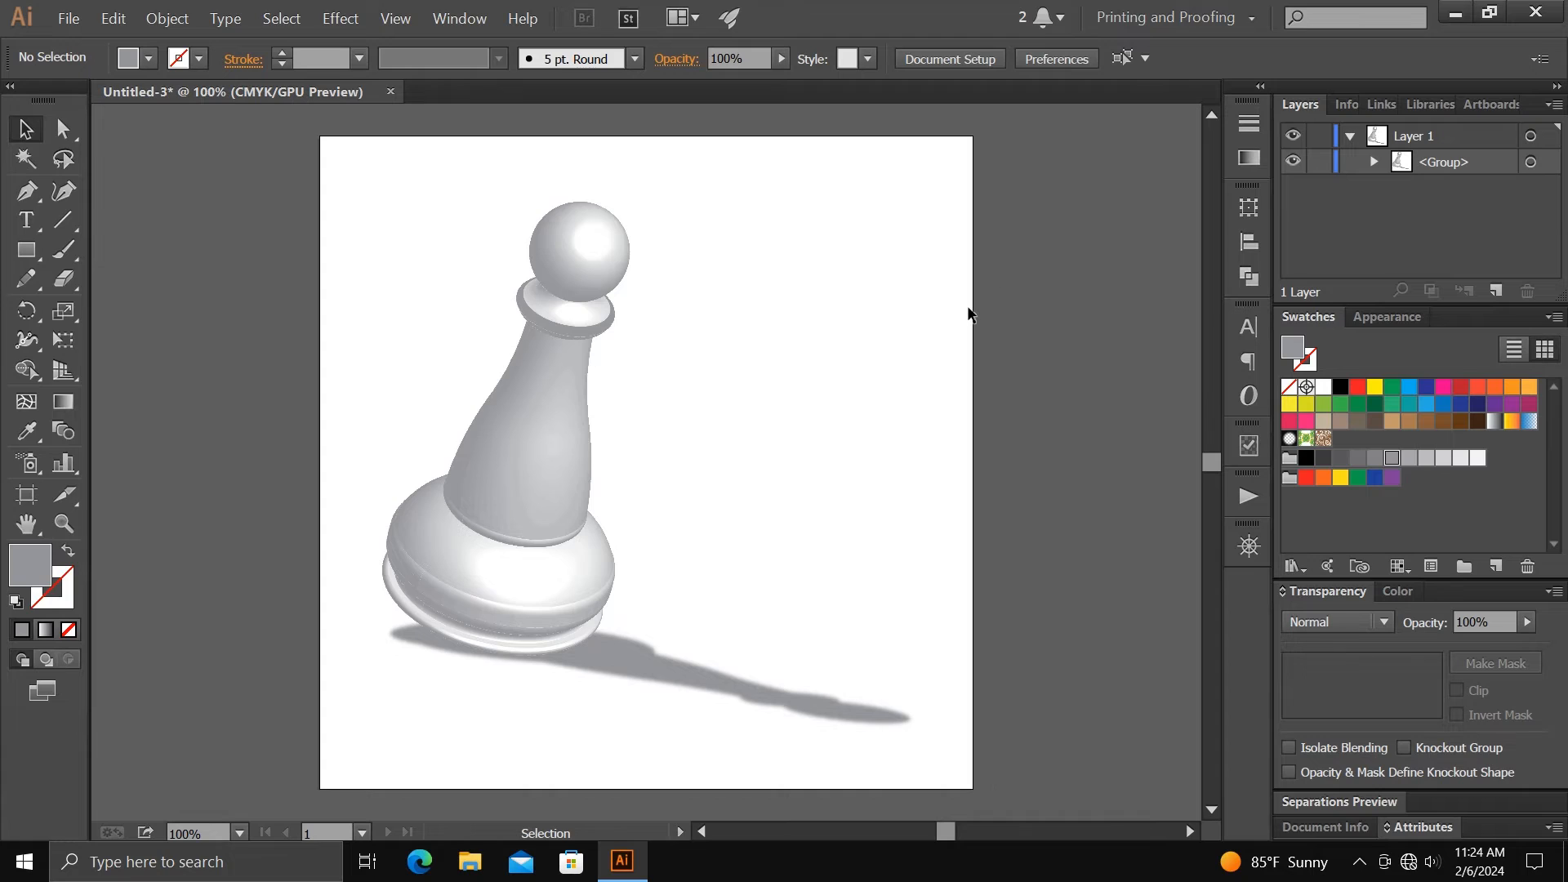
Create an 800 × 800 pt background rectangle and center it horizontally and vertically on the artboard
click(26, 249)
click(853, 403)
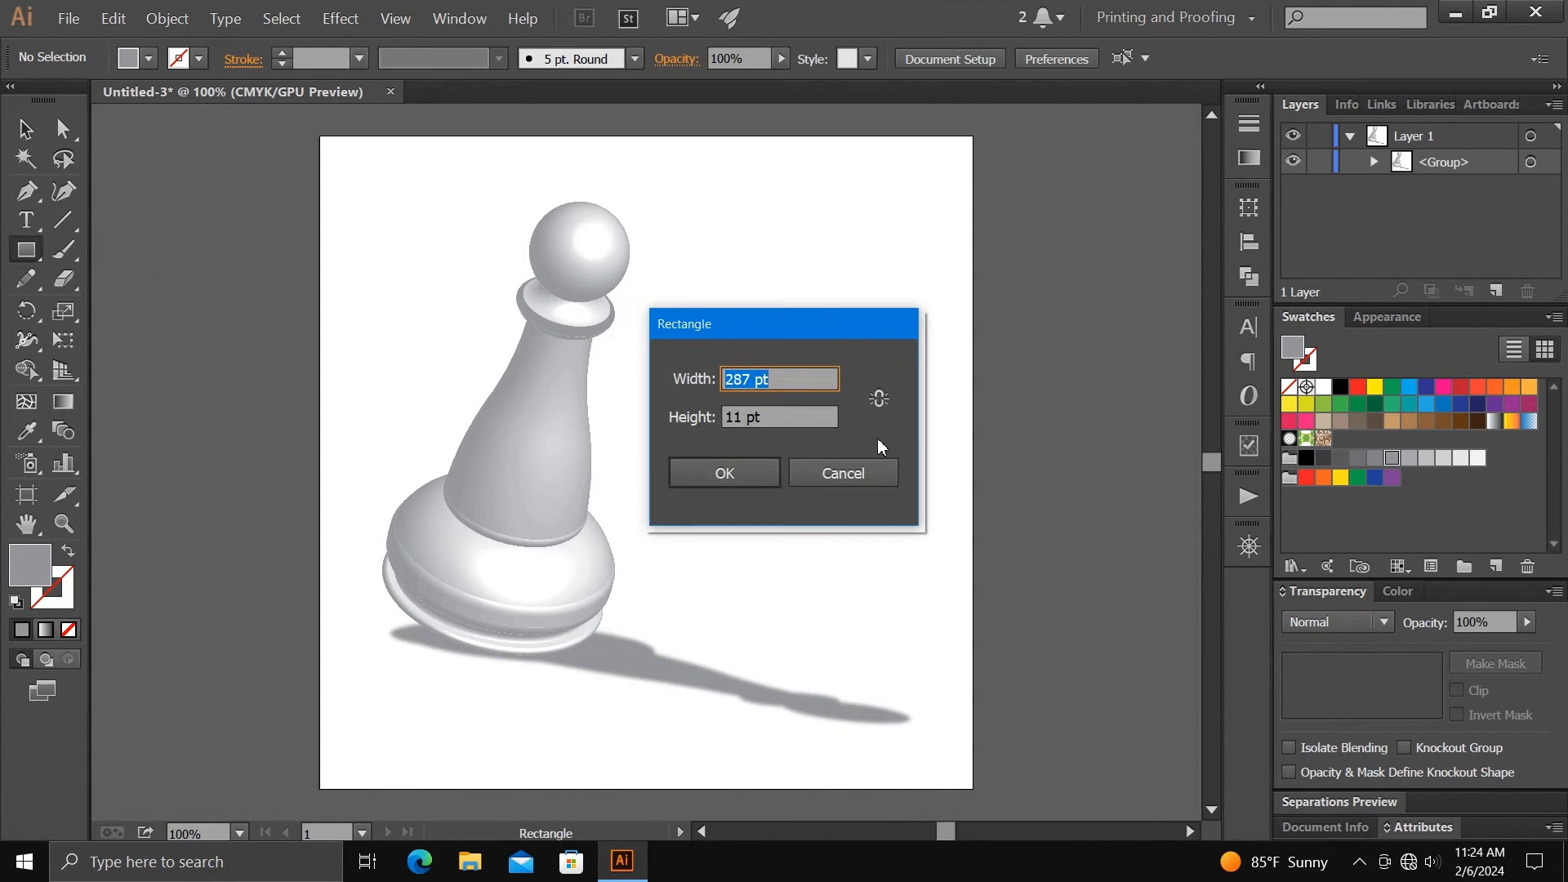
text(800)
key(Tab)
text(8)
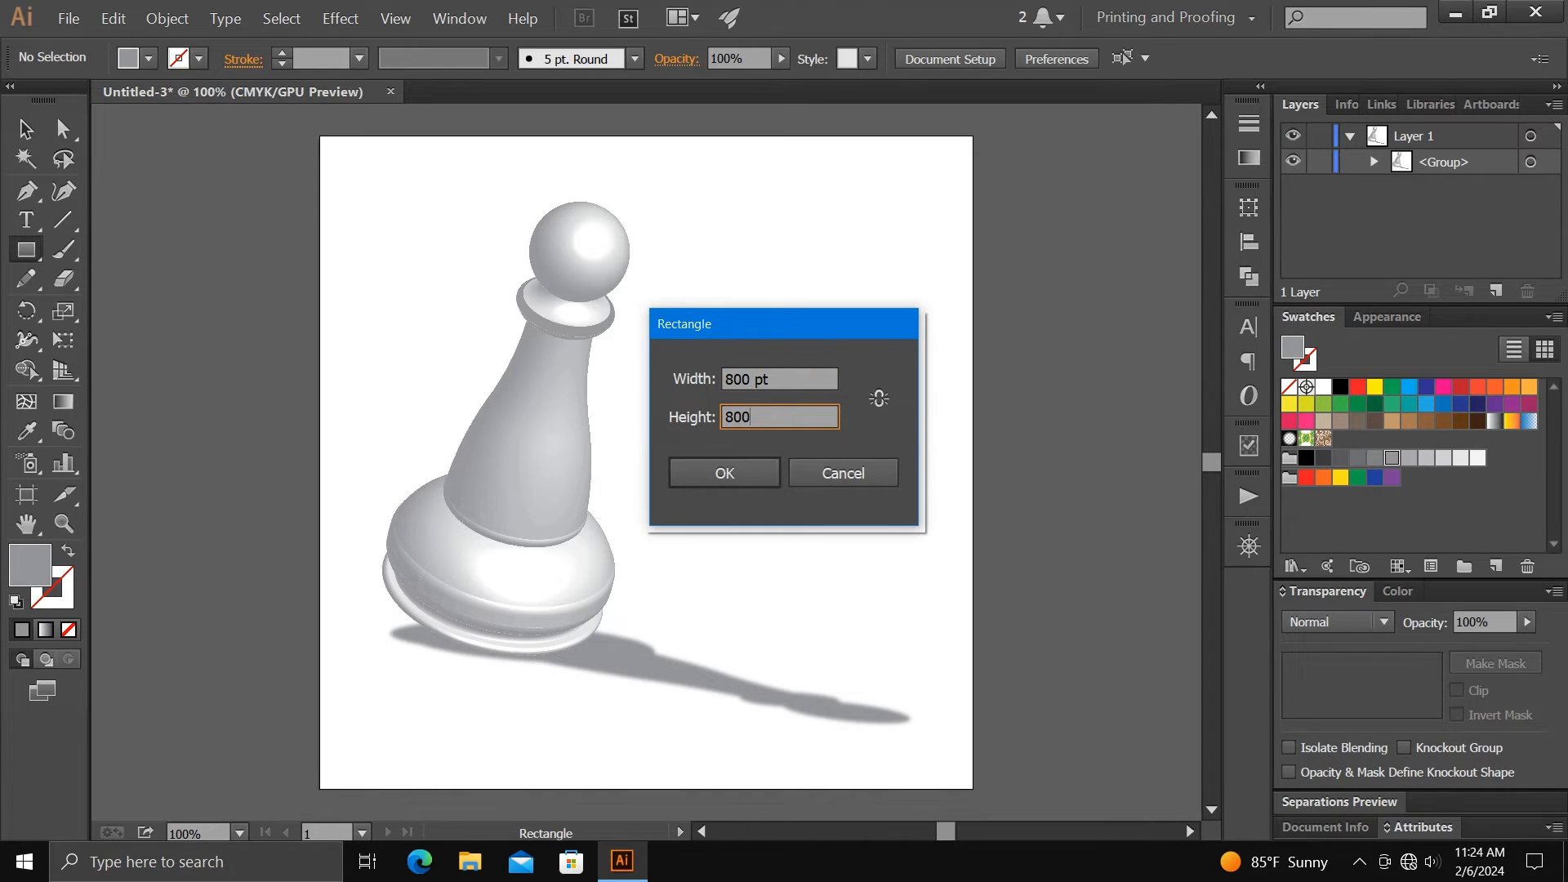
click(761, 473)
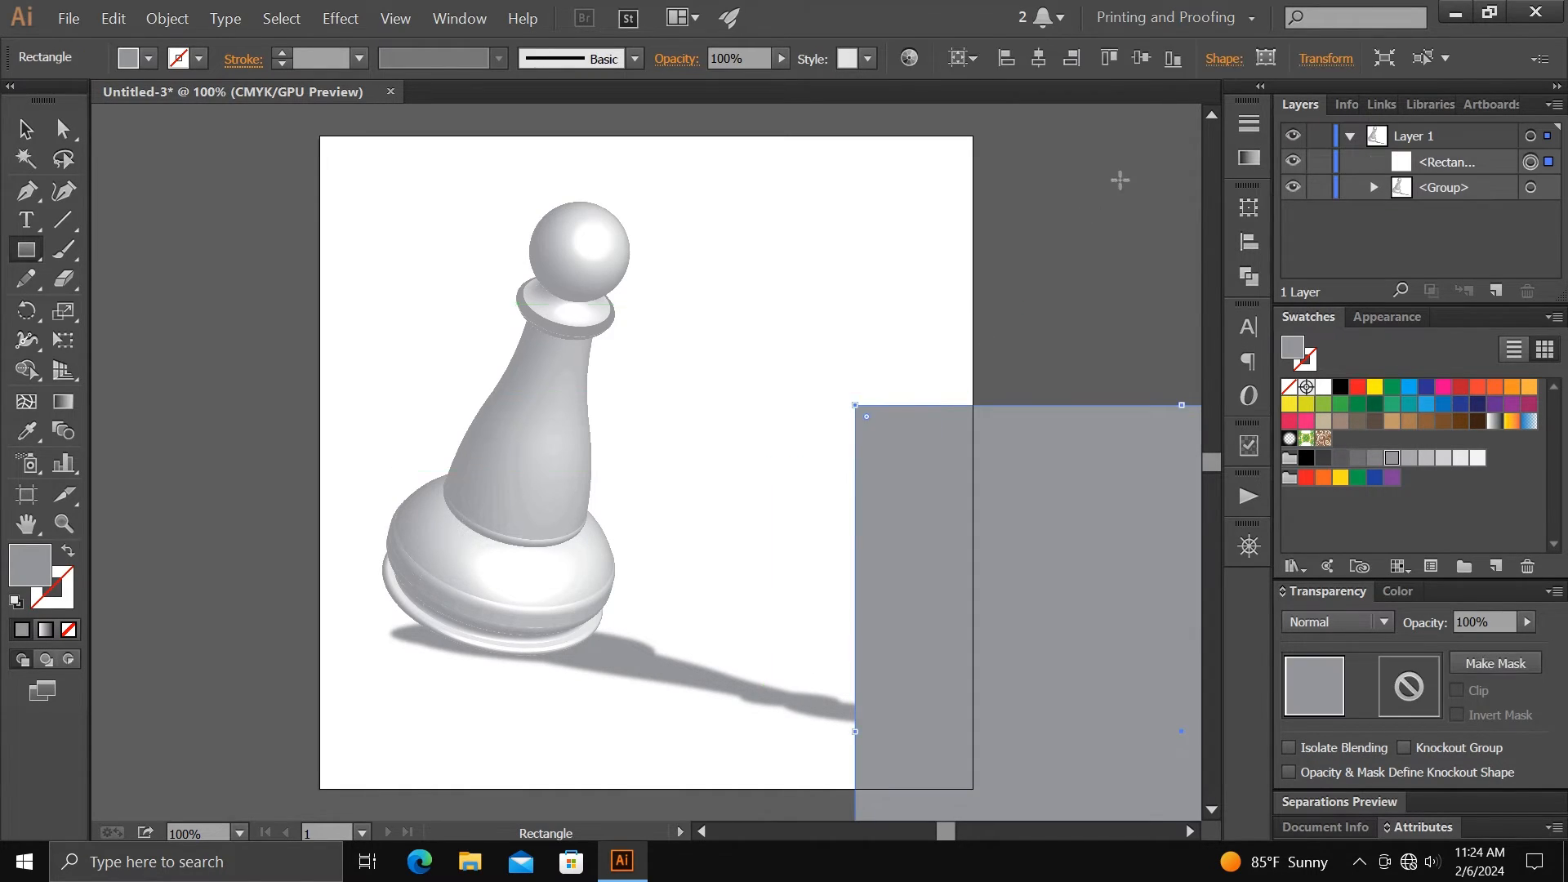
click(1038, 58)
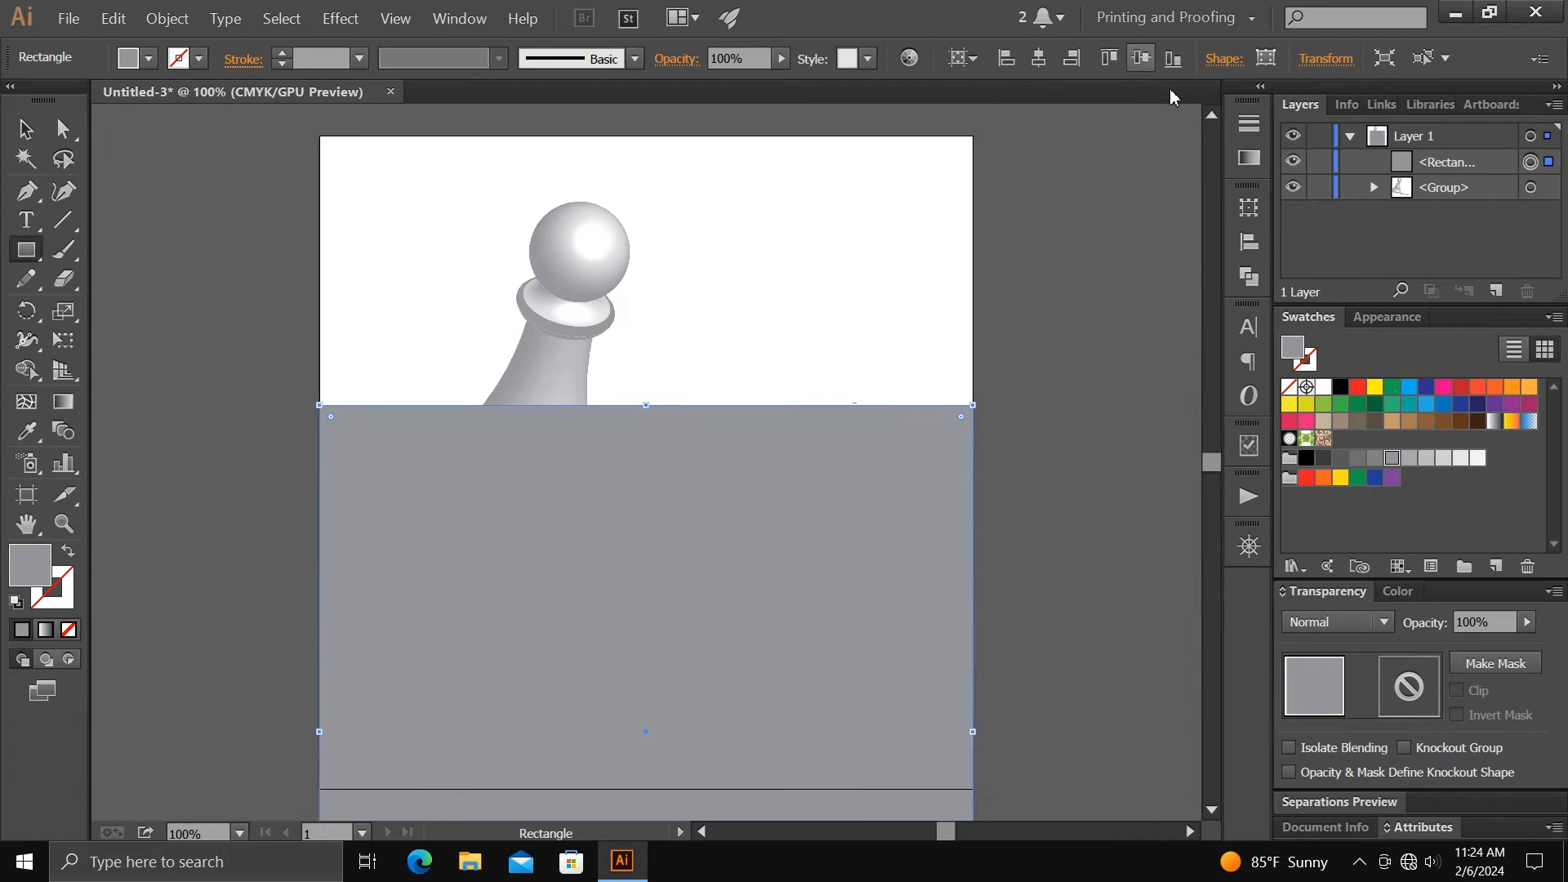
click(1141, 58)
Fill the background rectangle with a white-to-black radial gradient and place it behind the pawn group
click(1233, 154)
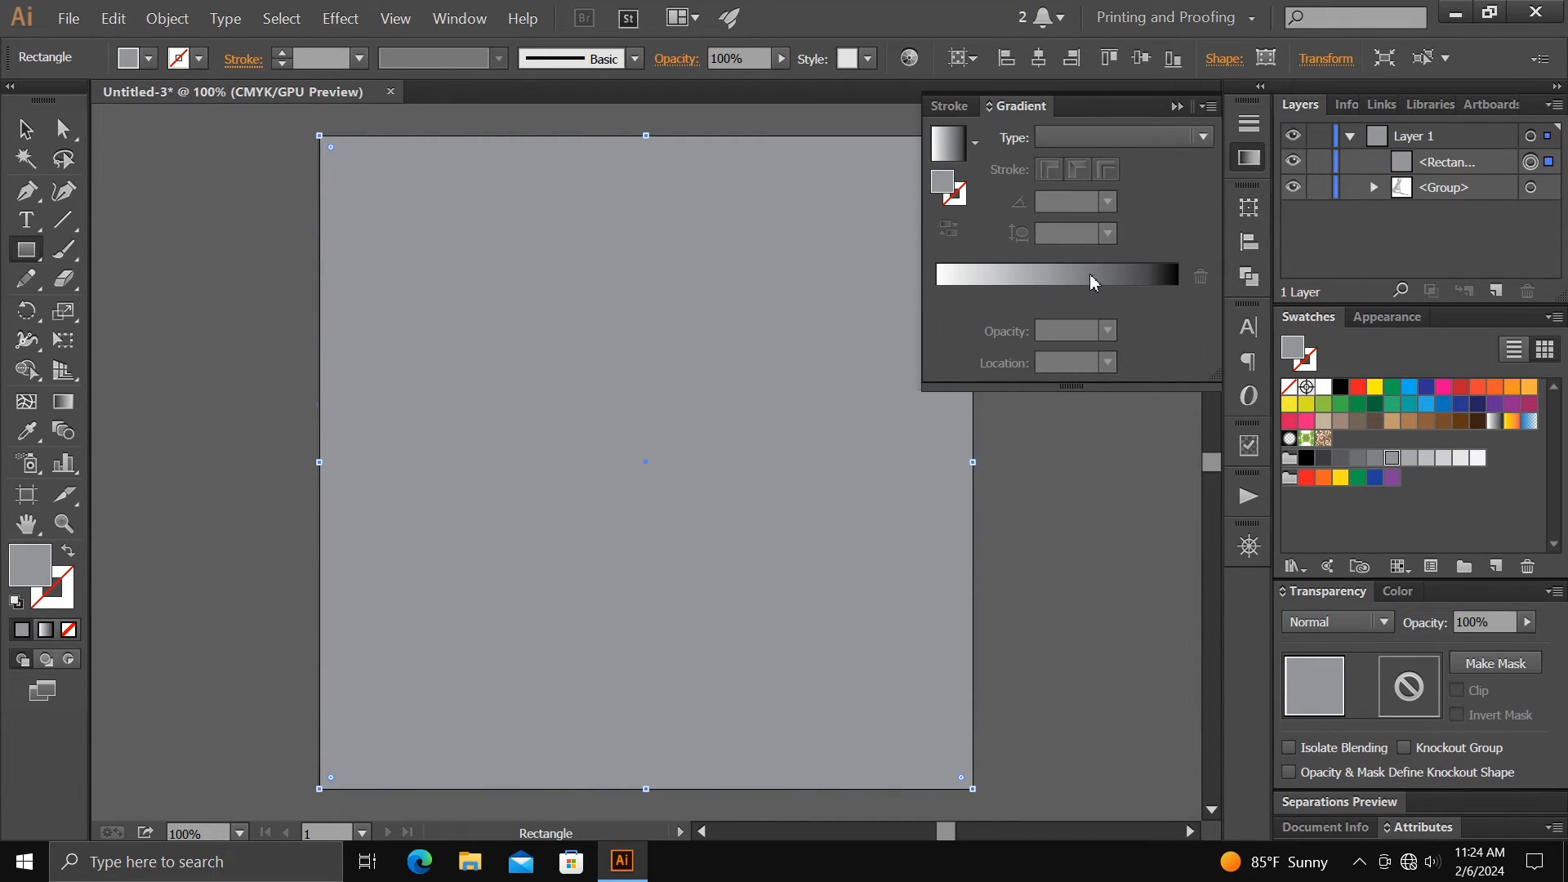
click(1089, 273)
click(1099, 137)
click(1086, 185)
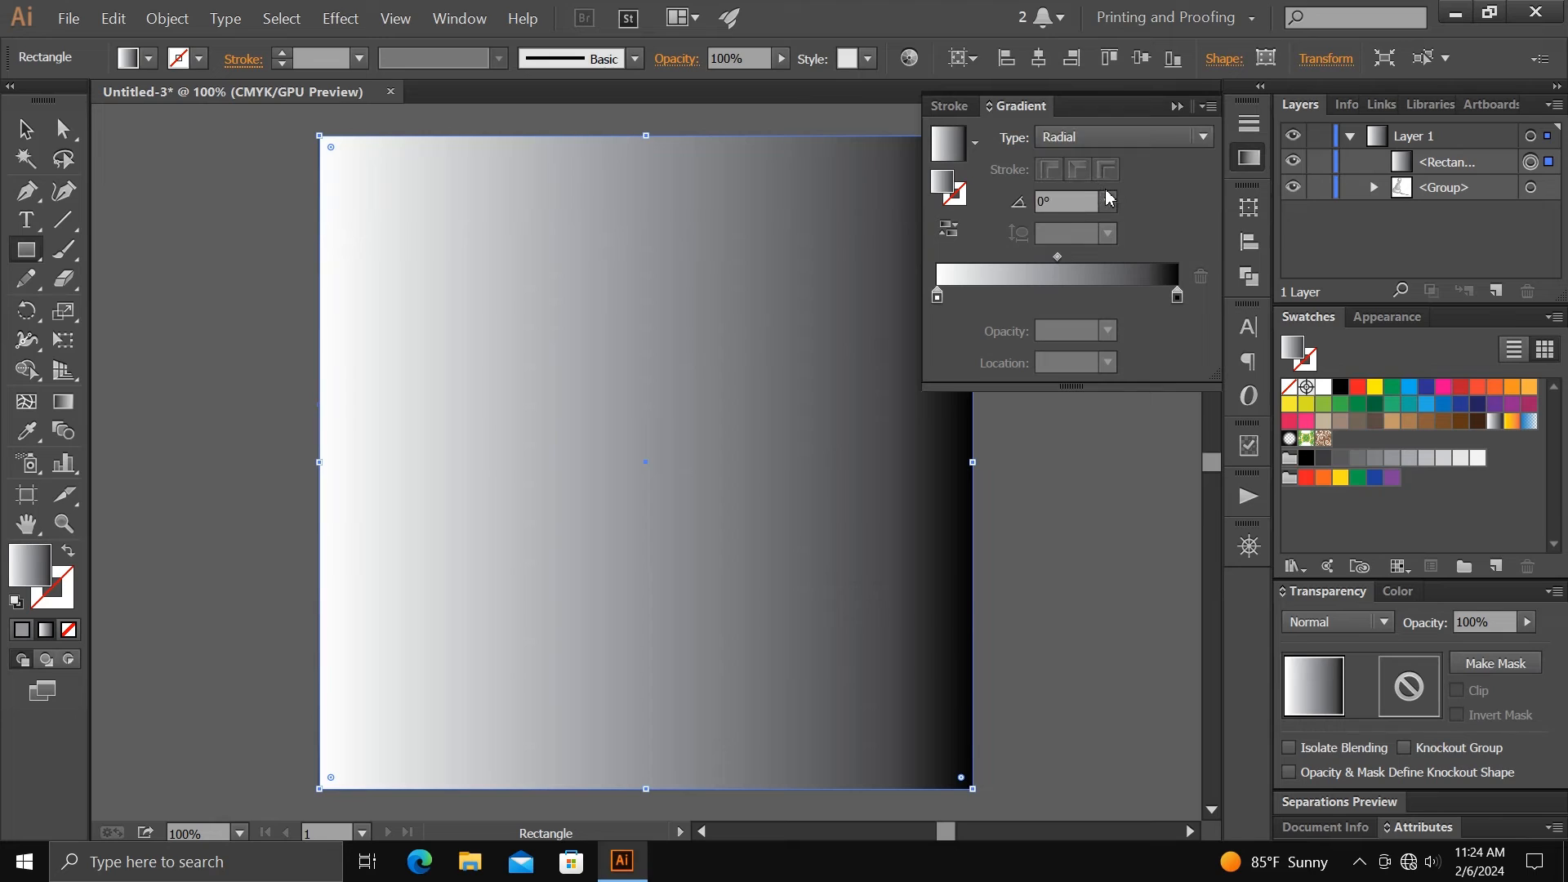
drag(1401, 198, 1398, 151)
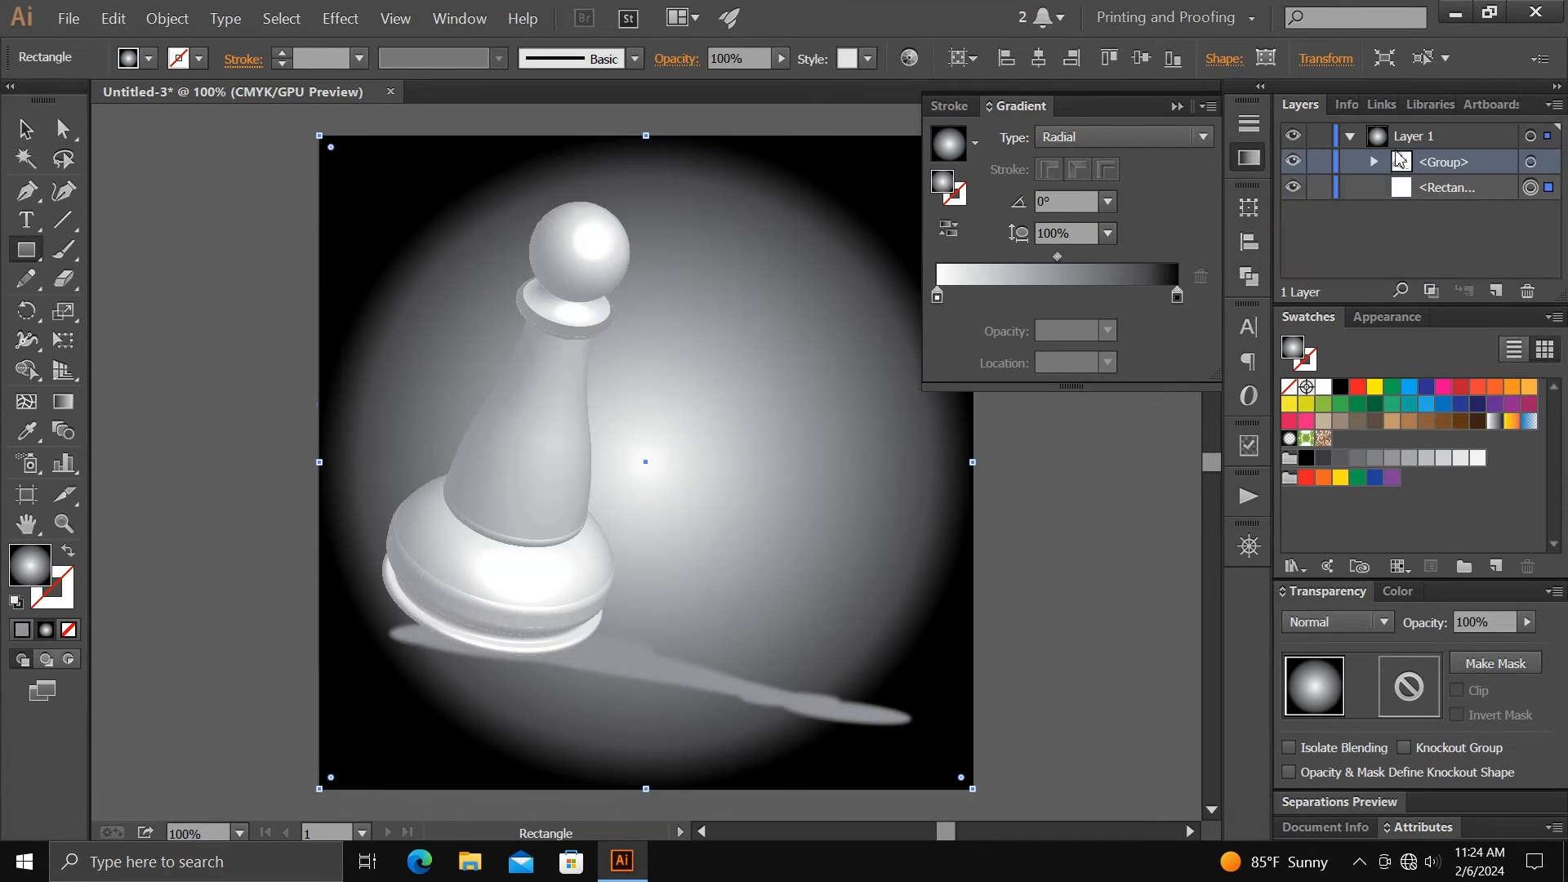
Lighten the background gradient's black outer stop to 23% K
double_click(1176, 296)
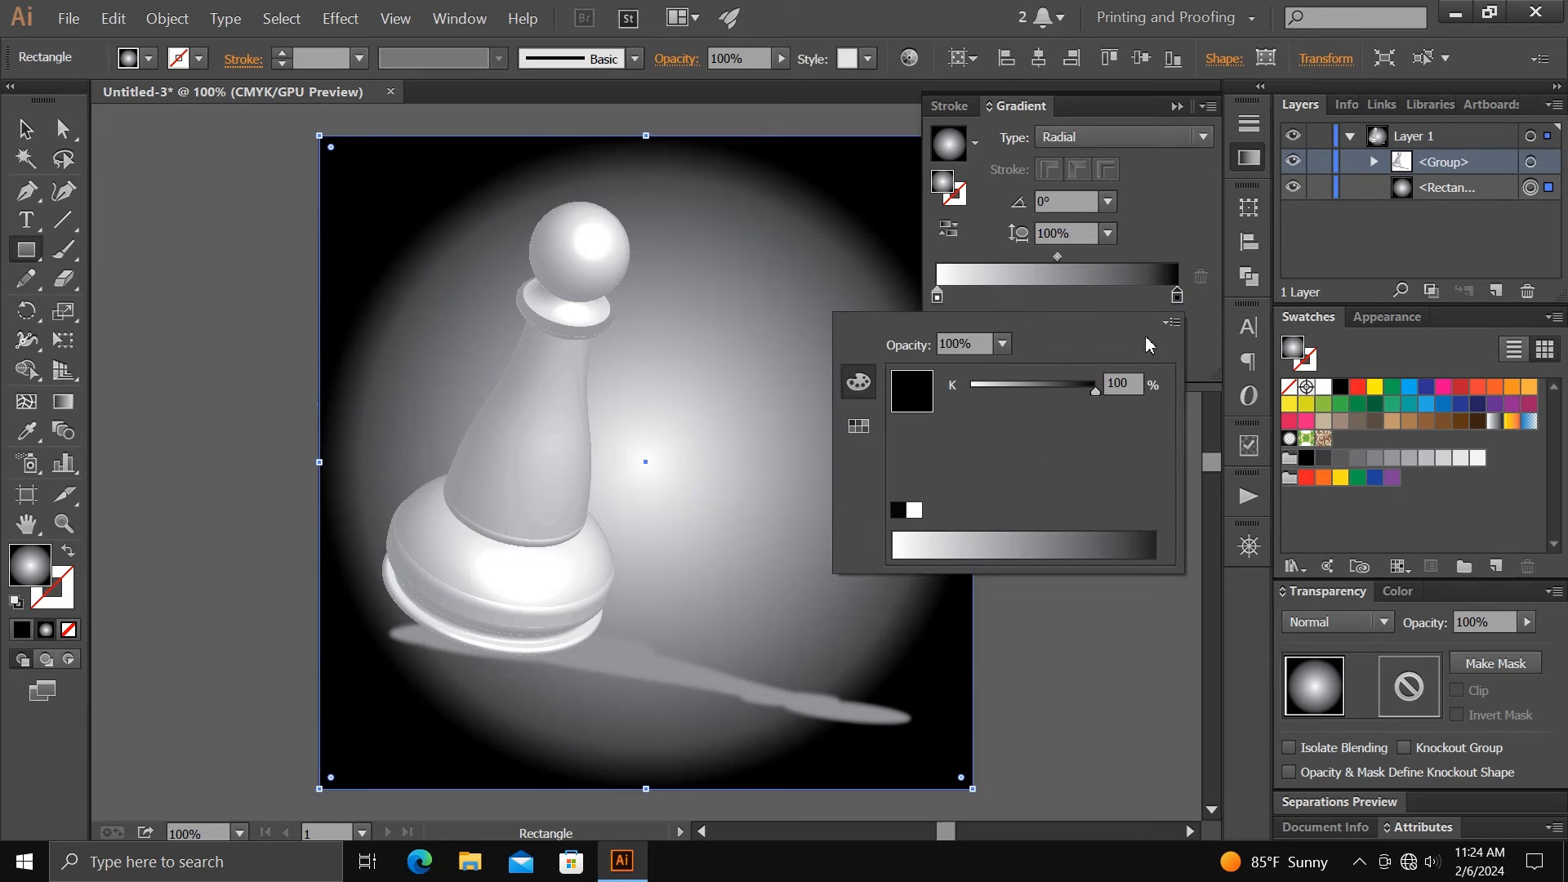
drag(1089, 388, 999, 387)
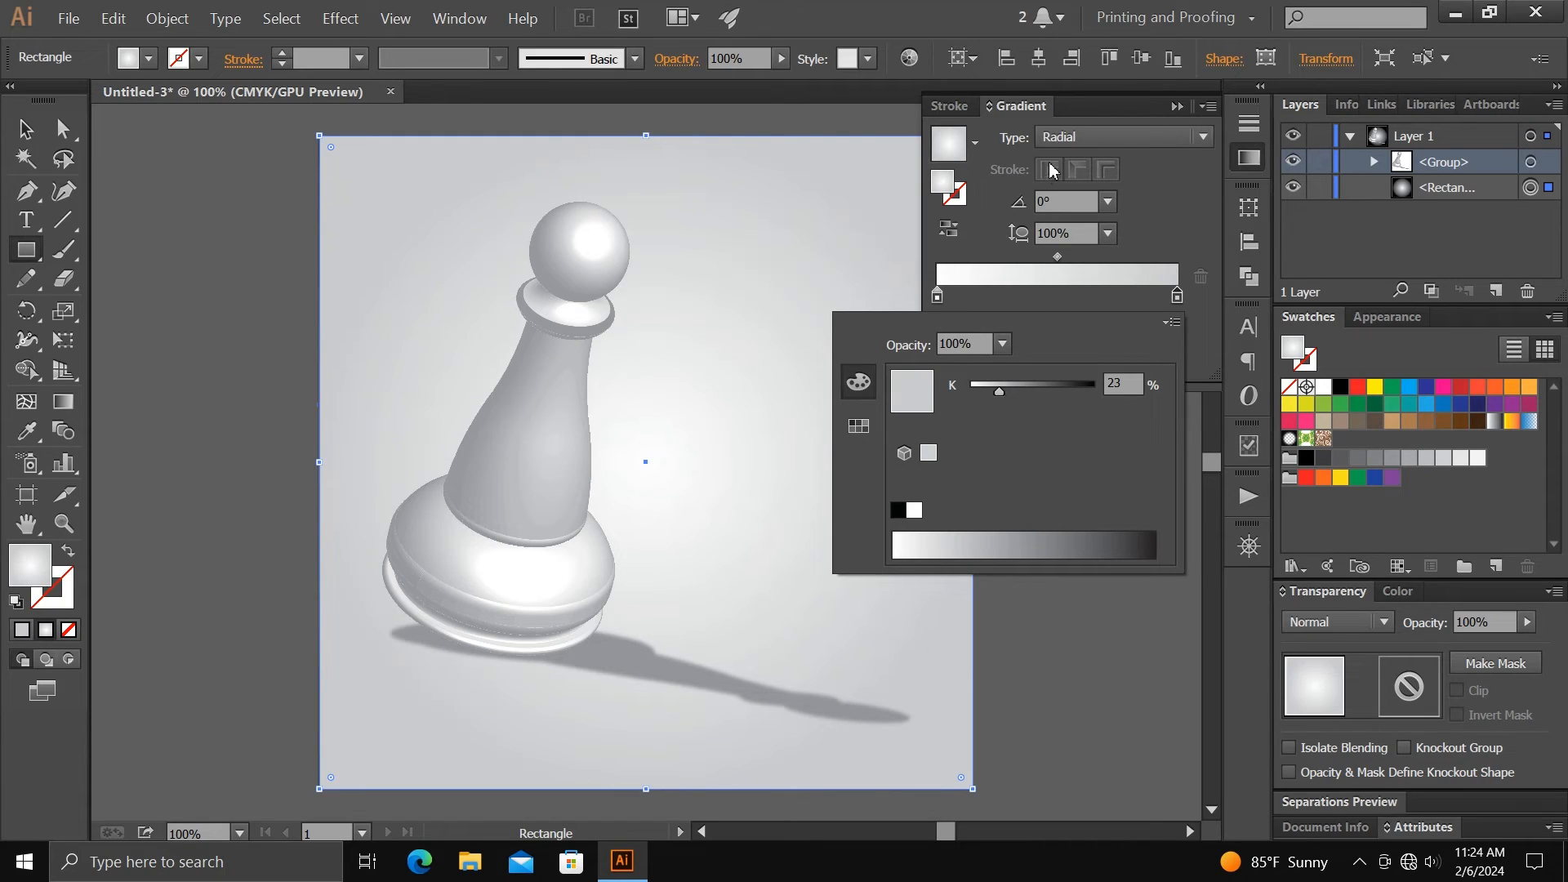
click(1107, 110)
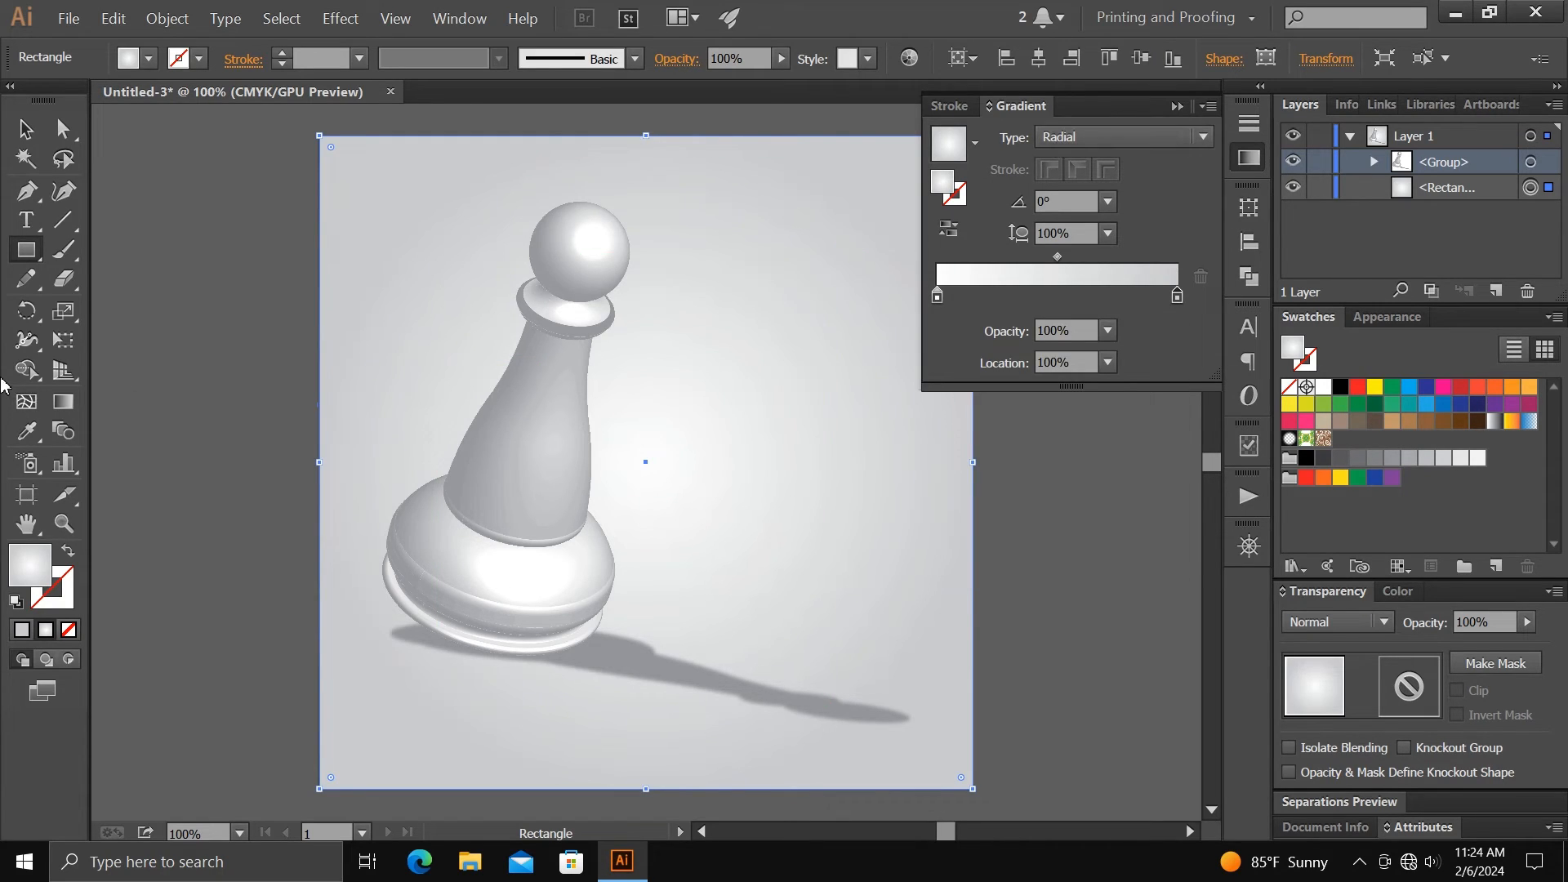
Redraw the radial gradient from the pawn's lower body to the artboard's right edge at 3.1° and move its white stop to 31.67%
click(63, 401)
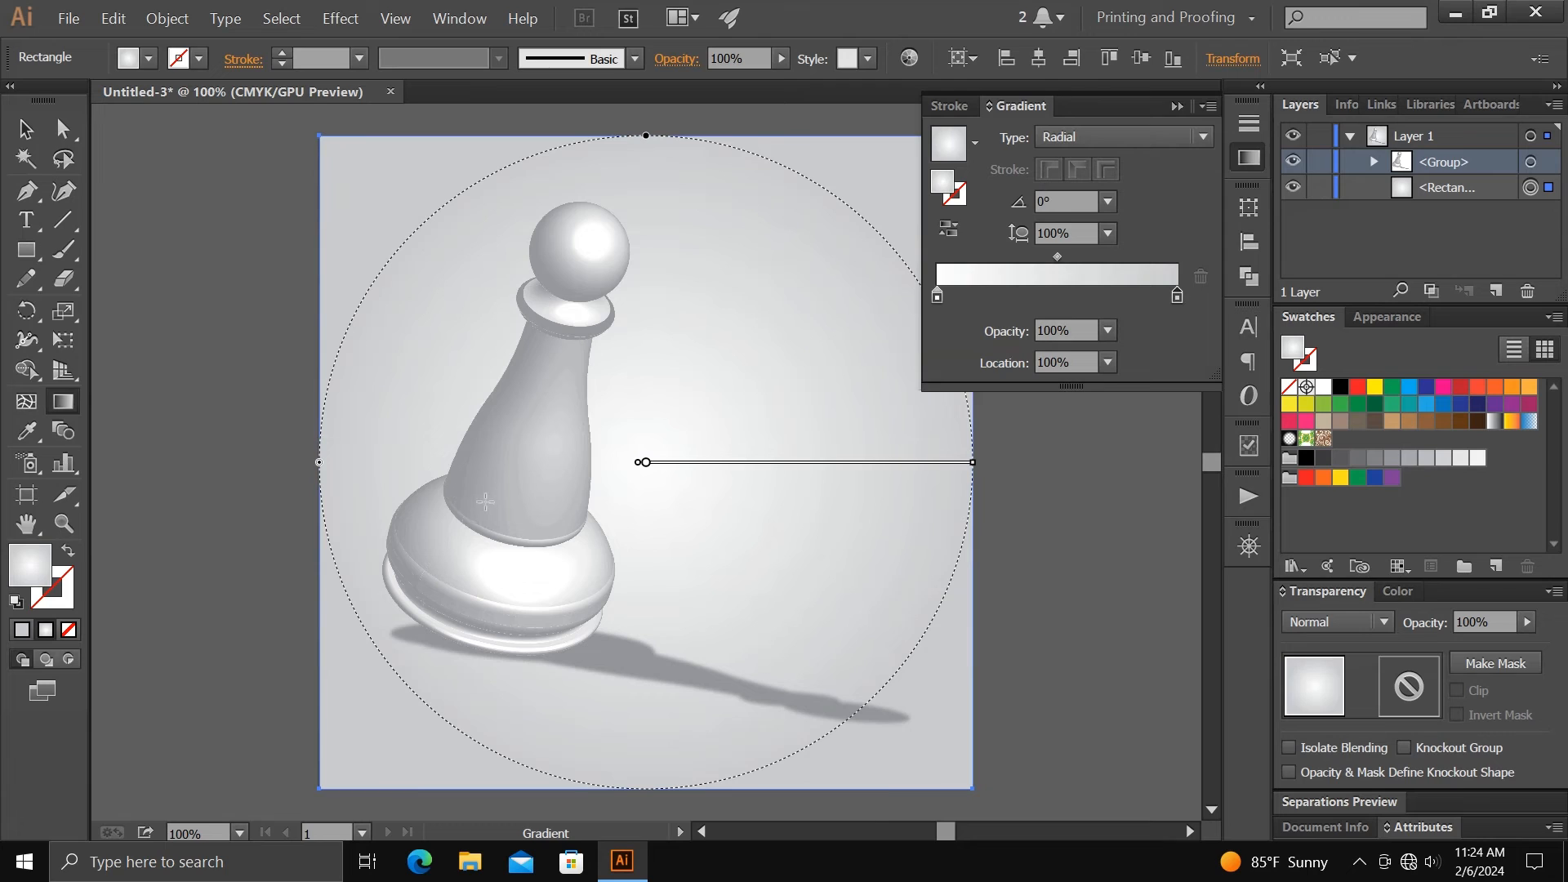
drag(485, 502, 972, 478)
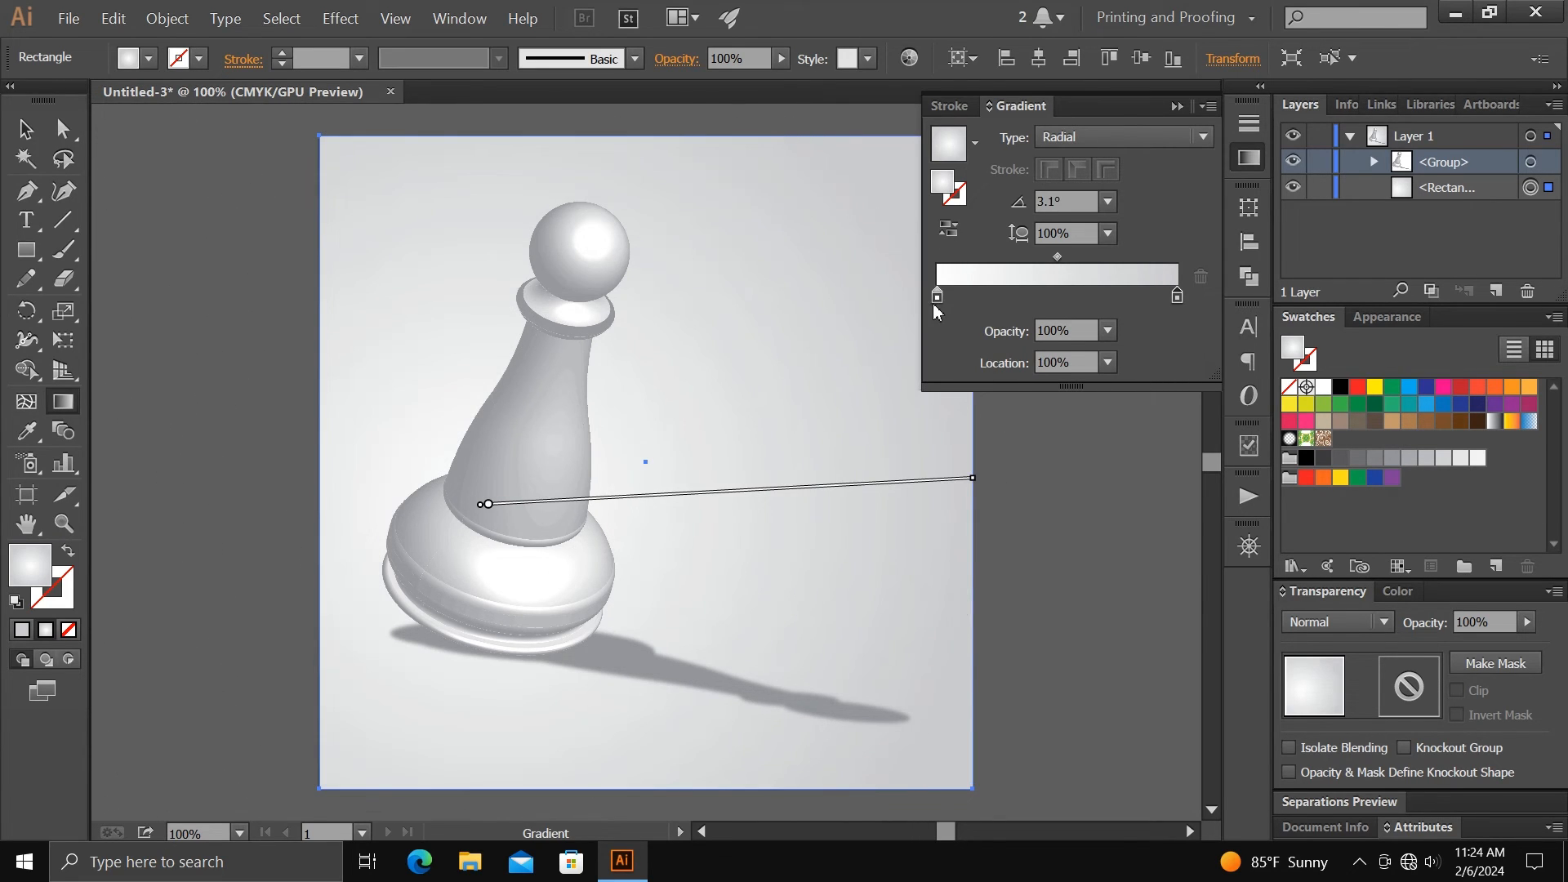
drag(938, 295, 1013, 296)
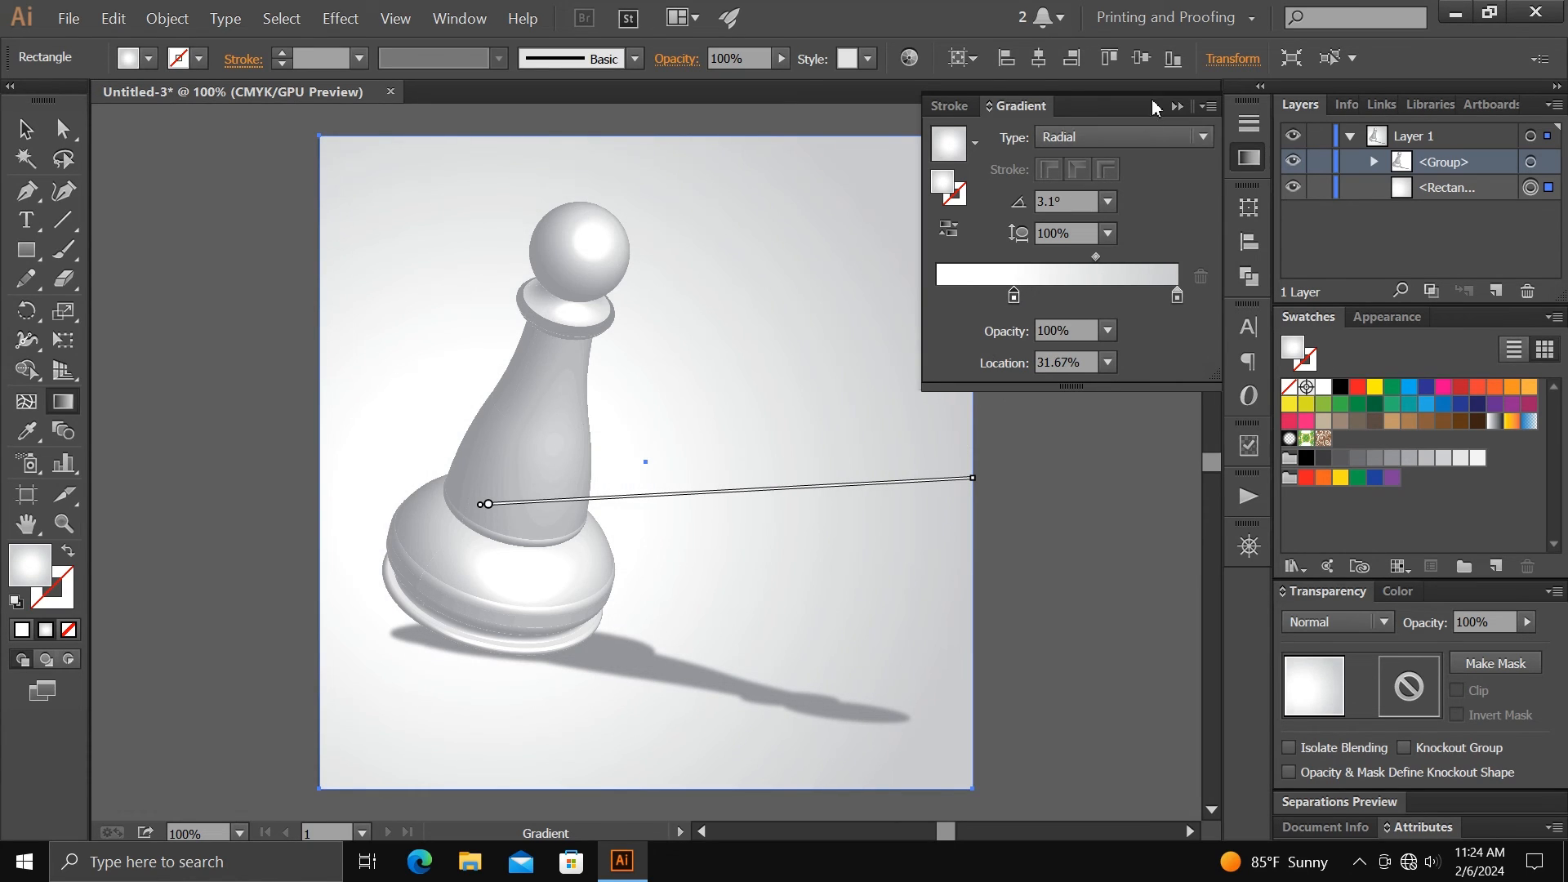
click(1176, 107)
click(26, 129)
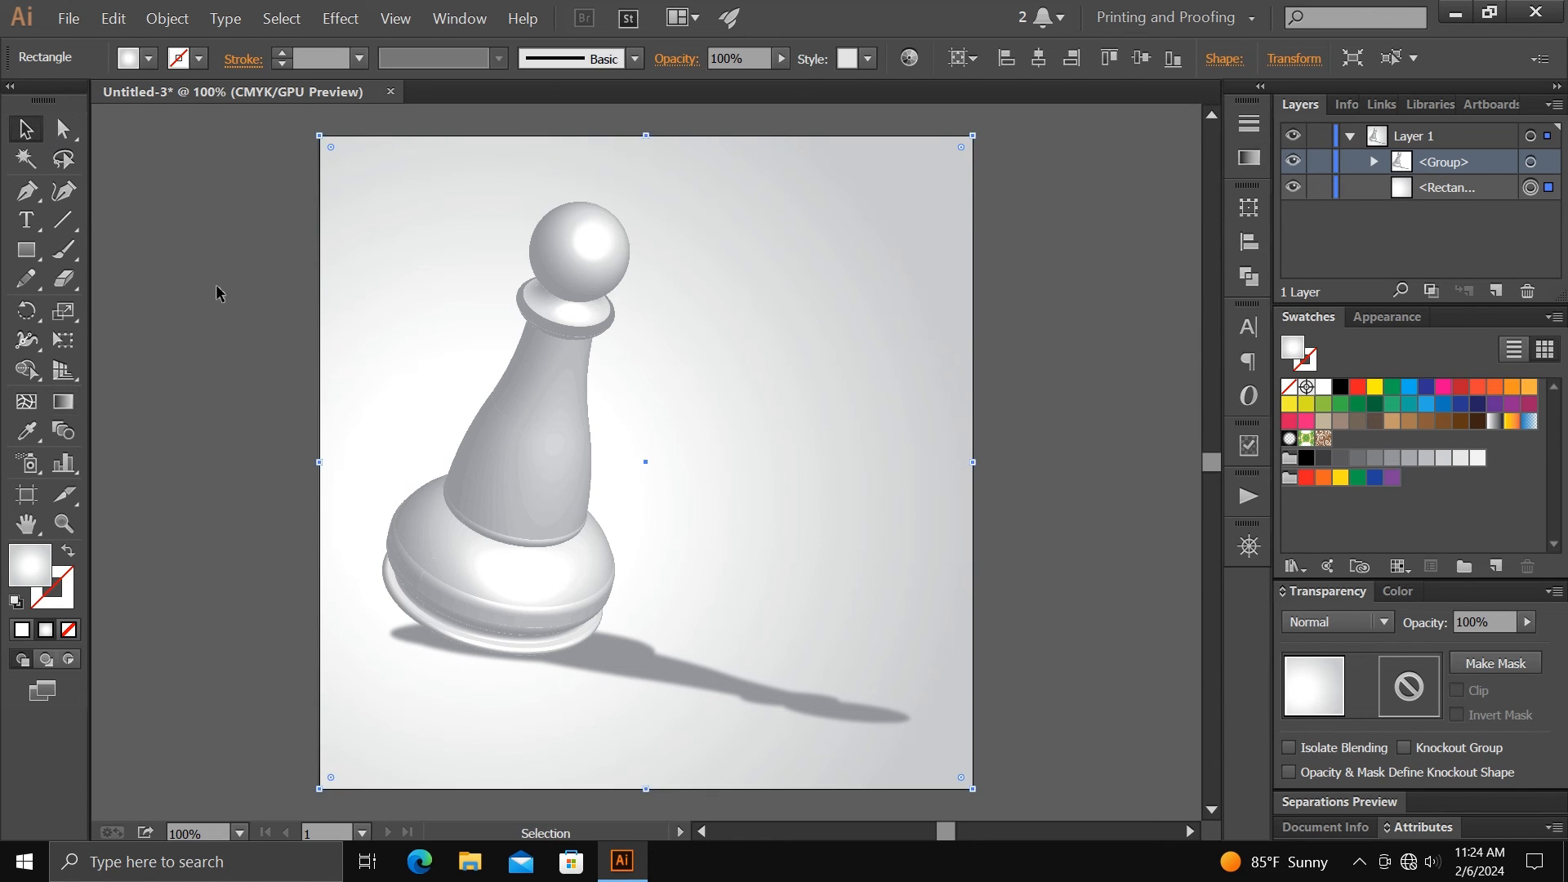
click(1026, 659)
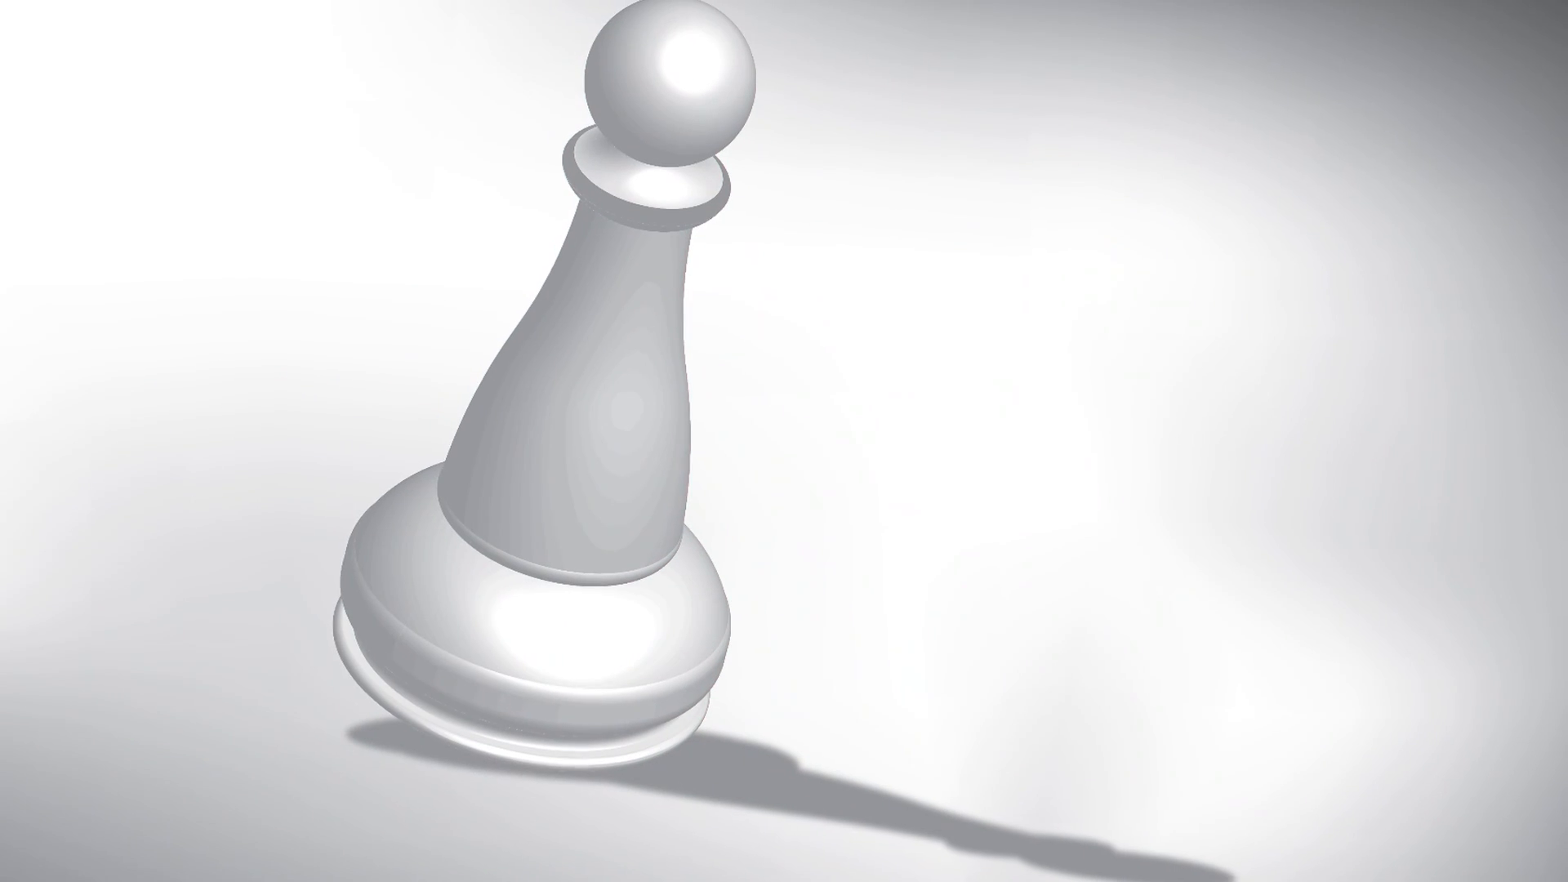